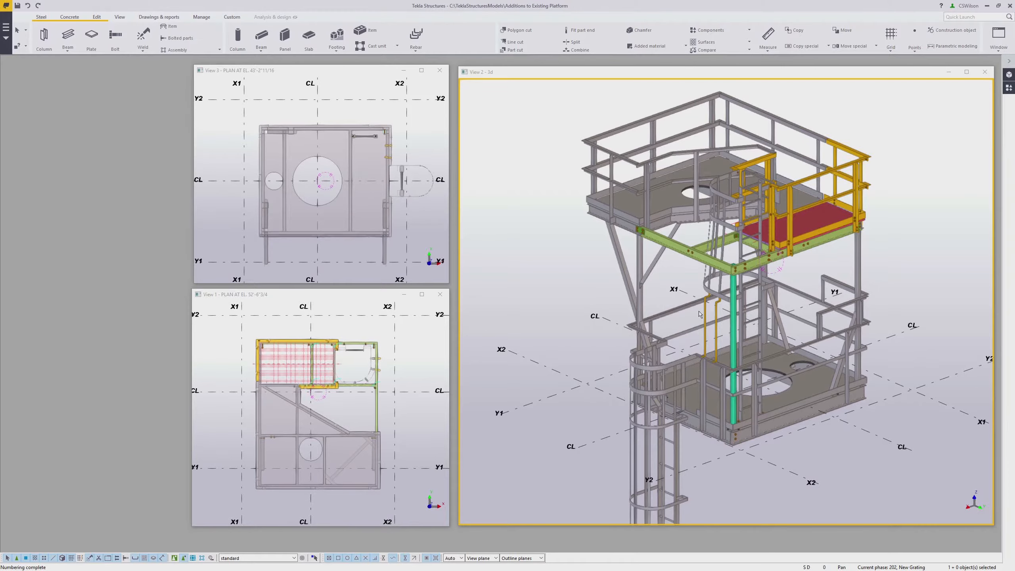
Inspect the platform model in the 3D view
scroll(707, 318, "up", 5)
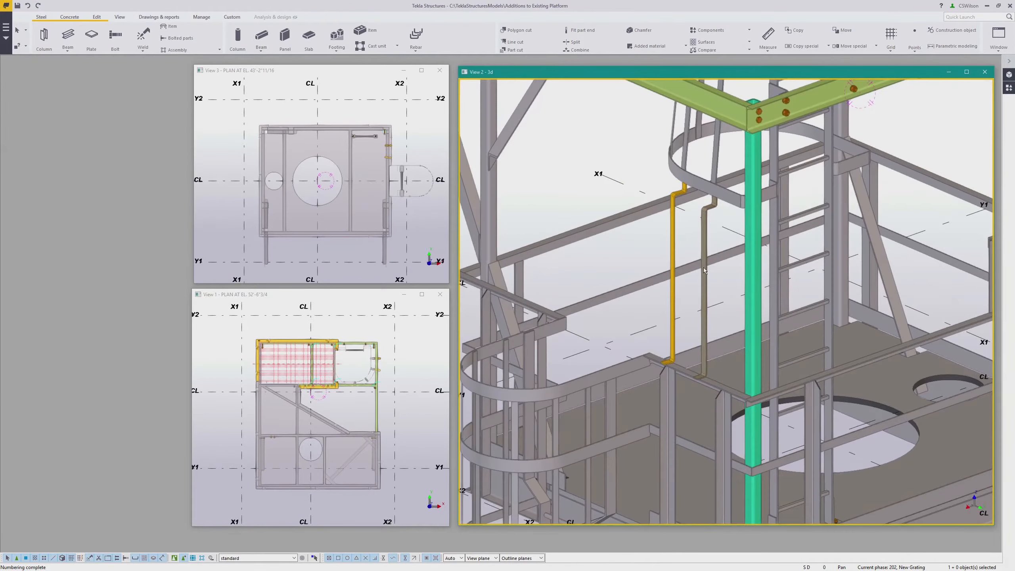
middle_click_drag(703, 270, 719, 268, "ctrl")
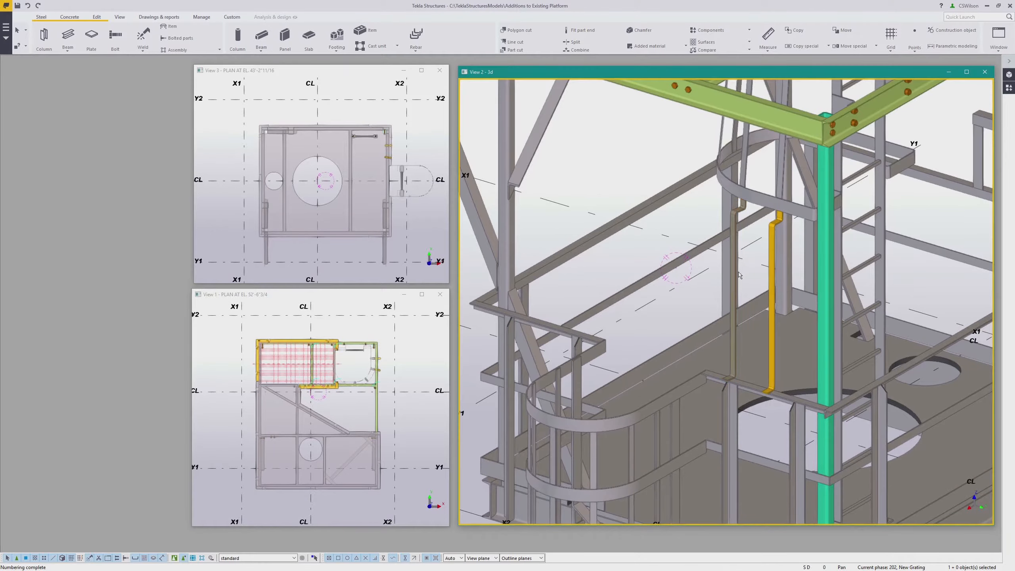
middle_click_drag(730, 260, 645, 204, "ctrl")
scroll(645, 204, "up", 4)
scroll(567, 145, "up", 3)
middle_click_drag(568, 144, 612, 164, "ctrl")
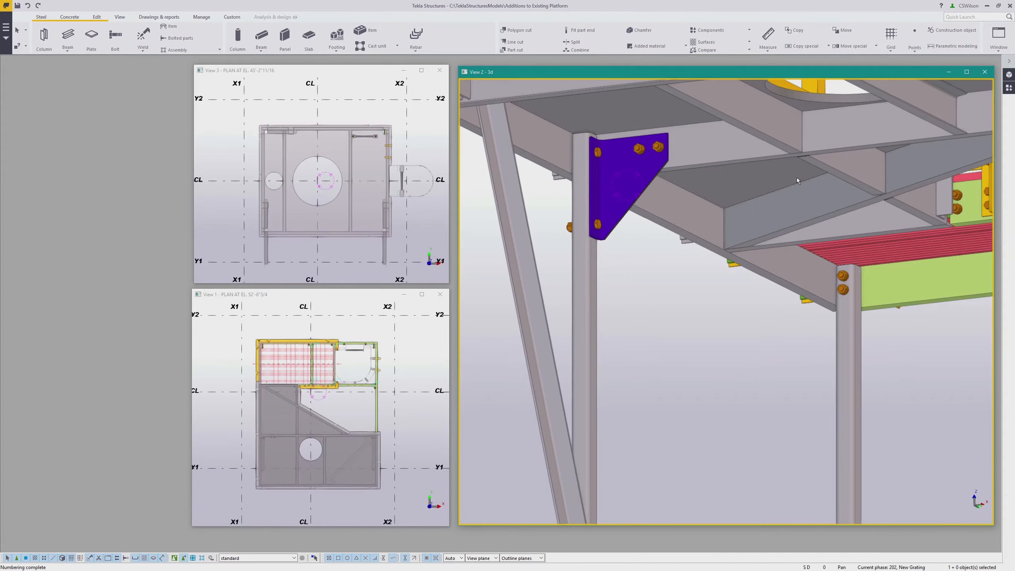
scroll(792, 174, "down", 8)
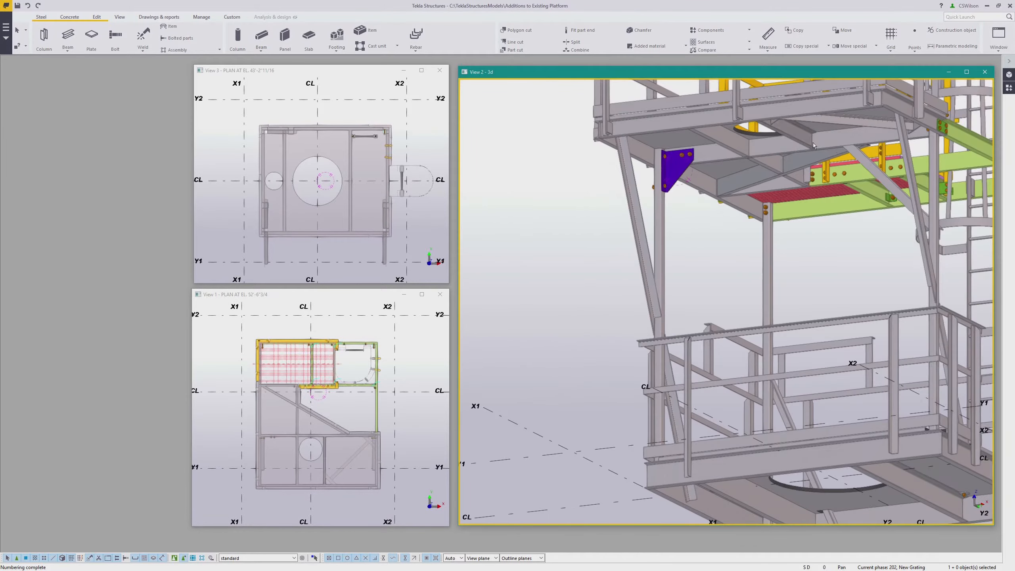
scroll(746, 182, "down", 10)
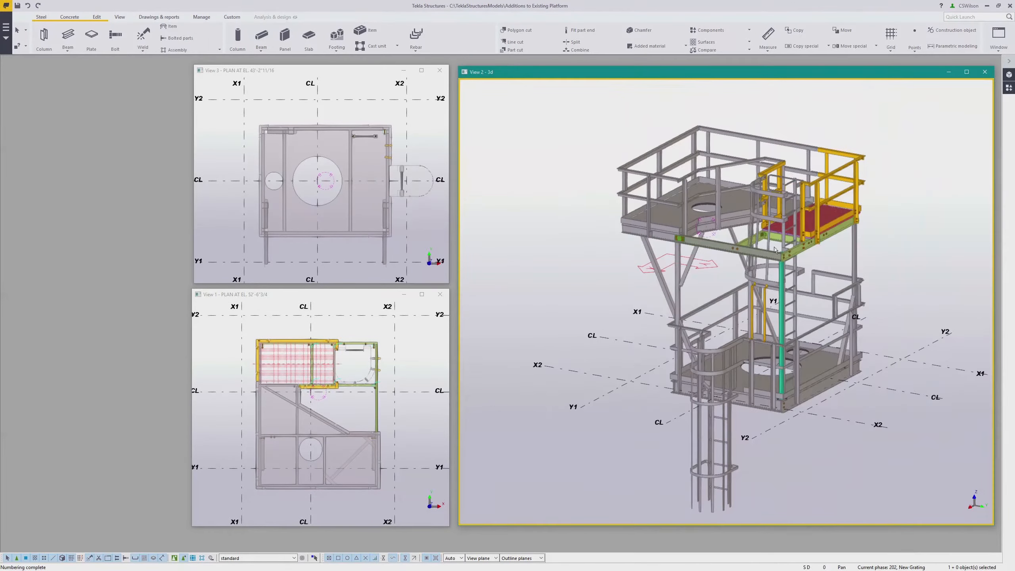
scroll(747, 271, "up", 6)
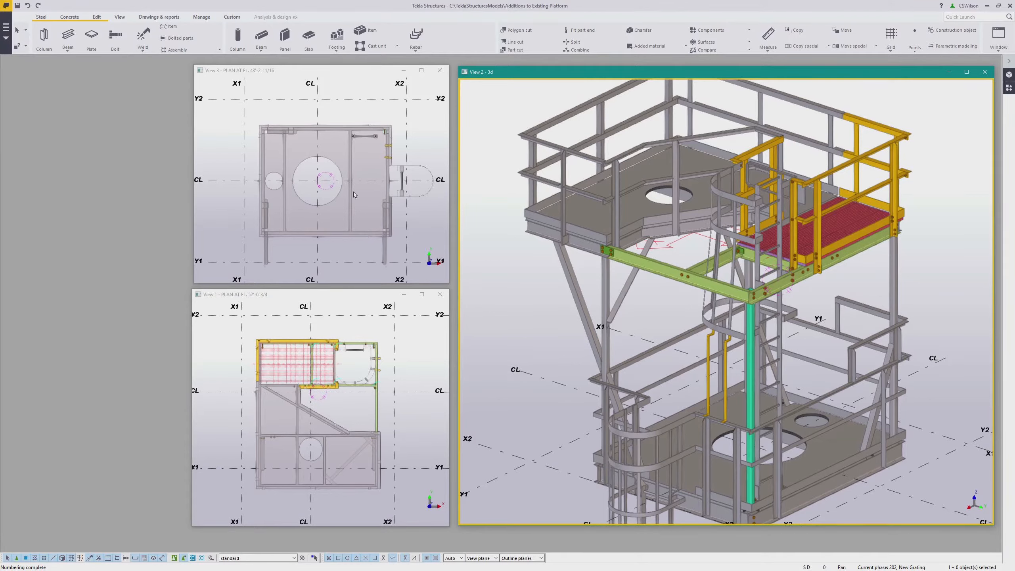
Load the Restart_Numbering numbering setup, enable Re-use old numbers, and accept the settings
left_click(159, 17)
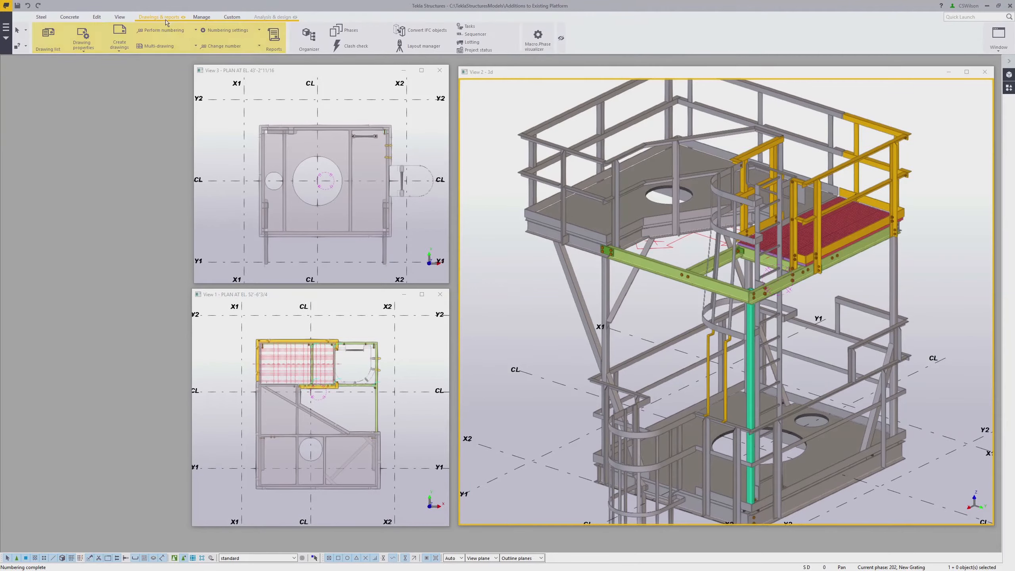
left_click(258, 30)
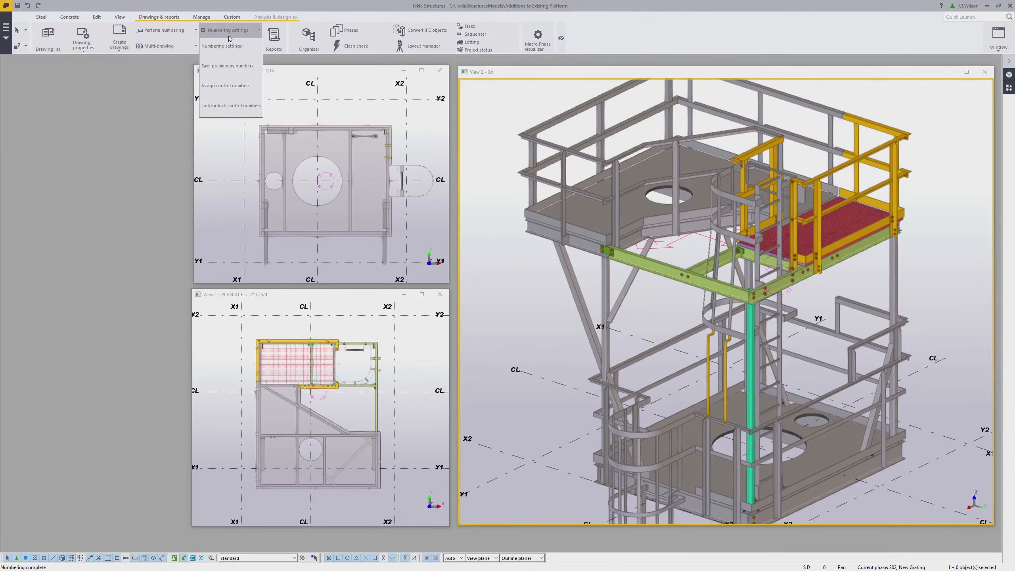
left_click(218, 47)
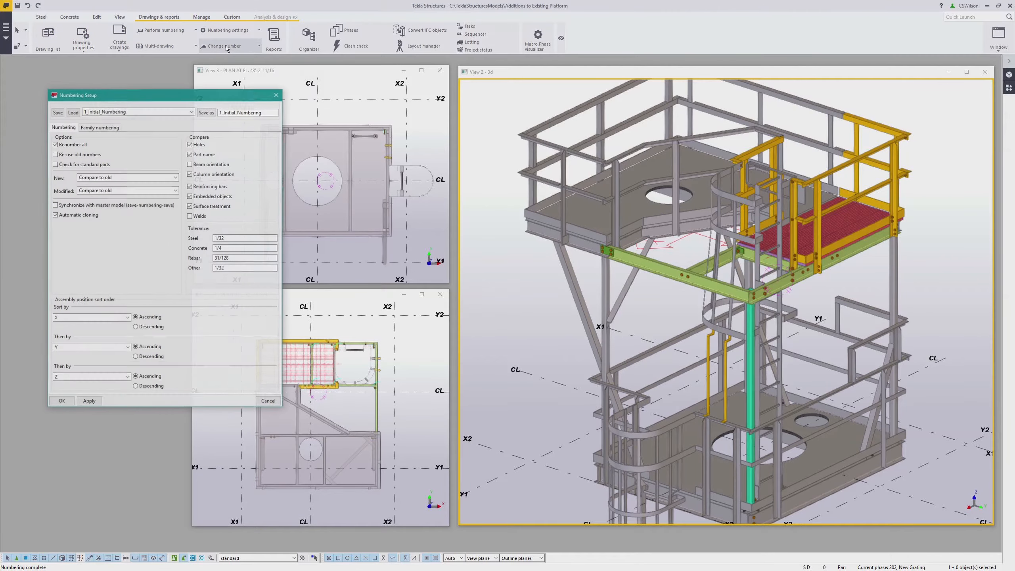
left_click(192, 112)
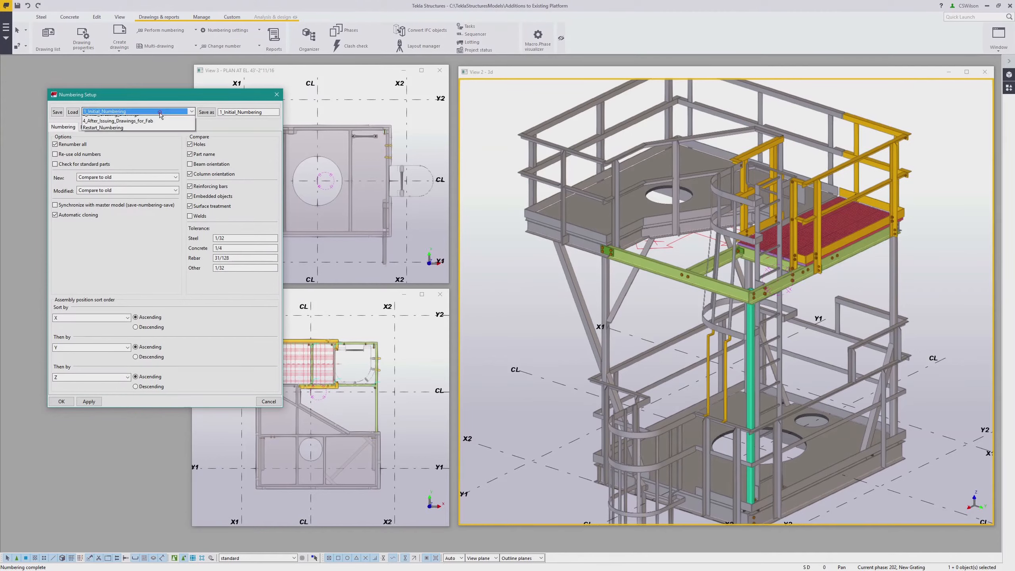
left_click(136, 153)
left_click(72, 112)
left_click(61, 153)
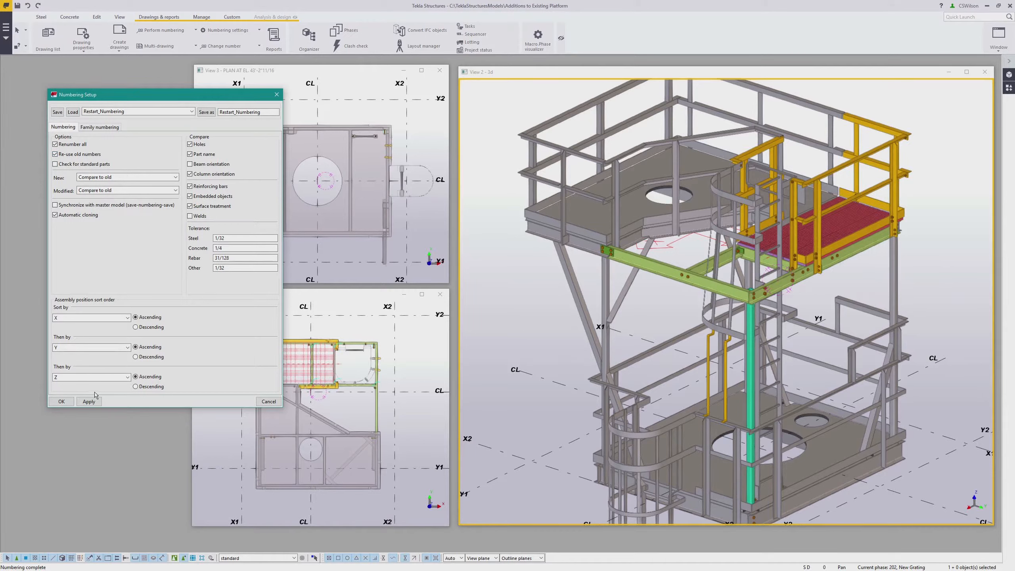
left_click(61, 401)
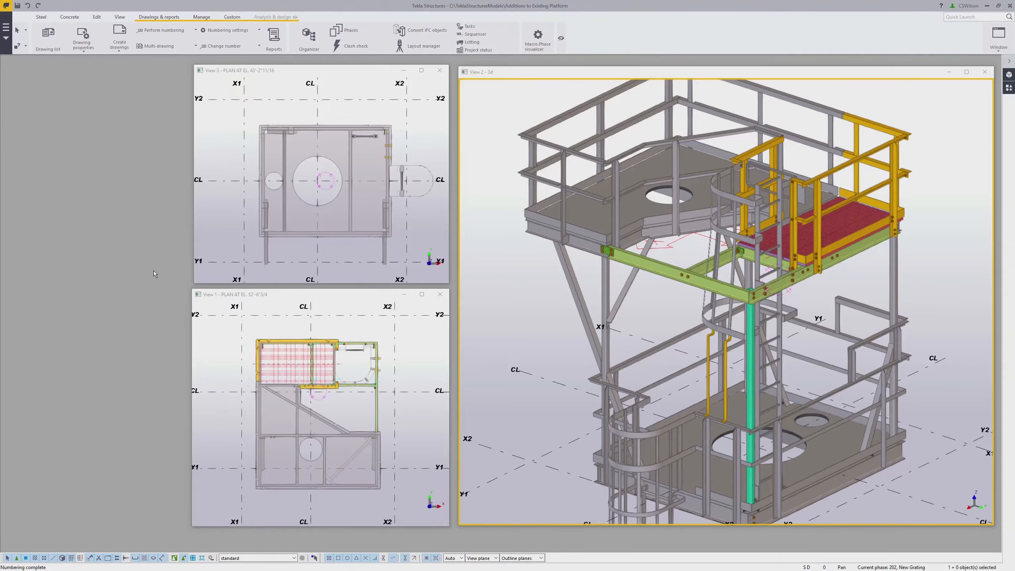
Run numbering of modified objects and confirm the renumbering
left_click(186, 32)
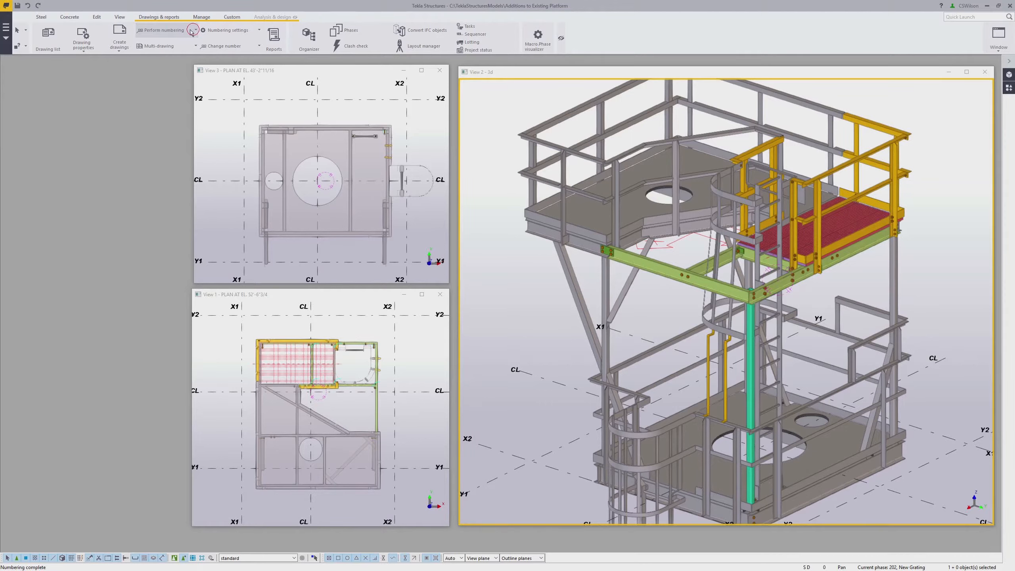
left_click(194, 31)
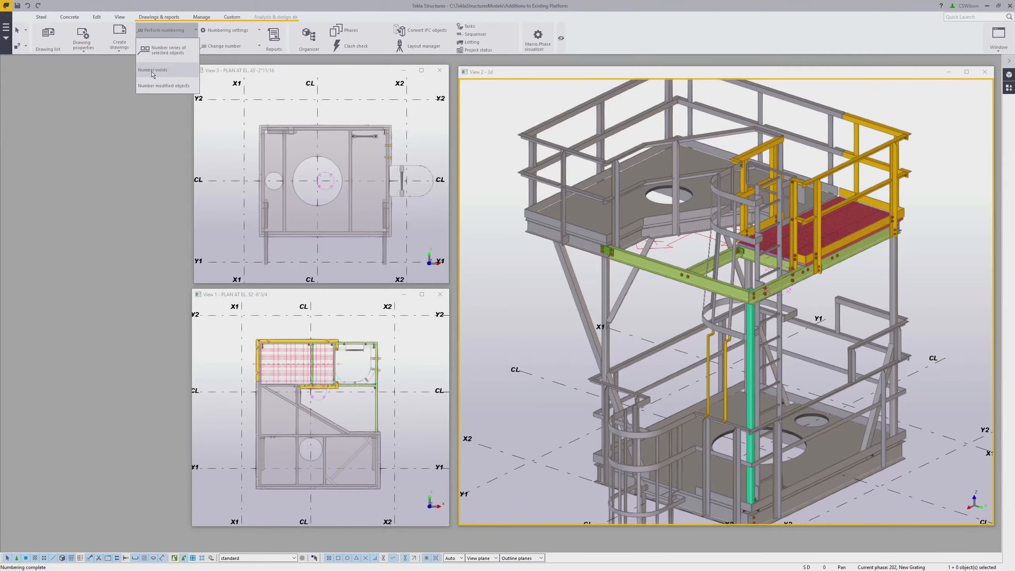
left_click(167, 87)
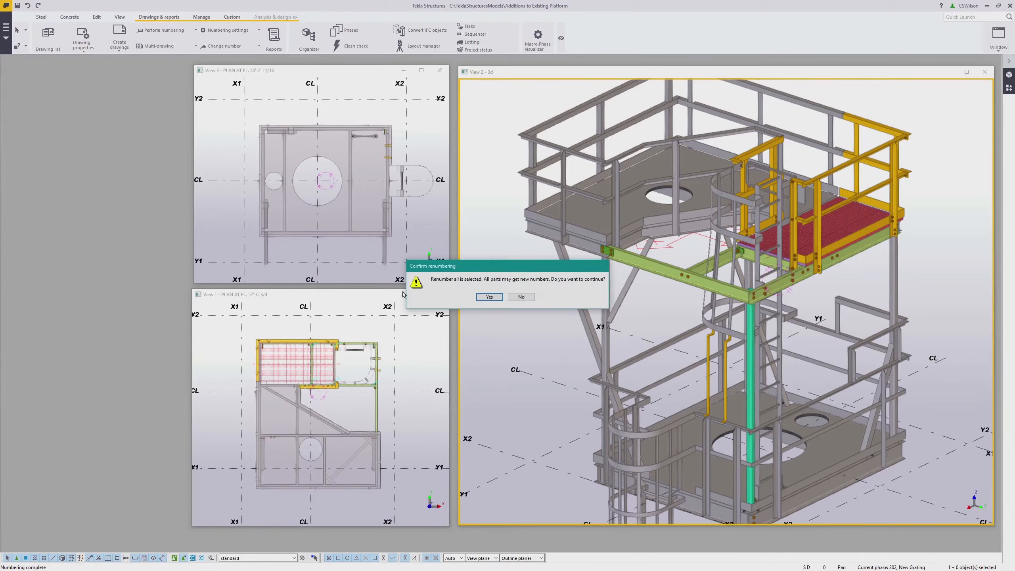
left_click(489, 298)
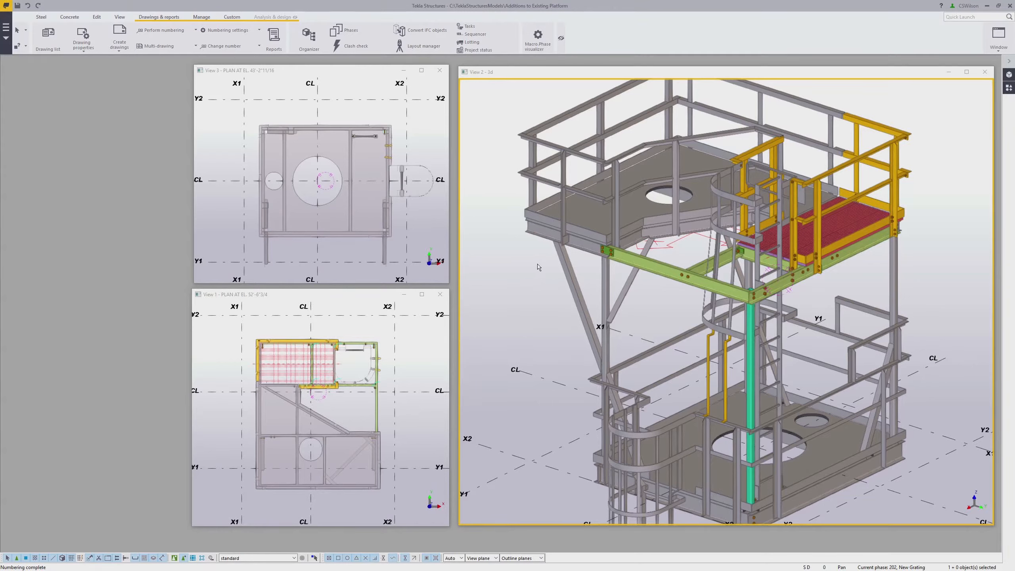
Start a general arrangement drawing and select the PLAN AT EL. 52'-6 3/4" view for it
left_click(120, 45)
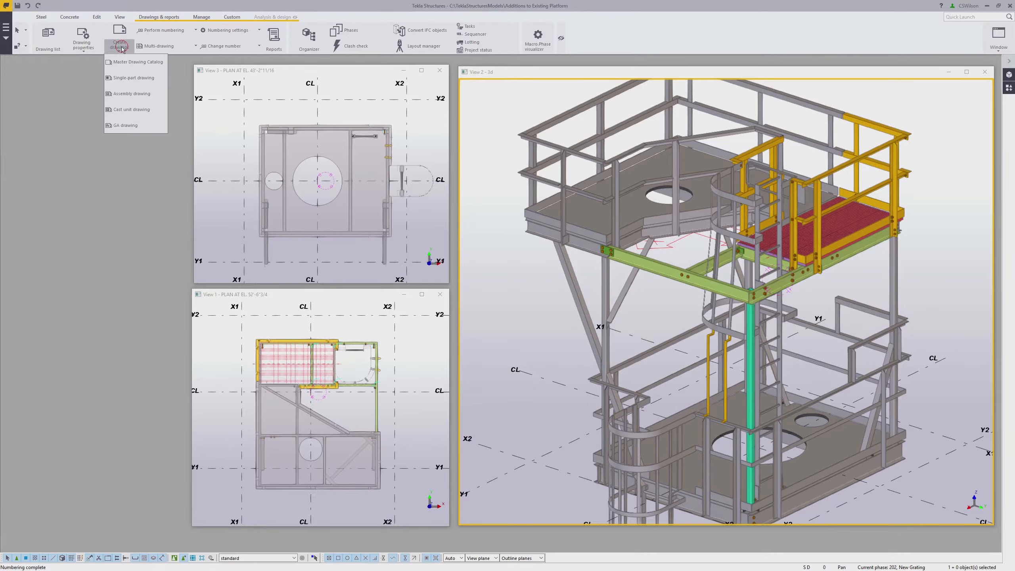
left_click(125, 126)
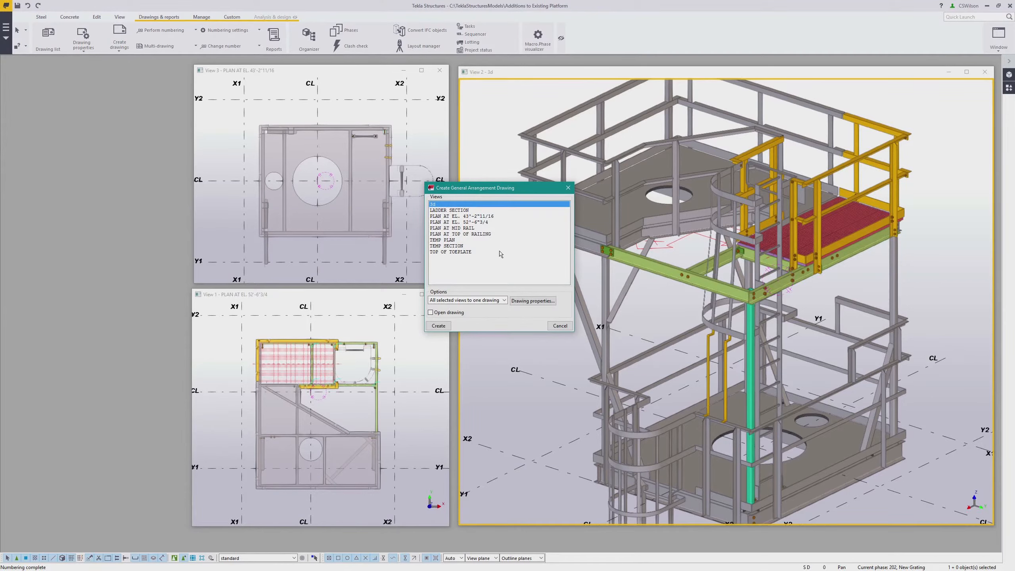
left_click(472, 222)
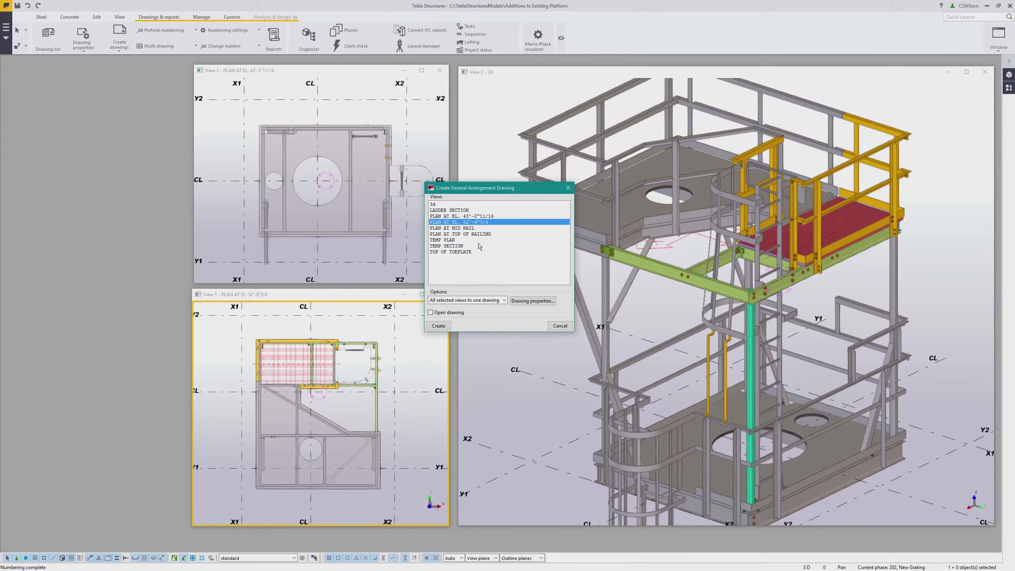
Load the FRAMING_PLAN drawing properties, create the general arrangement drawing, and close the dialog
left_click(531, 301)
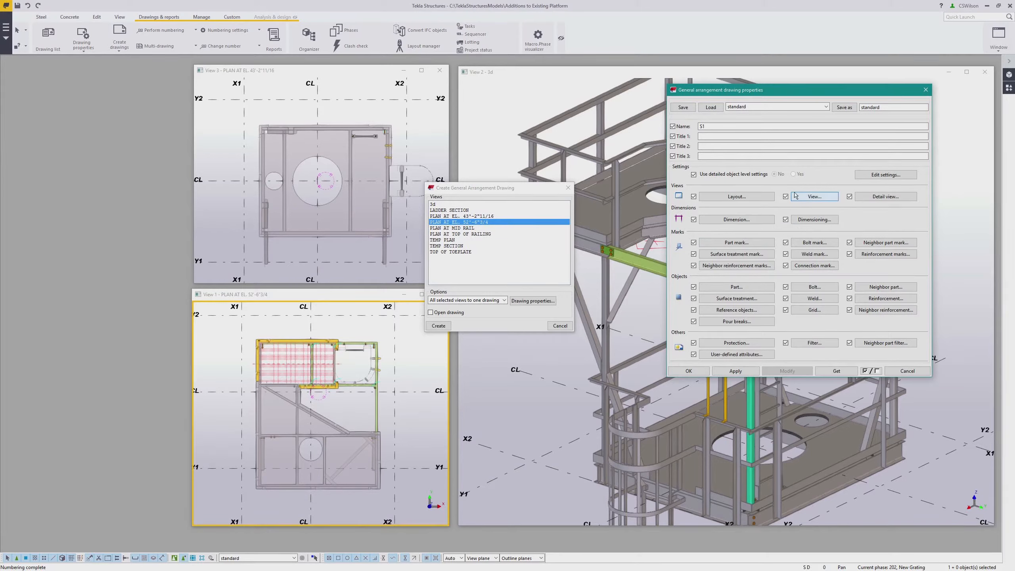
left_click(777, 108)
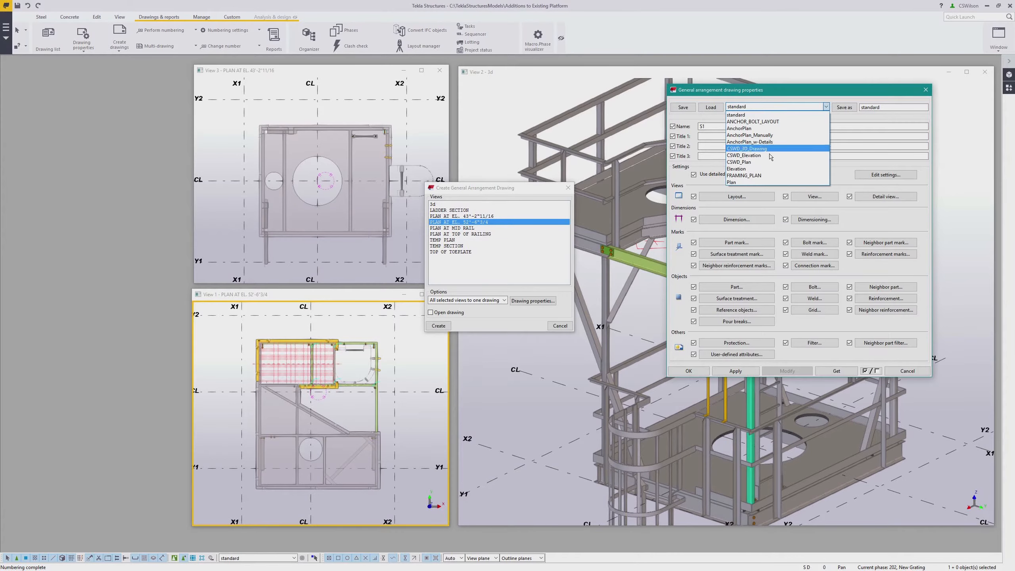
left_click(764, 175)
left_click(710, 107)
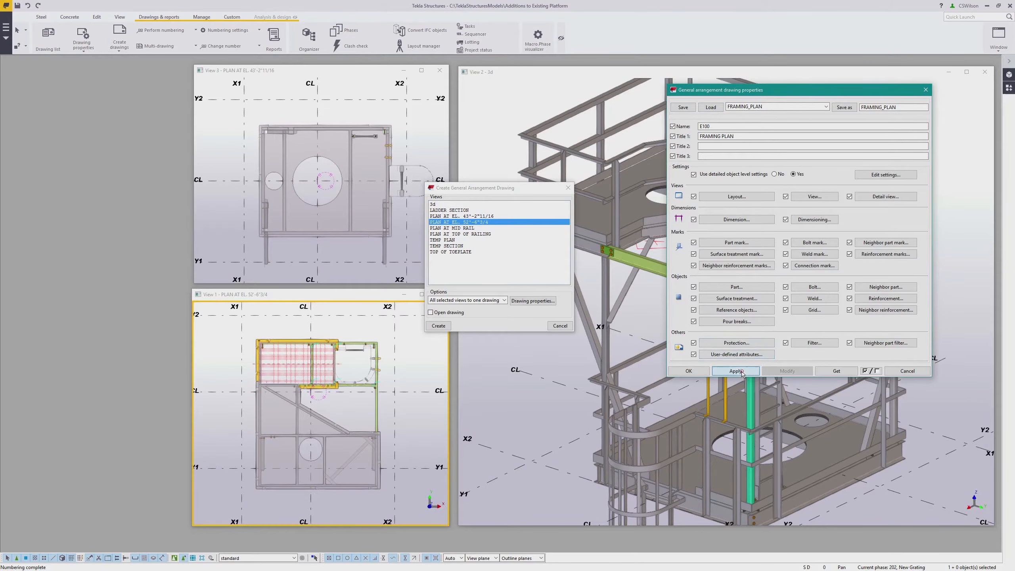
left_click(695, 370)
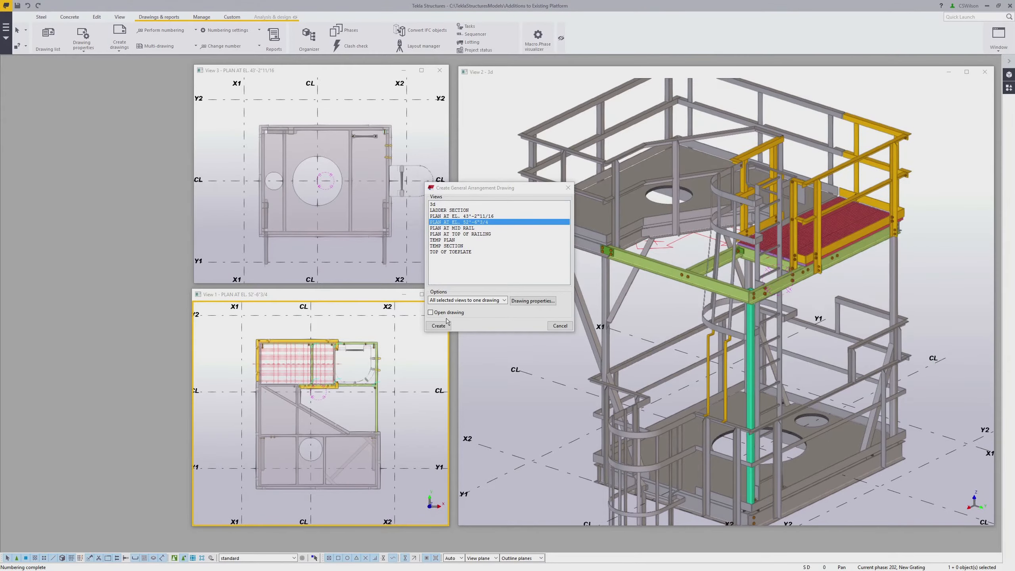
left_click(439, 325)
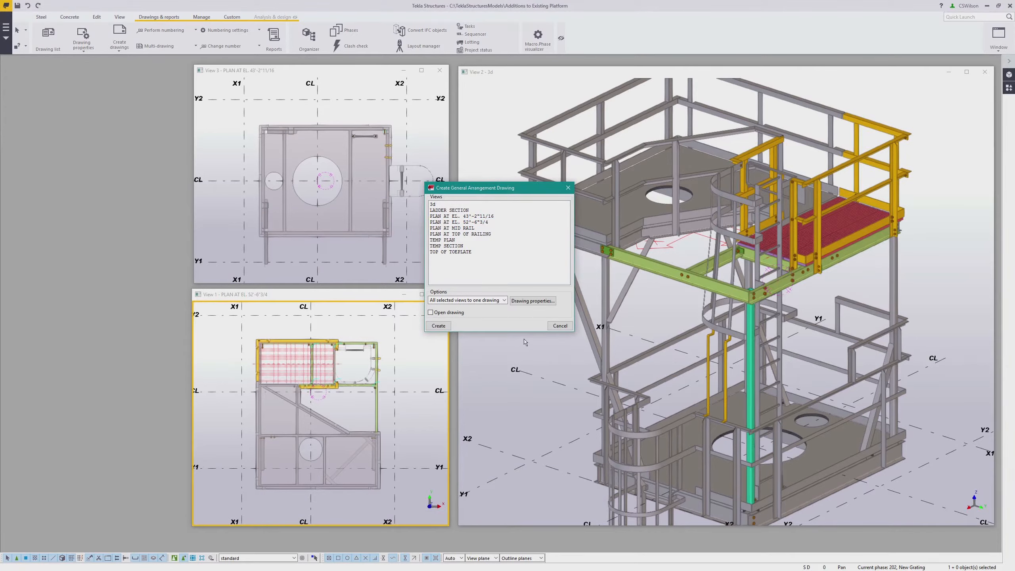
left_click(550, 327)
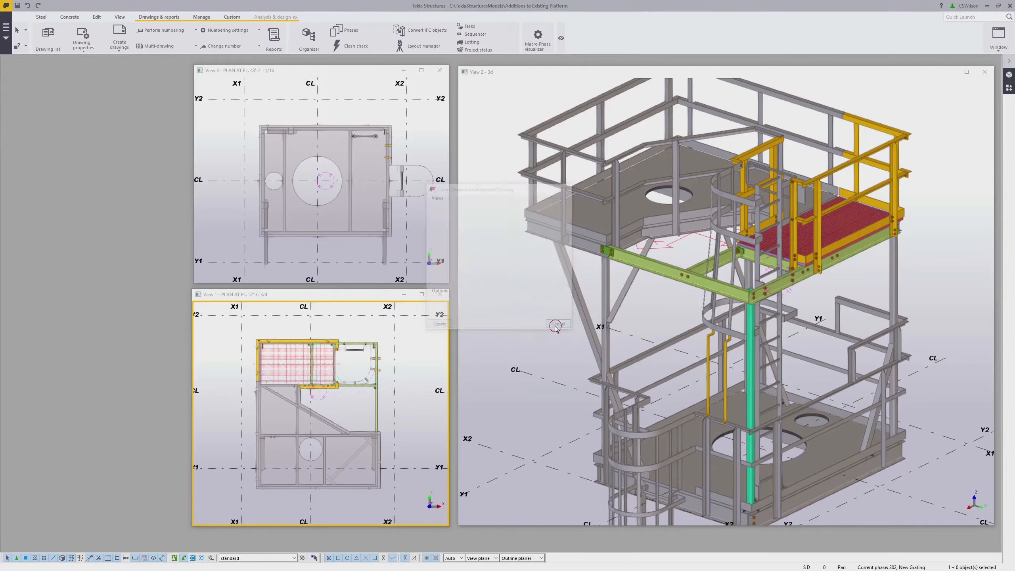
Open the E100 FRAMING PLAN drawing from the drawing list
left_click(47, 36)
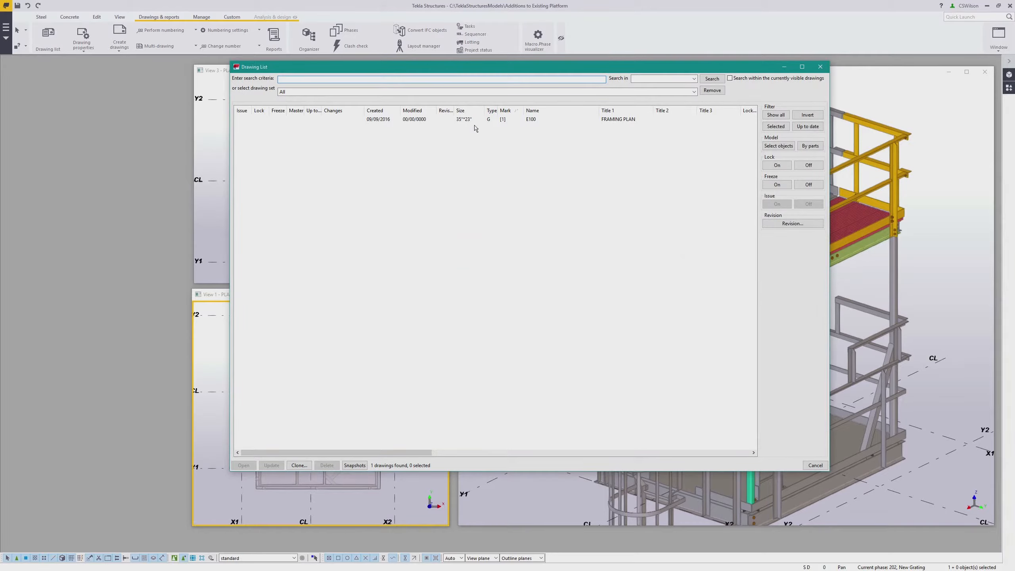
left_click(498, 120)
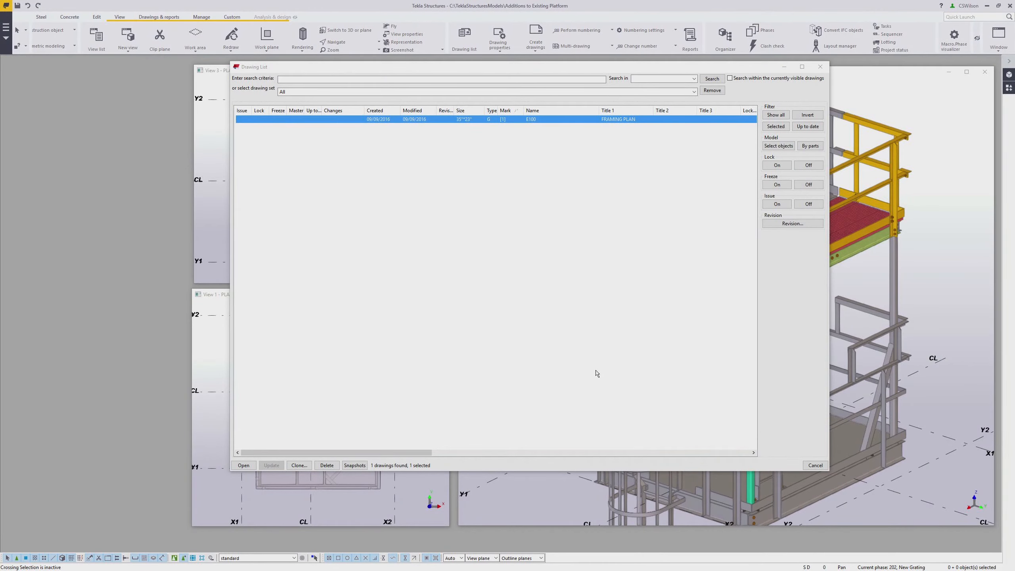
double_click(445, 120)
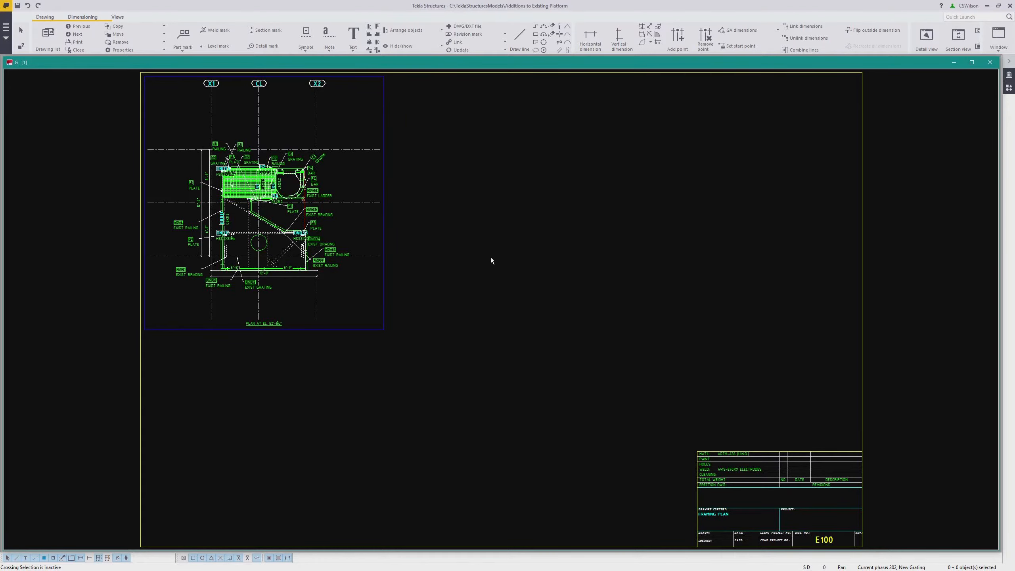
Delete all part marks and dimensions from the plan view in the drawing
mouse_move(490, 267)
middle_mouse_down()
mouse_move(585, 301)
mouse_move(567, 305)
middle_mouse_up()
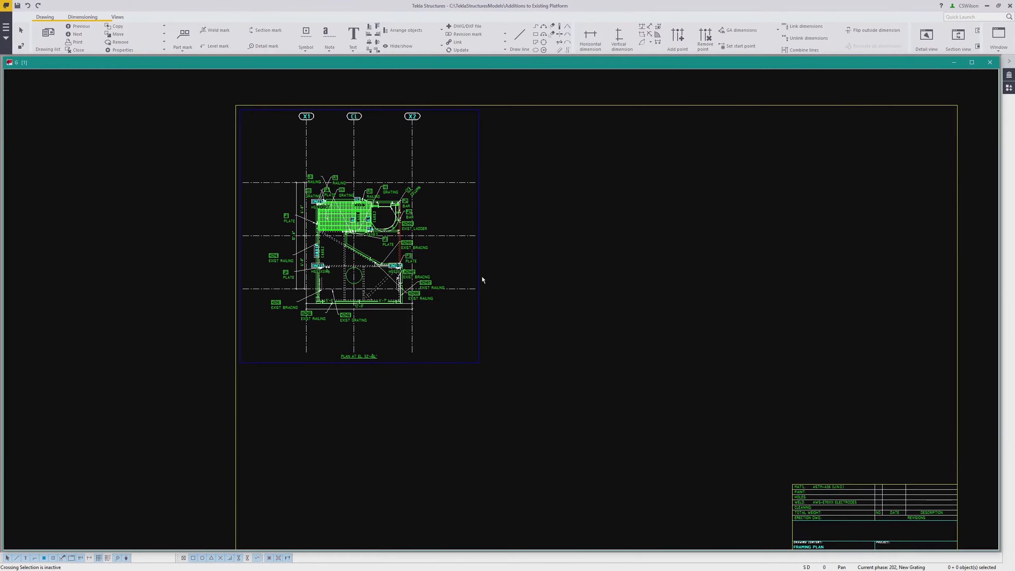
scroll(476, 275, "up", 1)
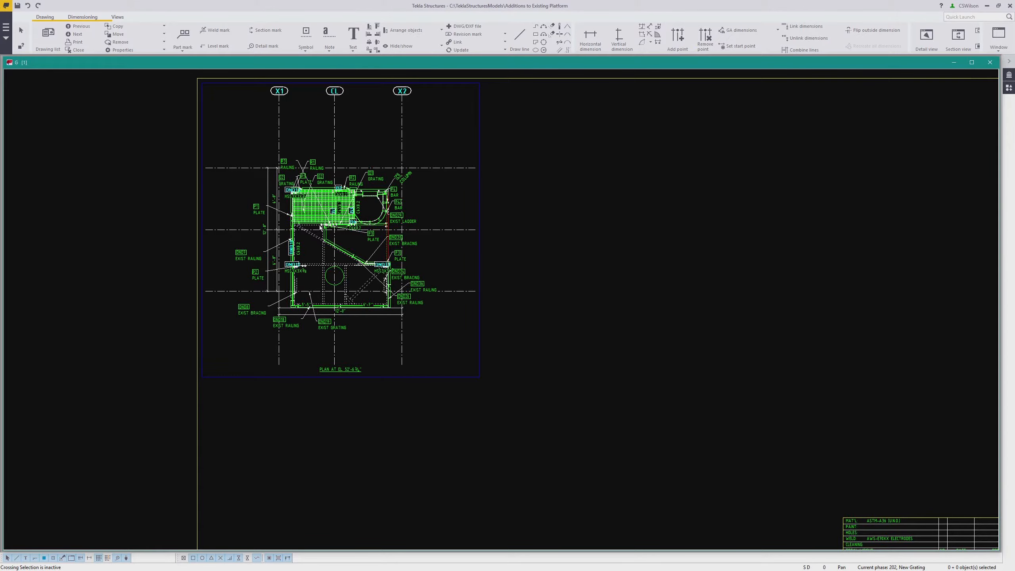
scroll(304, 210, "up", 1)
scroll(304, 210, "up", 1)
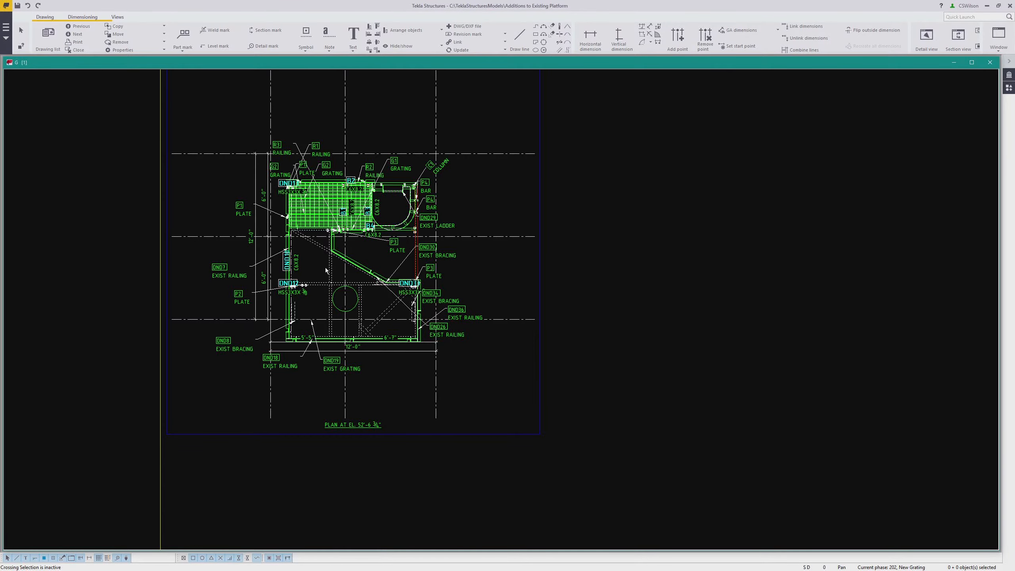
scroll(343, 248, "up", 2)
middle_click_drag(343, 261, 410, 271)
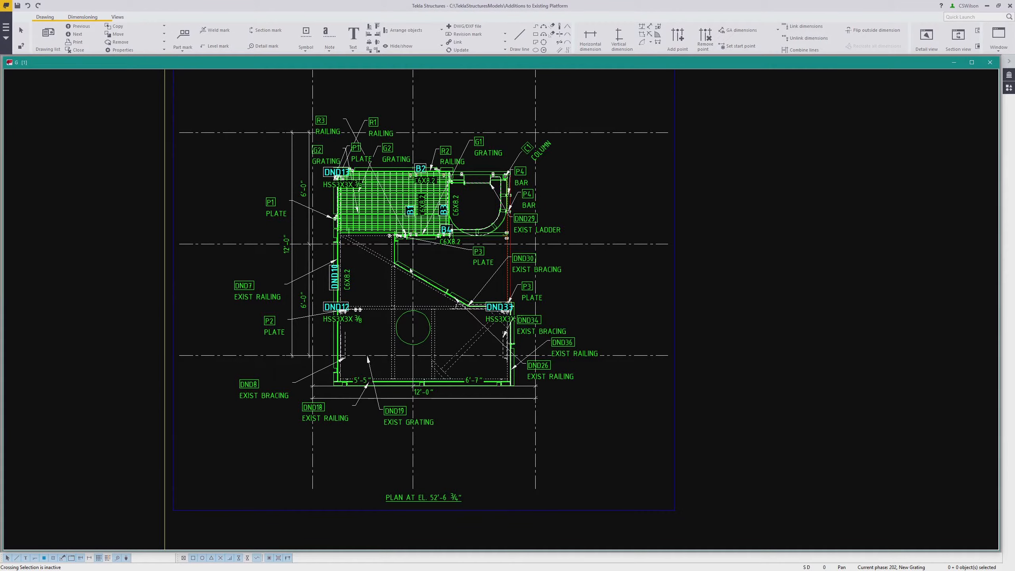
scroll(340, 187, "down", 1)
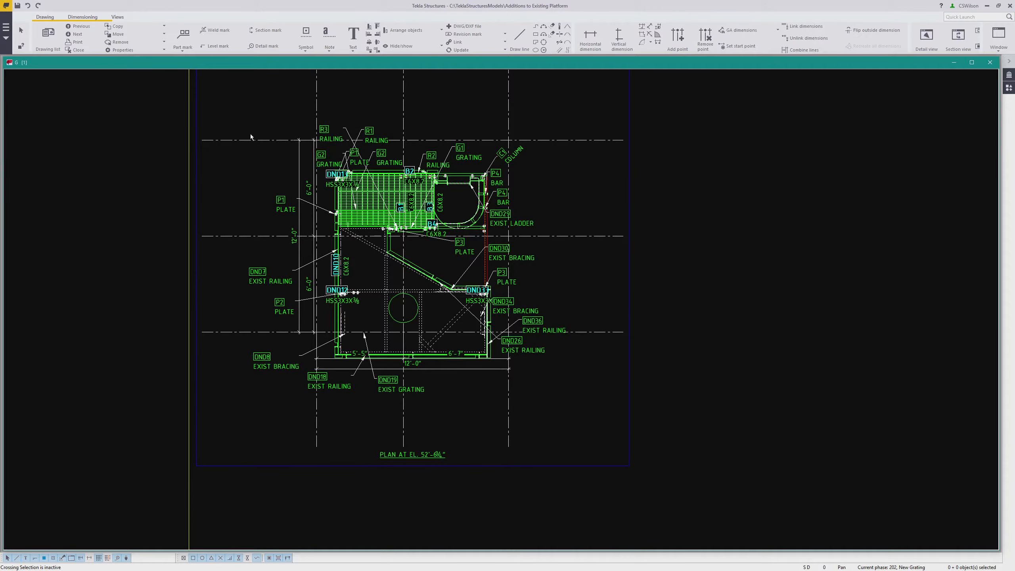
mouse_move(232, 114)
left_mouse_down()
mouse_move(366, 251)
mouse_move(589, 416)
left_mouse_up()
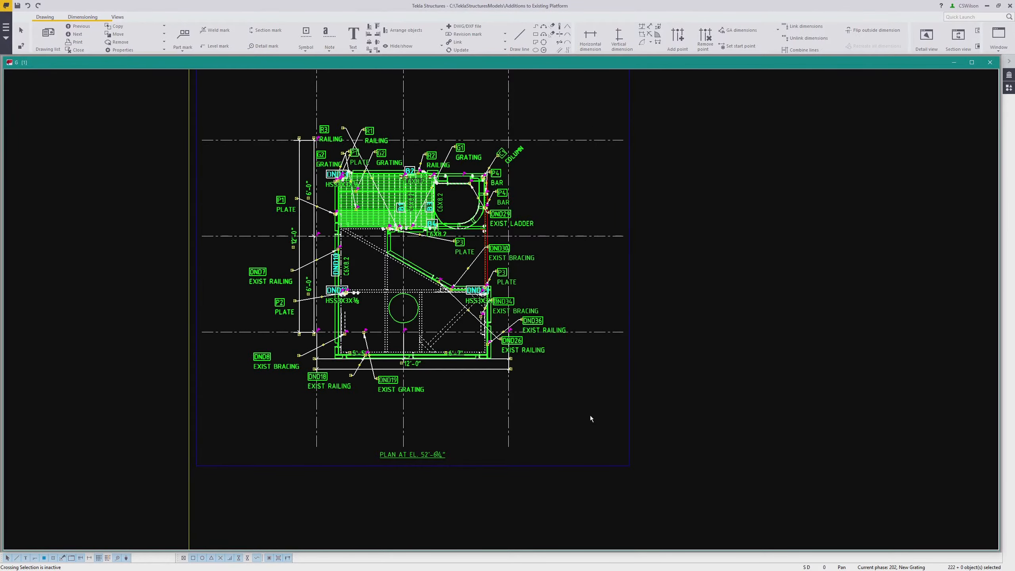
key("Delete")
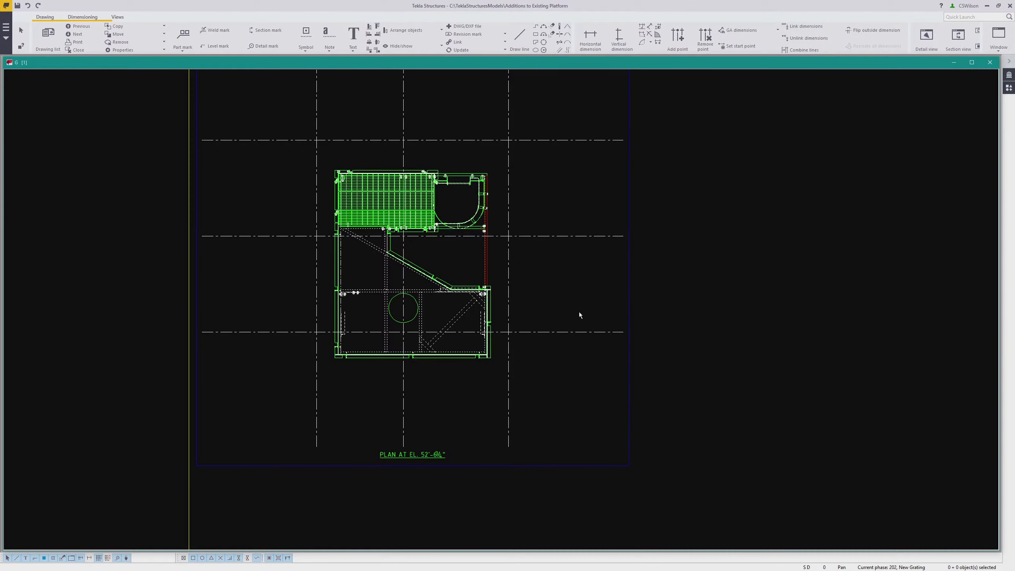
Open the plan view's properties and make its grid not visible
double_click(626, 294)
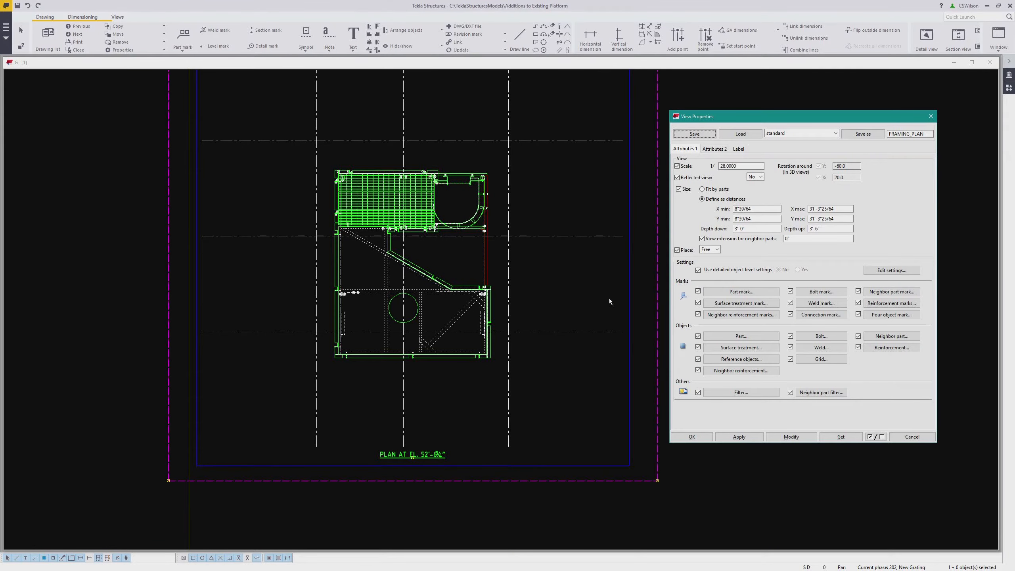
left_click(818, 360)
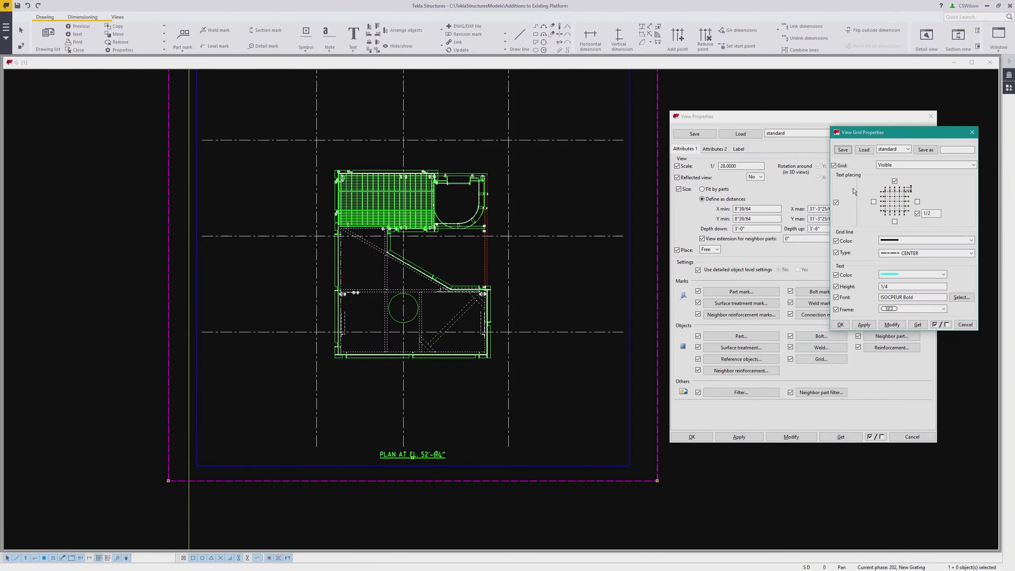
left_click(919, 165)
left_click(895, 180)
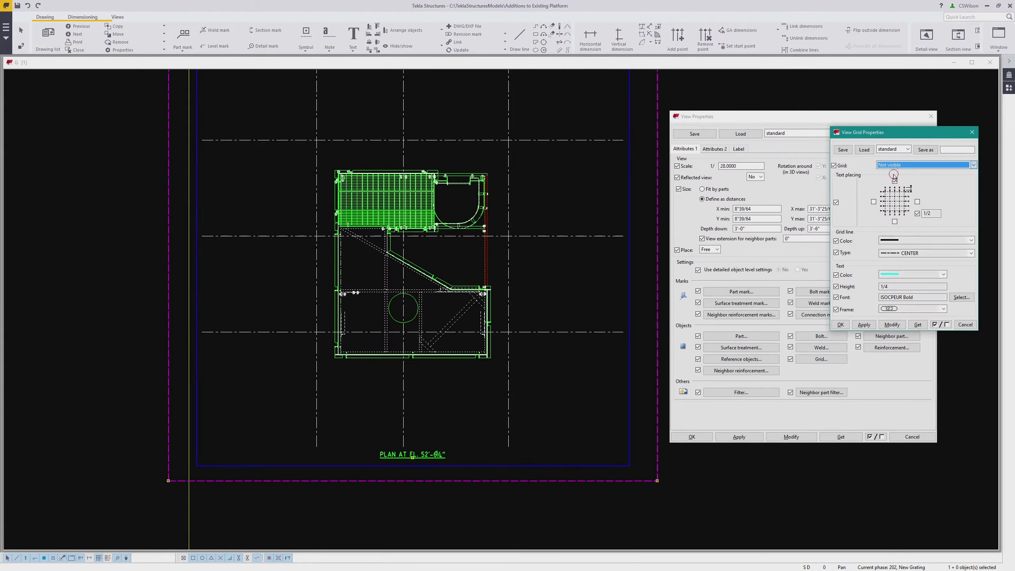
left_click(891, 323)
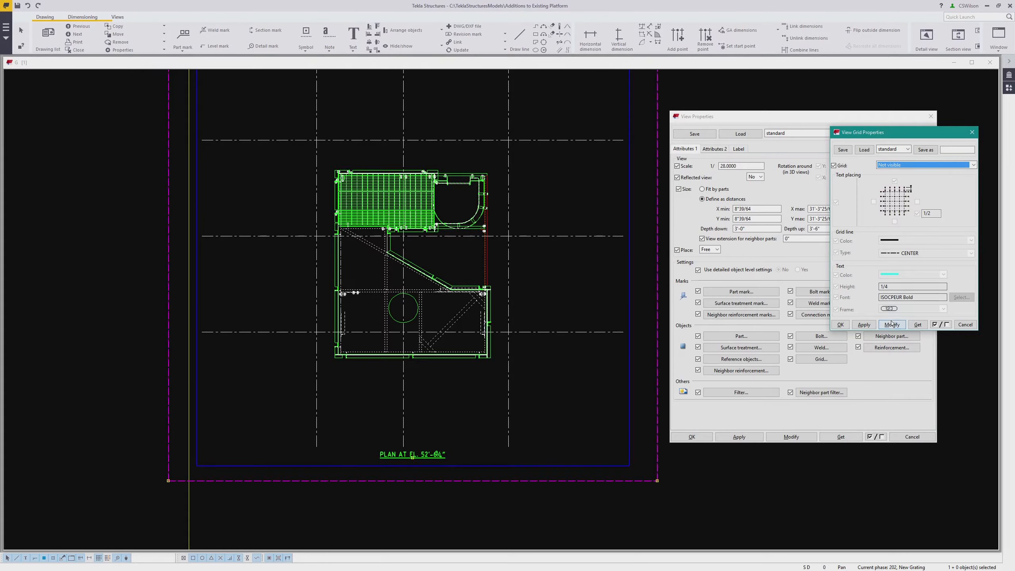
left_click(840, 324)
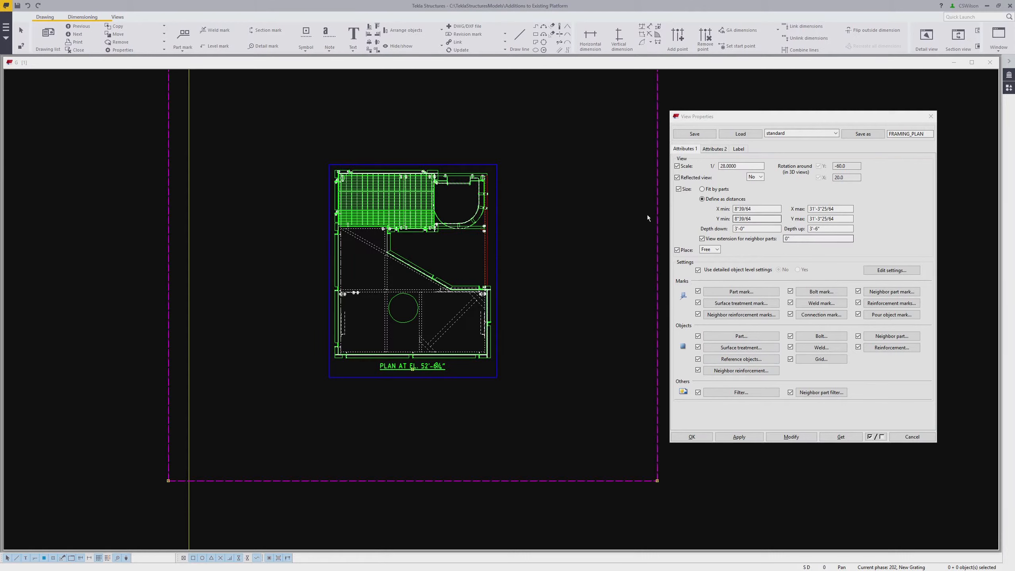
Set the plan view's scale to 1/18 and apply it to the view
left_click(739, 166)
double_click(740, 166)
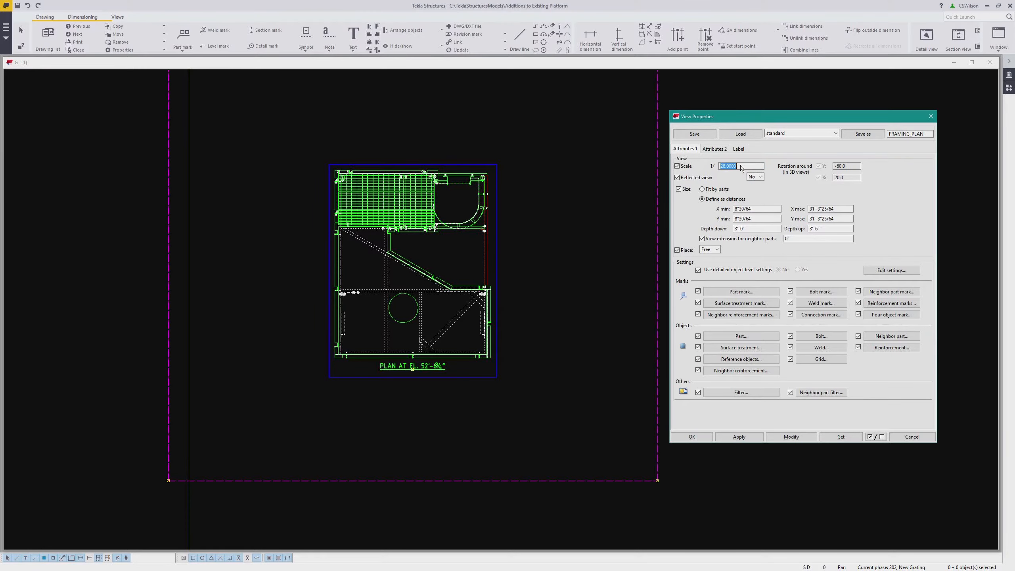
type("18")
left_click(791, 436)
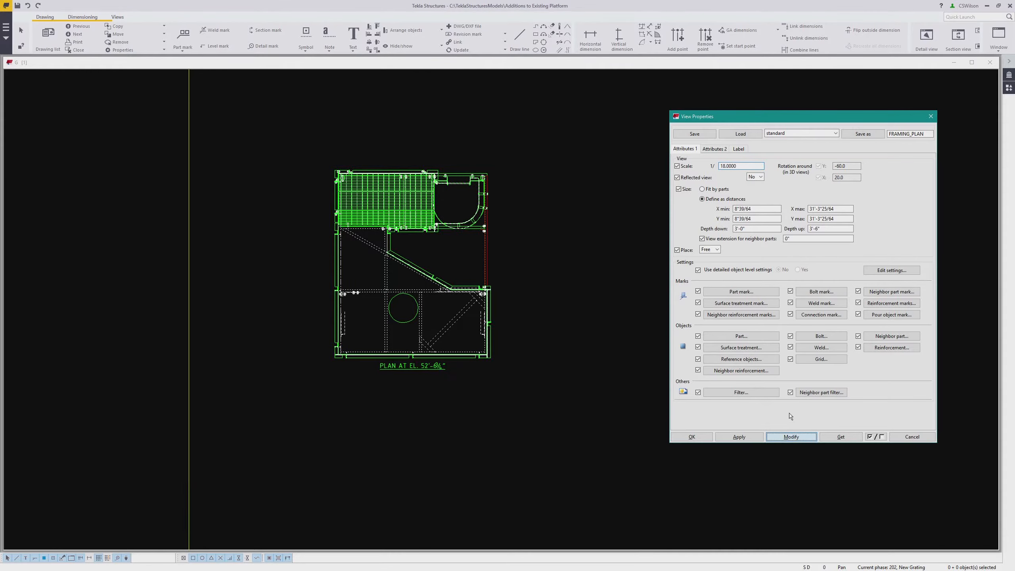
key("Escape")
Reopen the plan view's properties and set its depth up to 6"
scroll(436, 274, "down", 8)
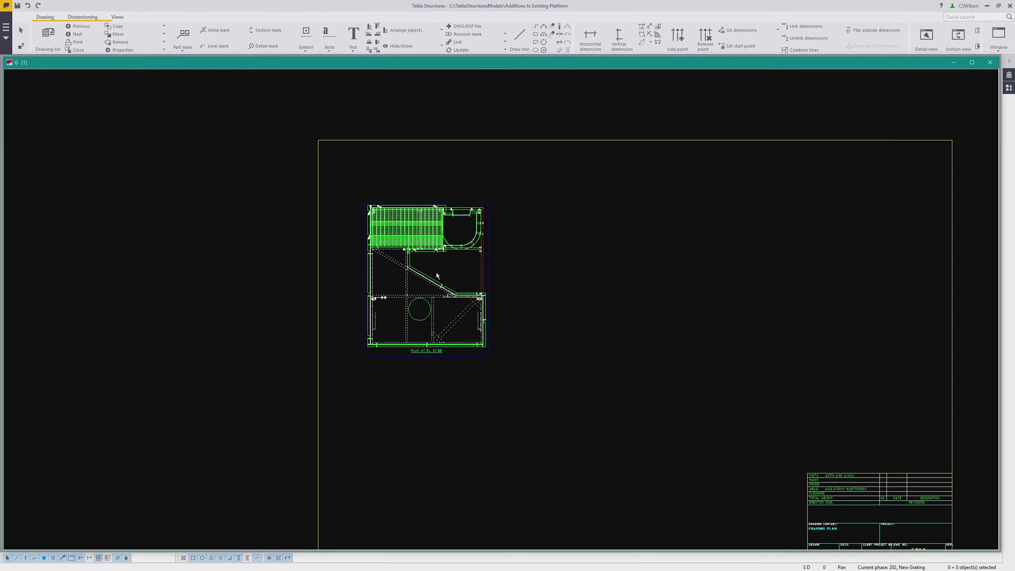
scroll(491, 302, "up", 2)
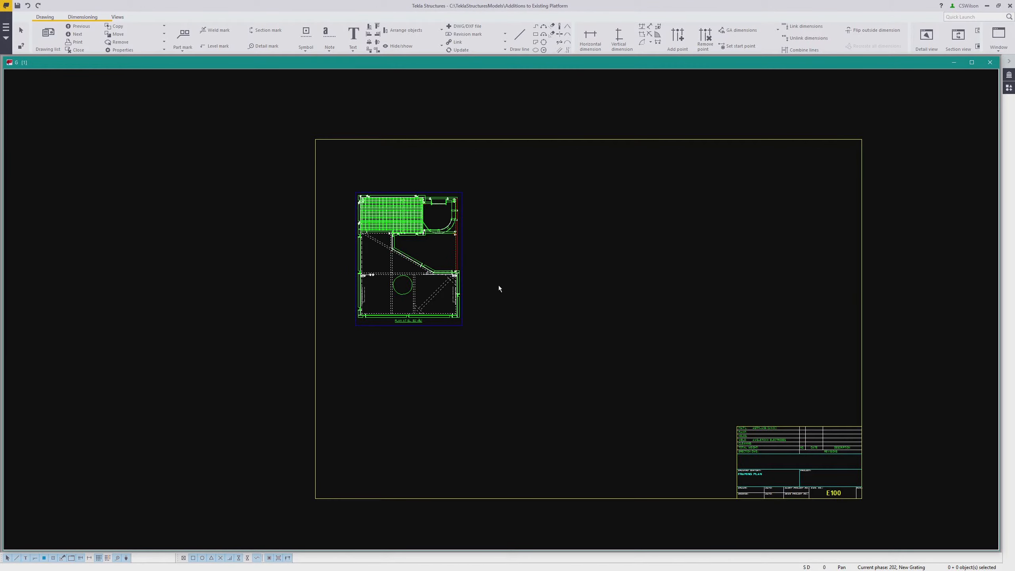
middle_click_drag(488, 294, 474, 300)
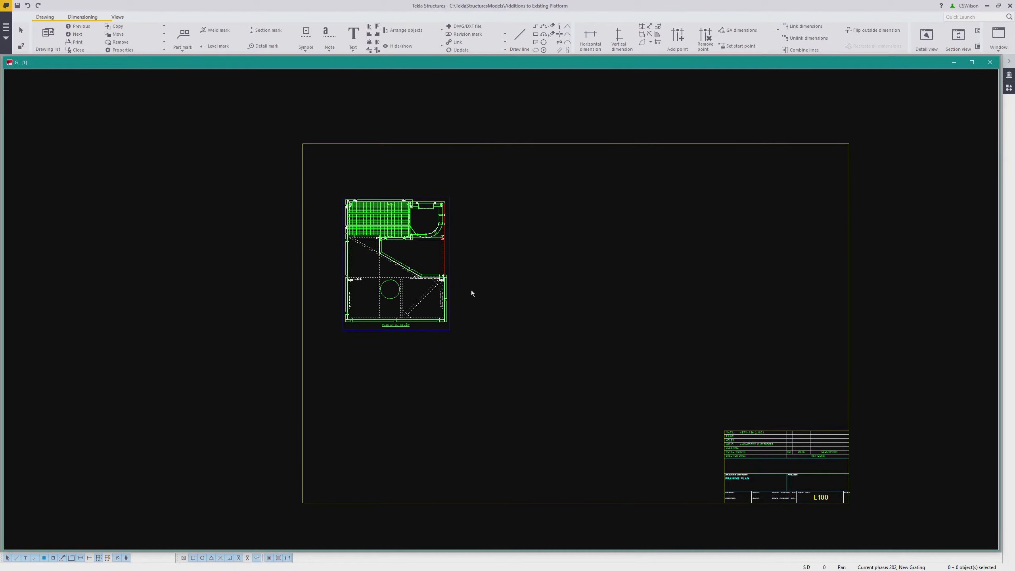
scroll(513, 279, "up", 5)
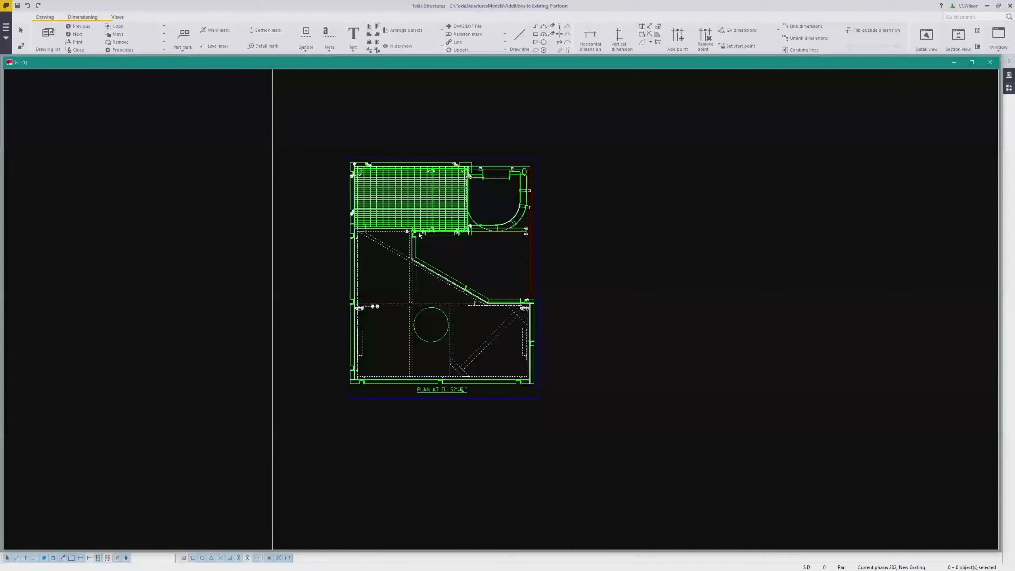
scroll(470, 219, "up", 2)
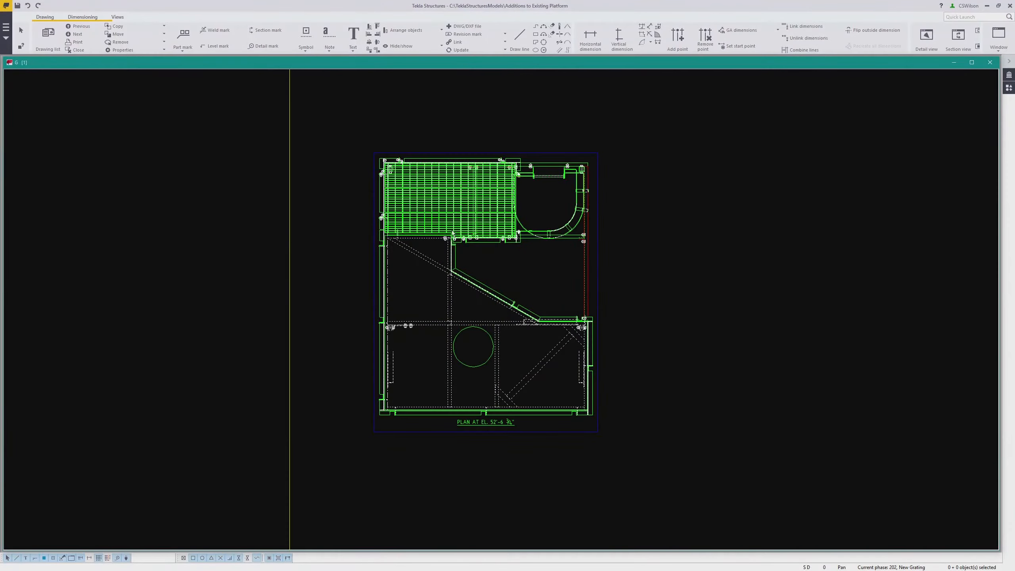
double_click(598, 273)
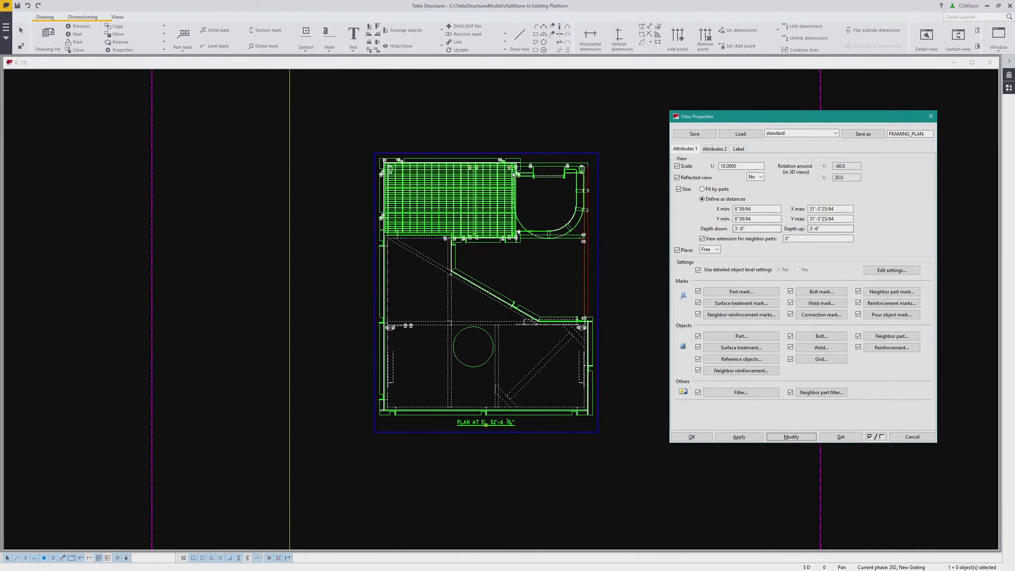
double_click(814, 229)
type("6\"")
left_click(800, 436)
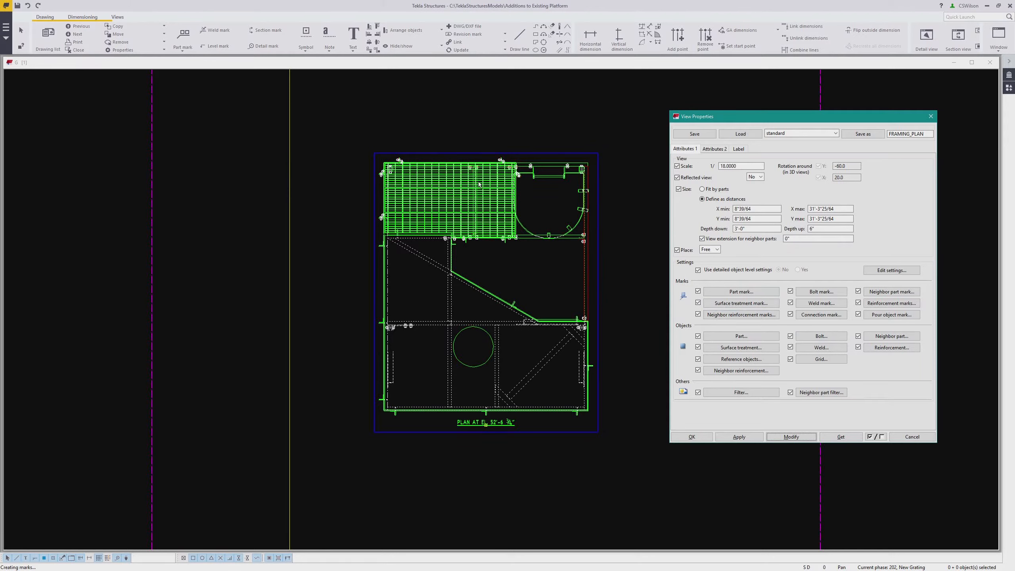
Add a view filter row for parts whose Phase does not equal 202, save it, apply it to the view, and close the dialogs
left_click(739, 394)
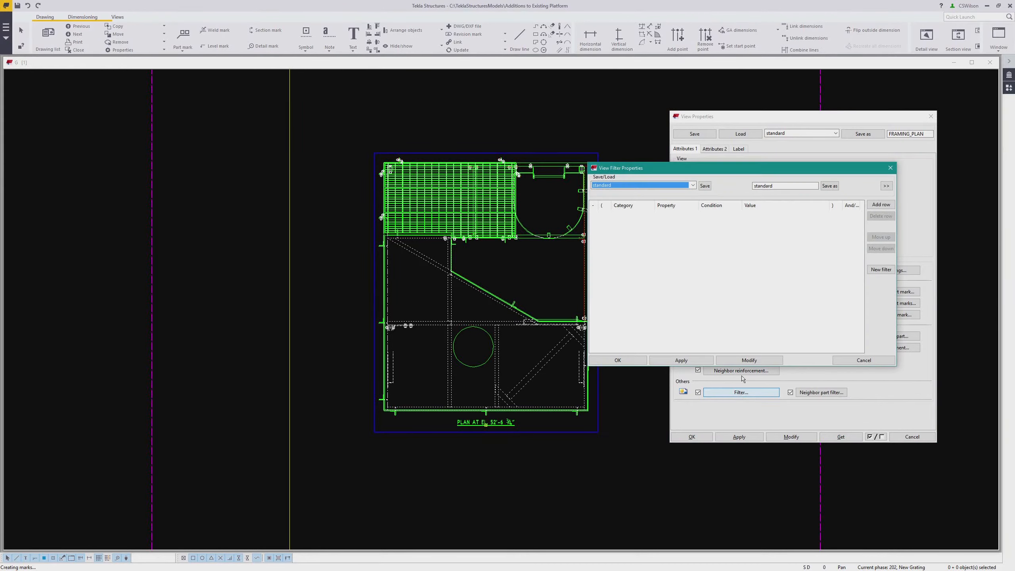
left_click(880, 204)
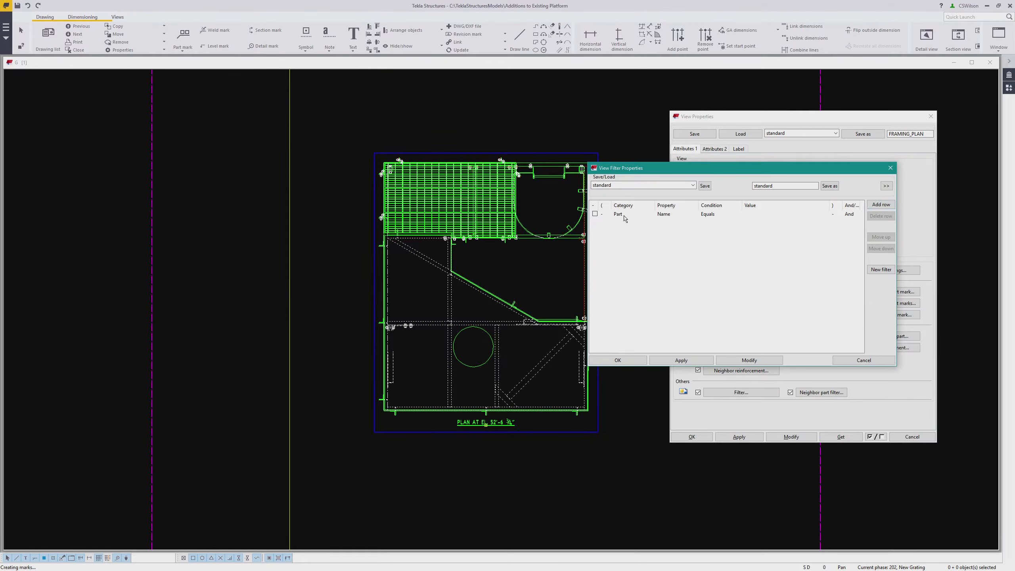
left_click(675, 213)
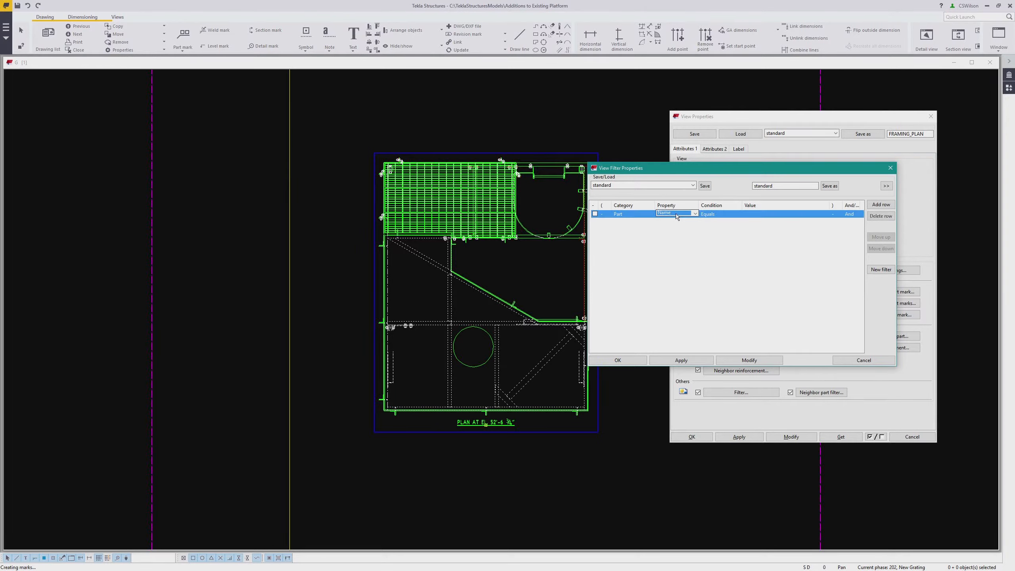
left_click(675, 281)
left_click(719, 215)
left_click(720, 228)
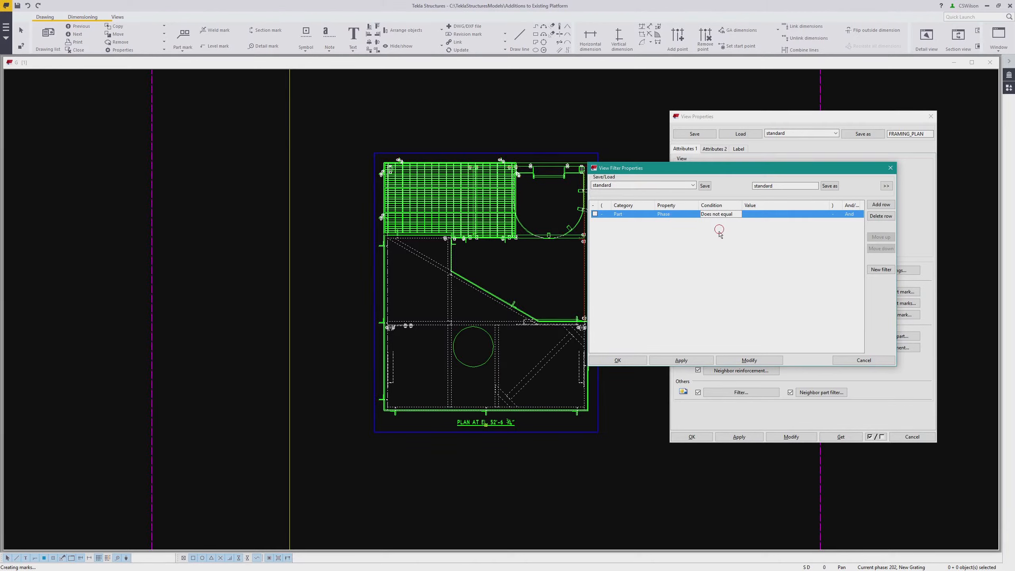
left_click(759, 218)
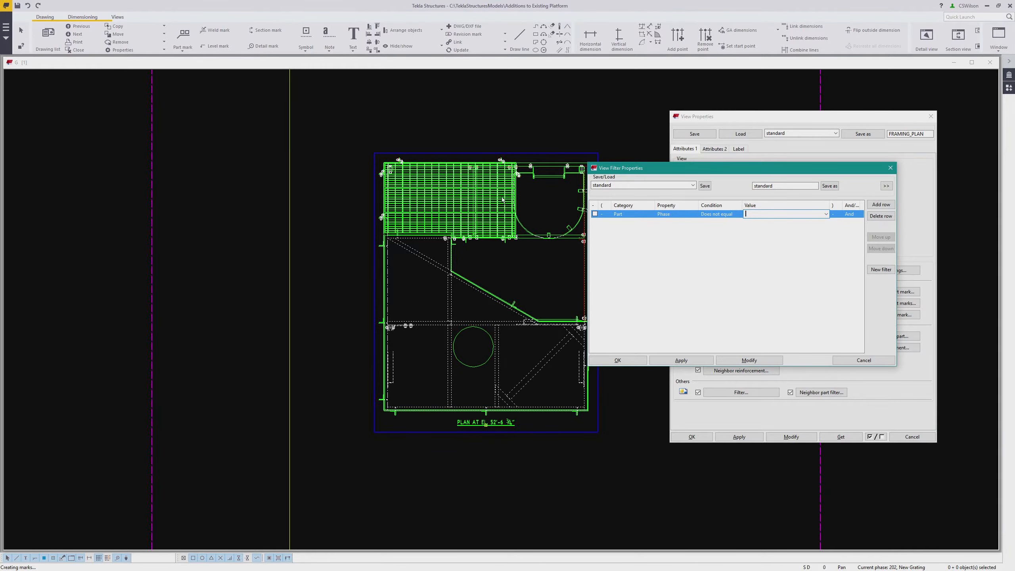
scroll(503, 199, "up", 2)
type("202")
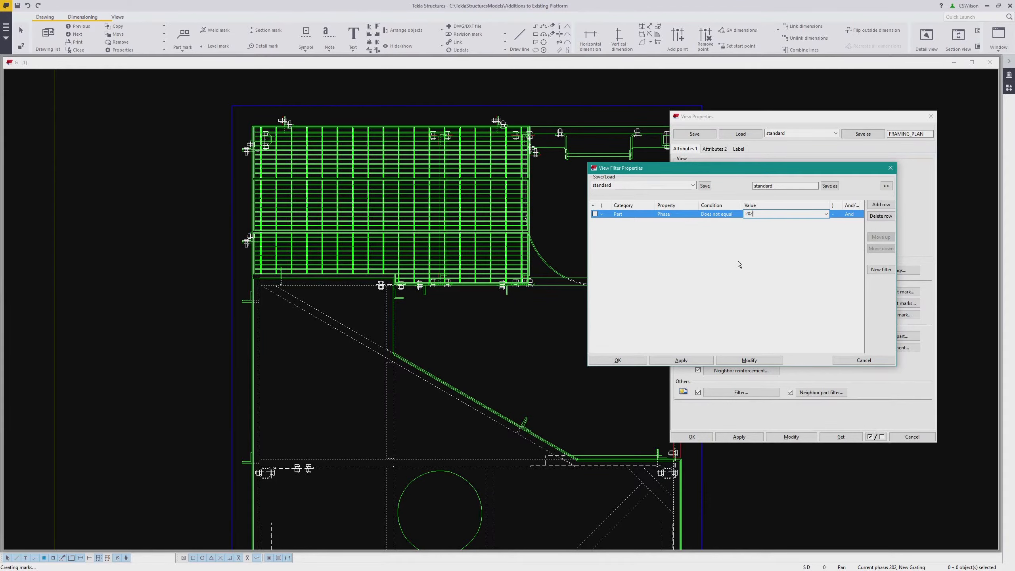
left_click(693, 361)
left_click(829, 186)
left_click(756, 361)
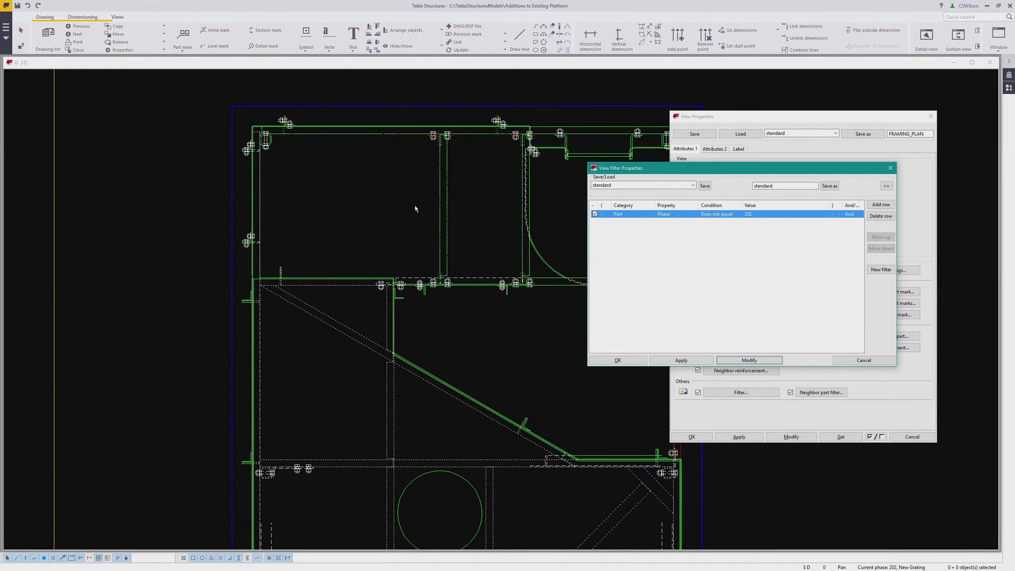
left_click(862, 360)
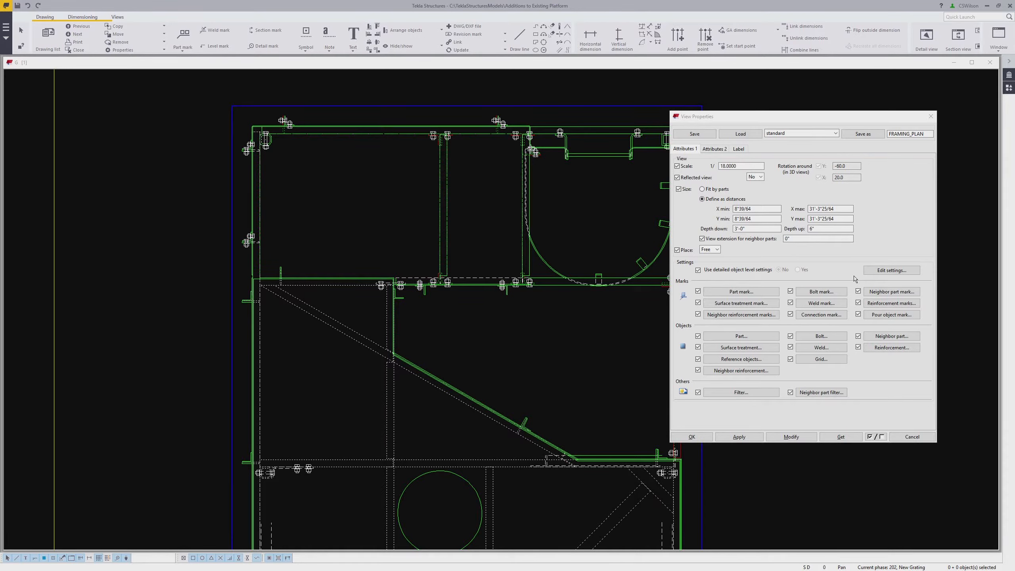
left_click(911, 437)
Hide the circular part in the plan from the drawing view
scroll(581, 283, "down", 3)
middle_click_drag(543, 336, 602, 305)
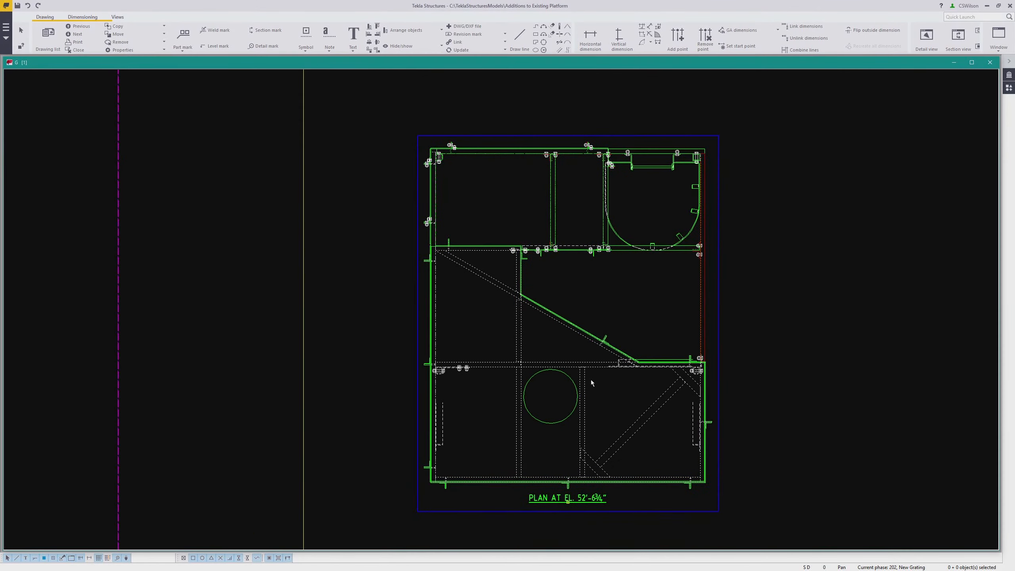
scroll(590, 380, "up", 1)
middle_click_drag(555, 399, 551, 342)
scroll(552, 345, "up", 2)
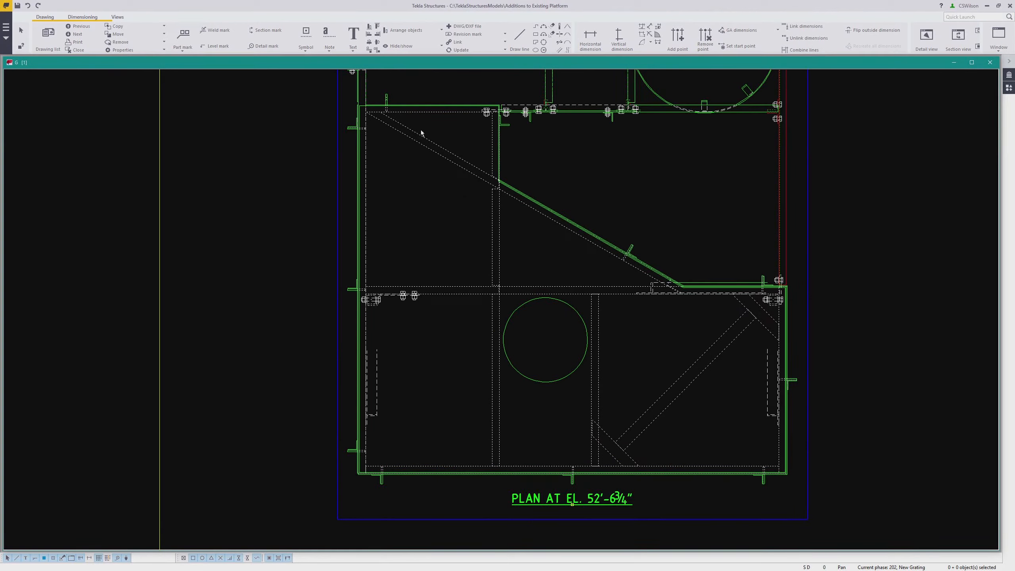
left_click(545, 382)
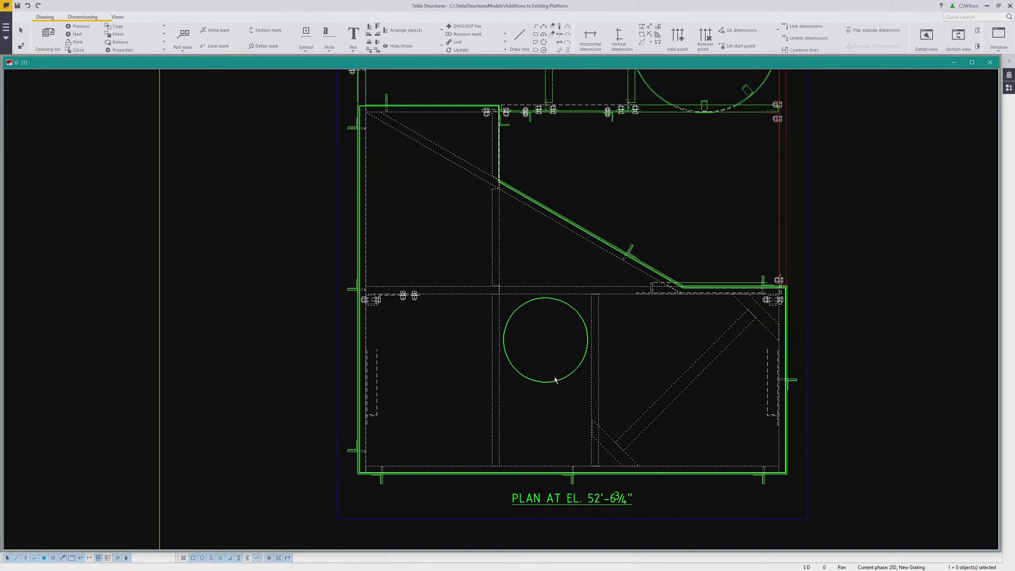
right_click(555, 379)
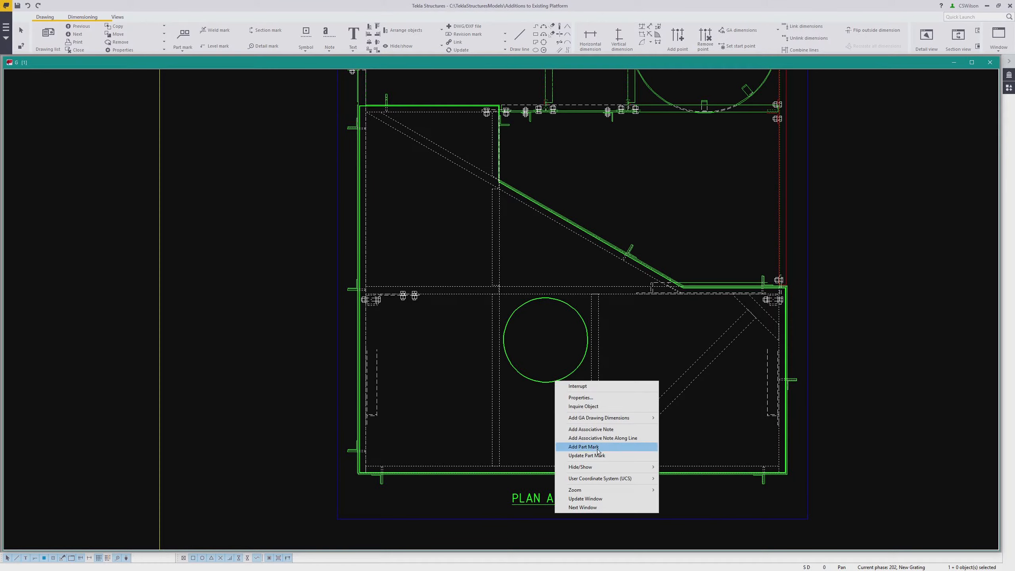
mouse_move(601, 472)
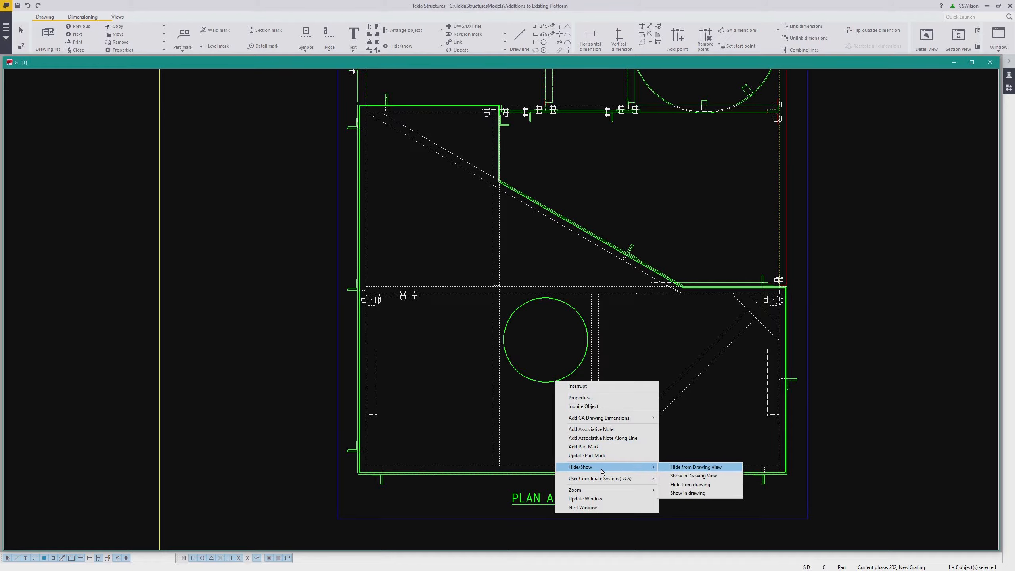
left_click(673, 468)
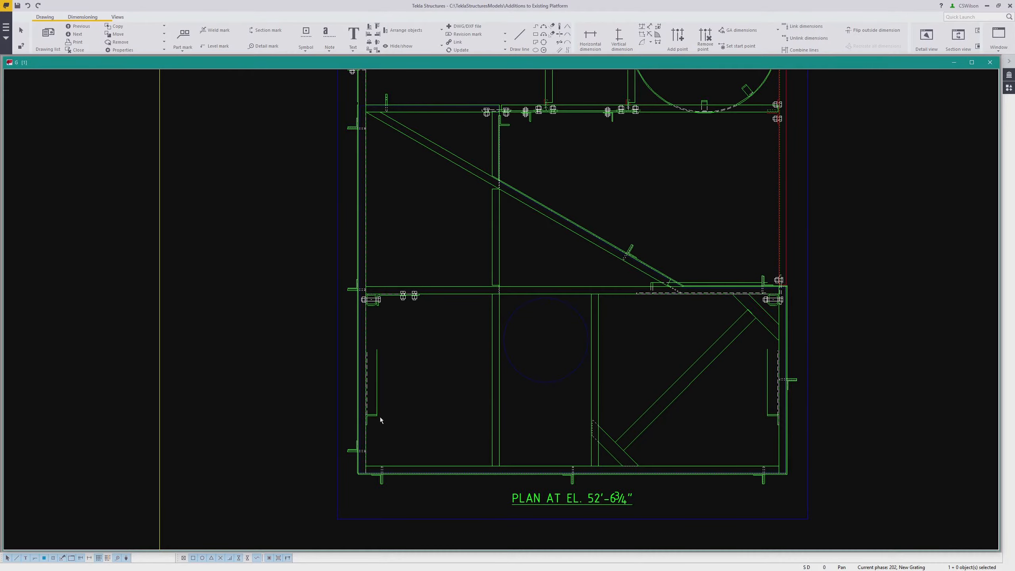
Select the overlapping framing parts around the platform's perimeter, diagonal and middle beam, and hide them from the drawing view
scroll(398, 428, "up", 4)
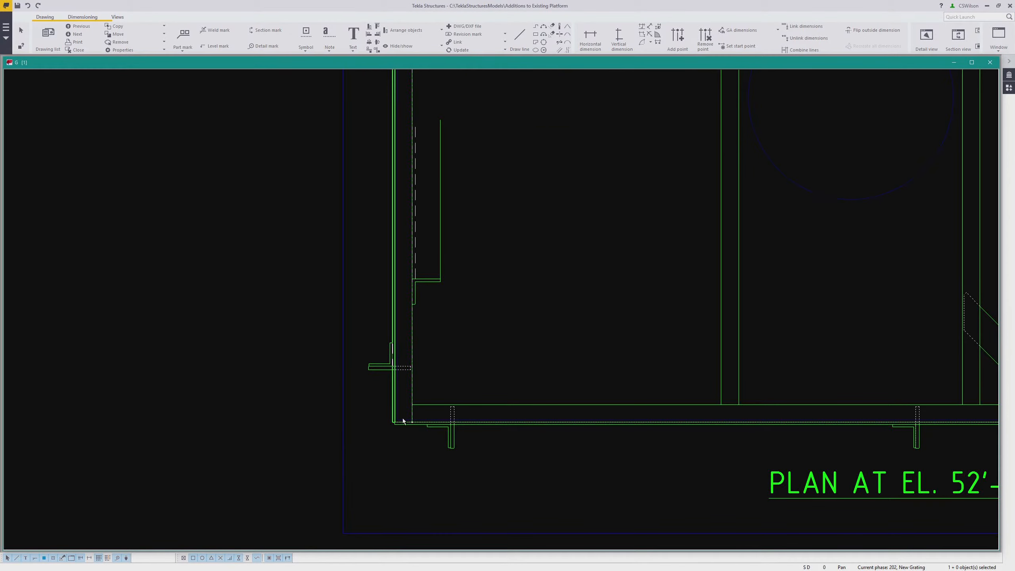
left_click(466, 425, "ctrl")
scroll(492, 430, "down", 2)
middle_click_drag(534, 436, 235, 444)
scroll(800, 430, "up", 5)
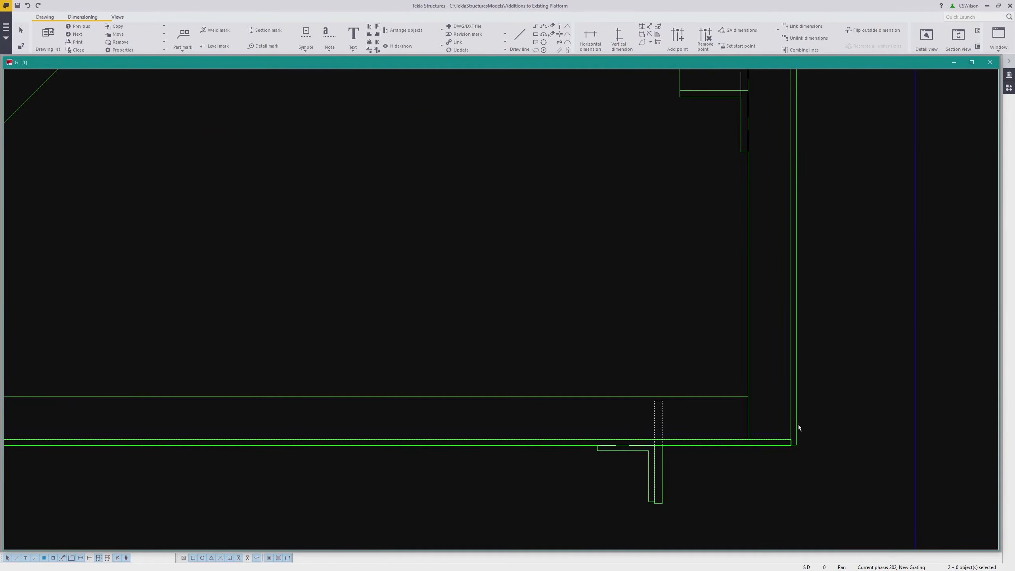
left_click(798, 425, "ctrl")
scroll(799, 460, "down", 3)
scroll(776, 365, "down", 2)
scroll(768, 127, "up", 4)
scroll(370, 234, "up", 2)
left_click(417, 236, "ctrl")
left_click(410, 234, "ctrl")
scroll(400, 248, "down", 2)
scroll(364, 277, "down", 2)
scroll(249, 289, "up", 5)
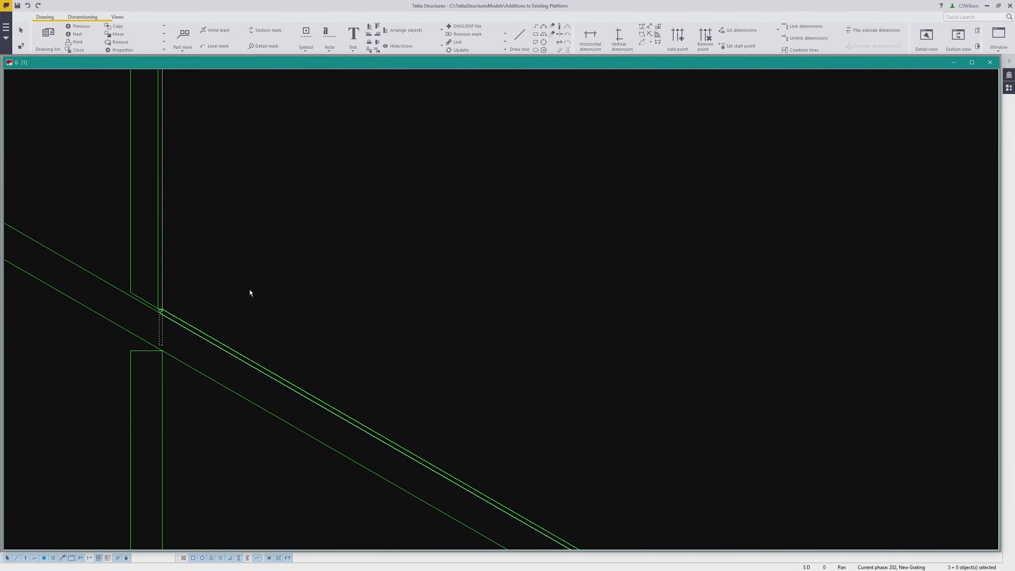
left_click(156, 240, "ctrl")
scroll(186, 262, "down", 2)
scroll(229, 296, "up", 3)
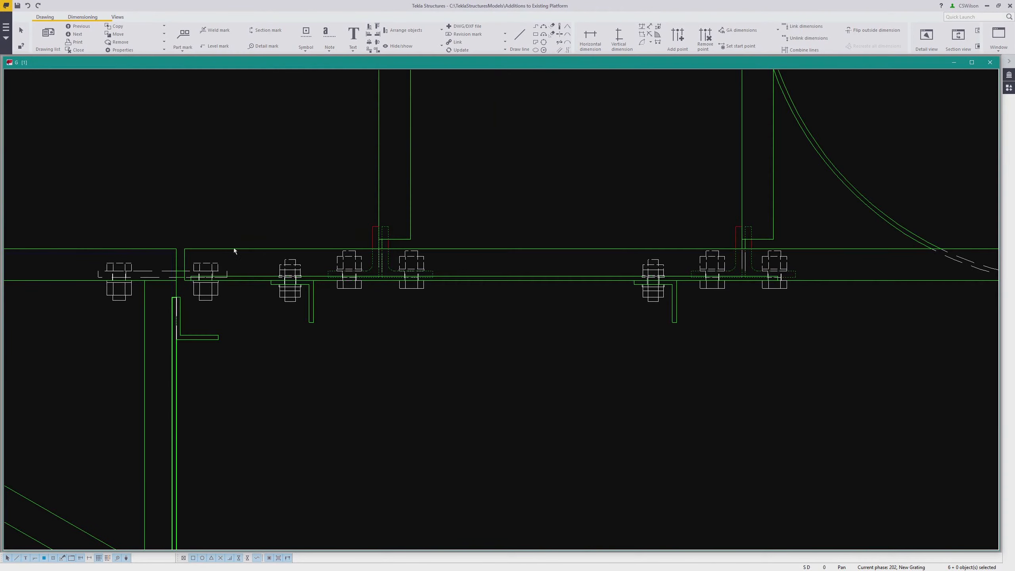
scroll(240, 230, "up", 2)
left_click(263, 301, "ctrl")
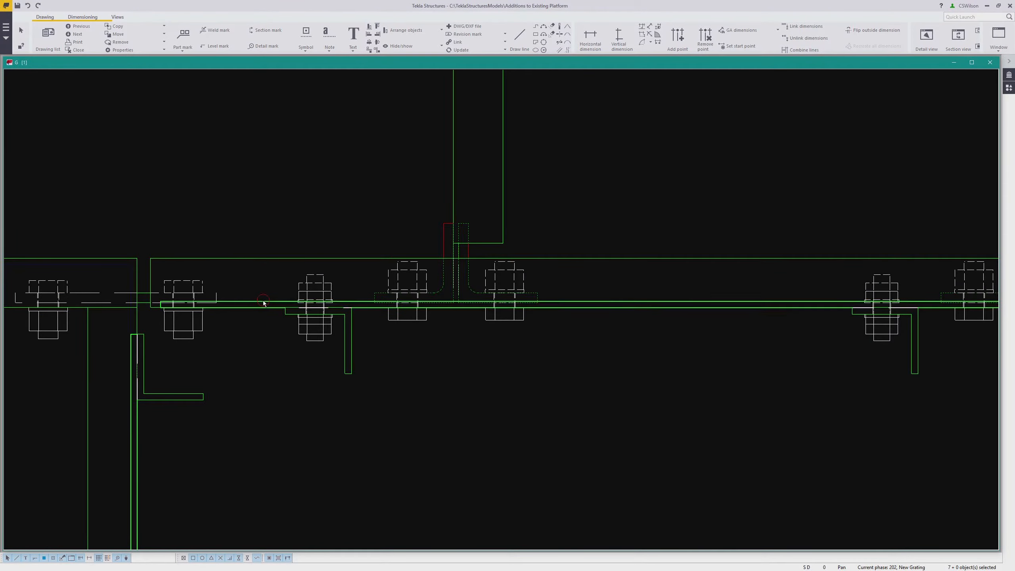
left_click(328, 284, "ctrl")
scroll(665, 301, "down", 3)
scroll(598, 295, "up", 4)
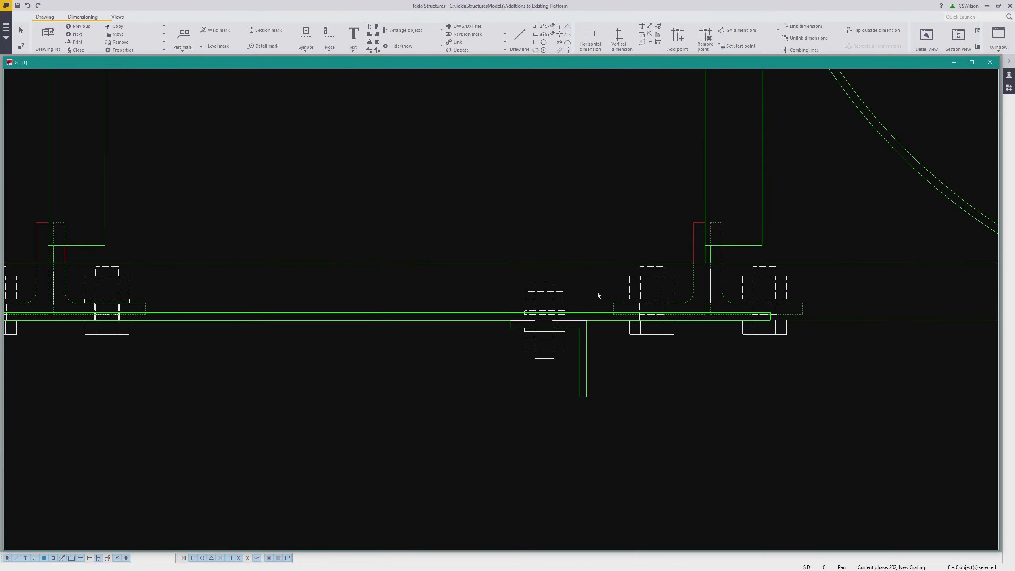
left_click(553, 288, "ctrl")
scroll(553, 289, "down", 4)
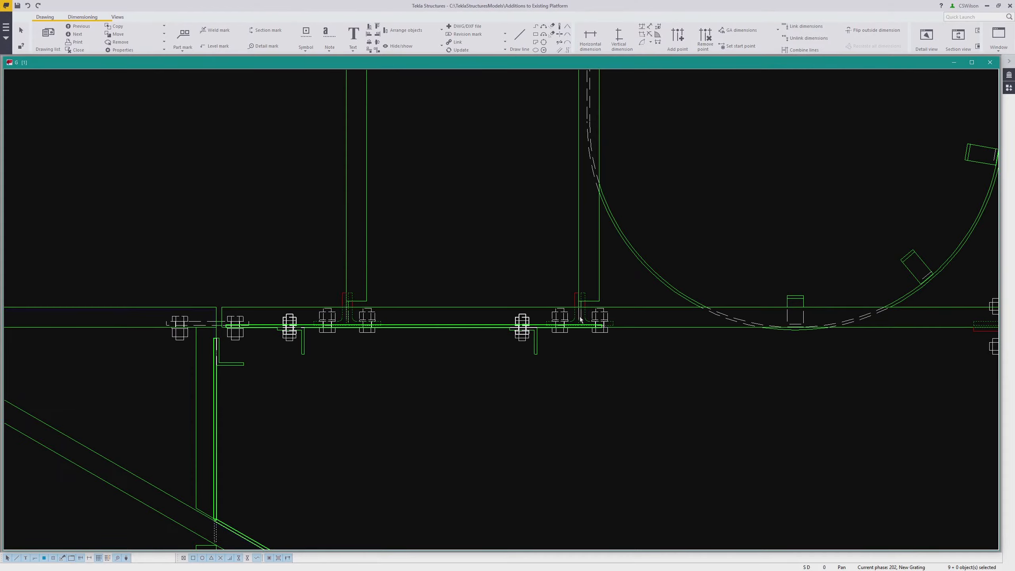
scroll(607, 305, "down", 3)
scroll(601, 195, "up", 5)
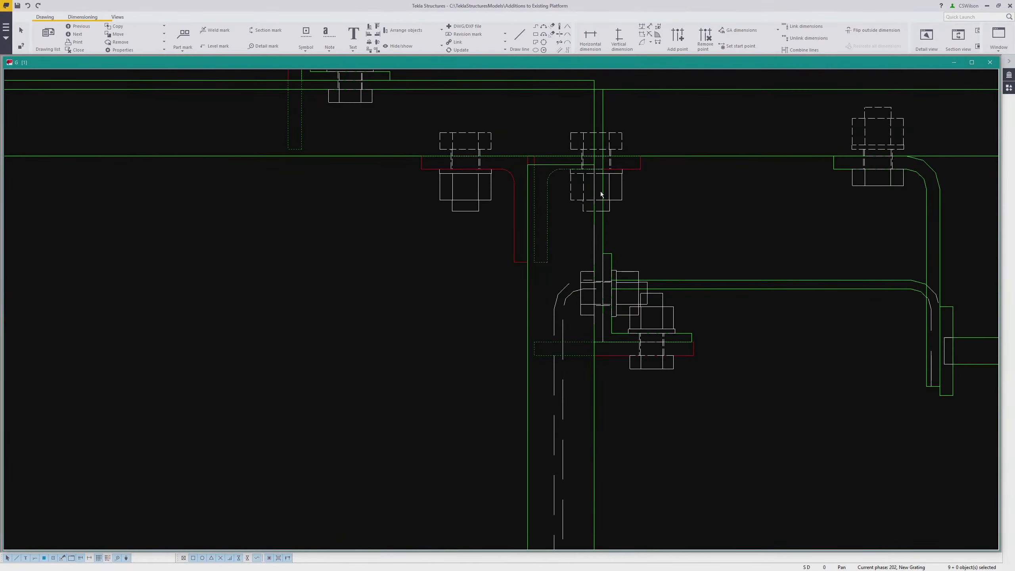
left_click(604, 225, "ctrl")
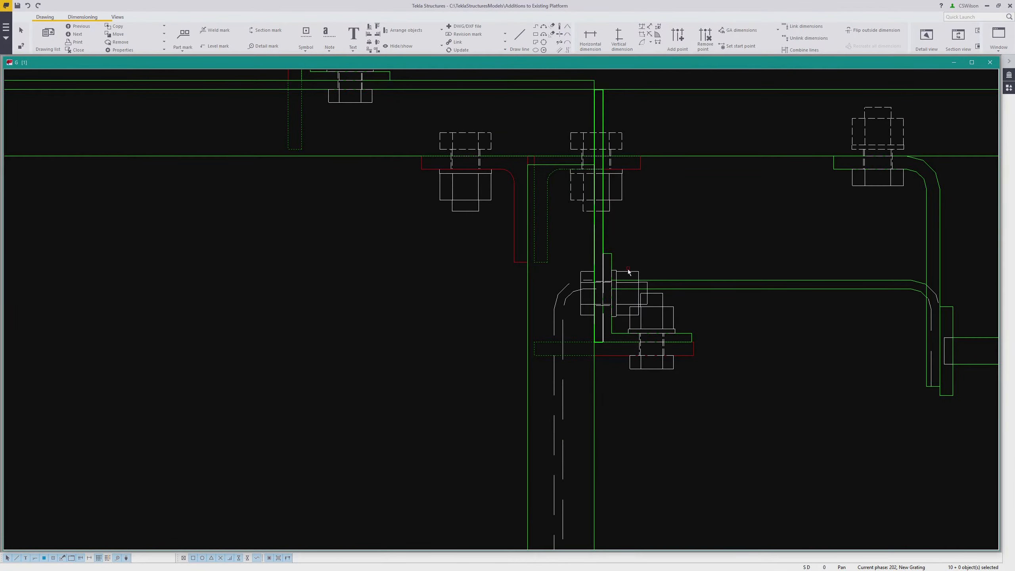
left_click(601, 275, "ctrl")
scroll(579, 252, "down", 5)
left_click(560, 217, "ctrl")
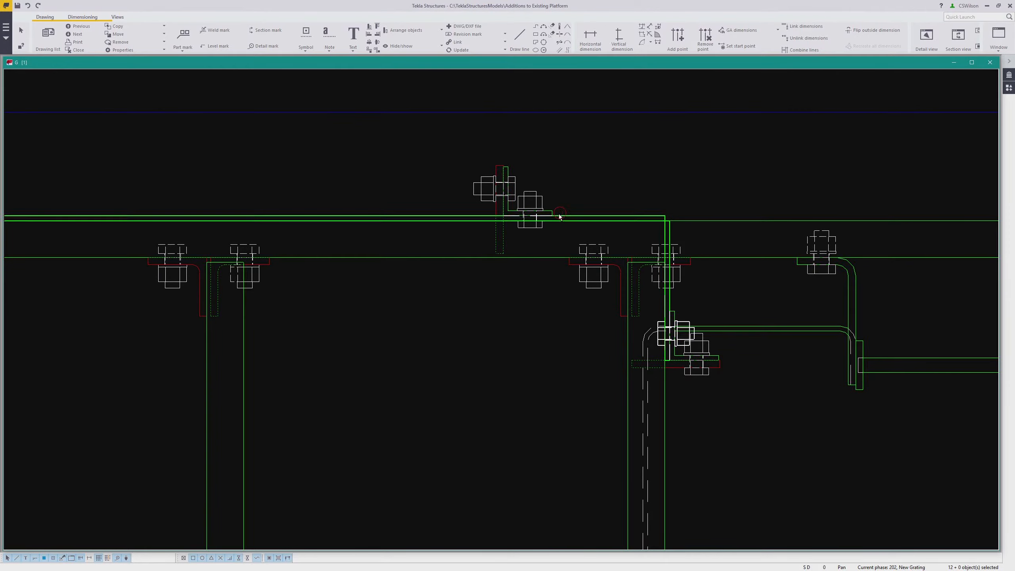
left_click(531, 206, "ctrl")
scroll(559, 198, "down", 3)
middle_click_drag(427, 229, 745, 235)
scroll(248, 202, "up", 3)
left_click(364, 234, "ctrl")
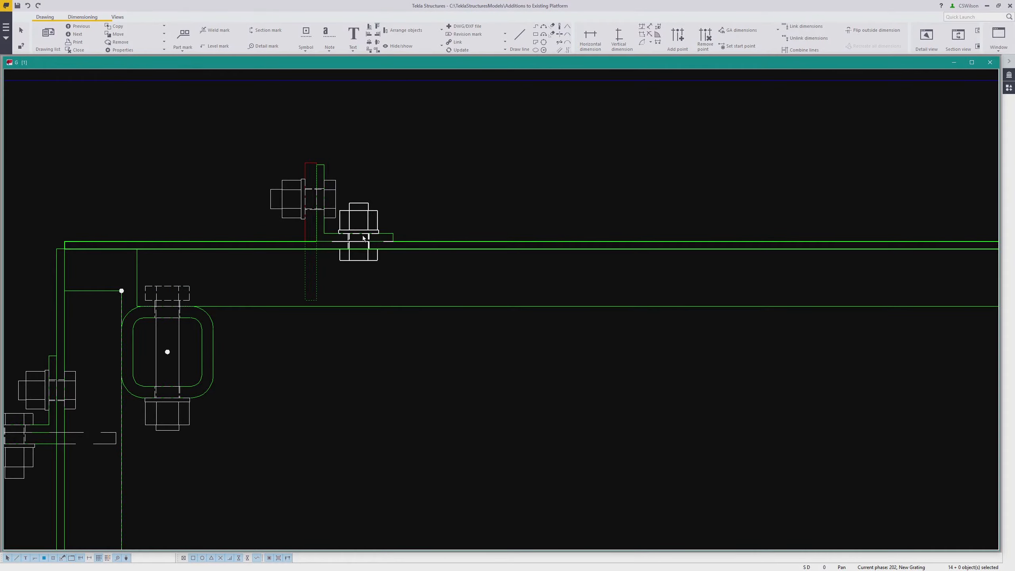
scroll(318, 288, "down", 2)
middle_click_drag(363, 289, 530, 189)
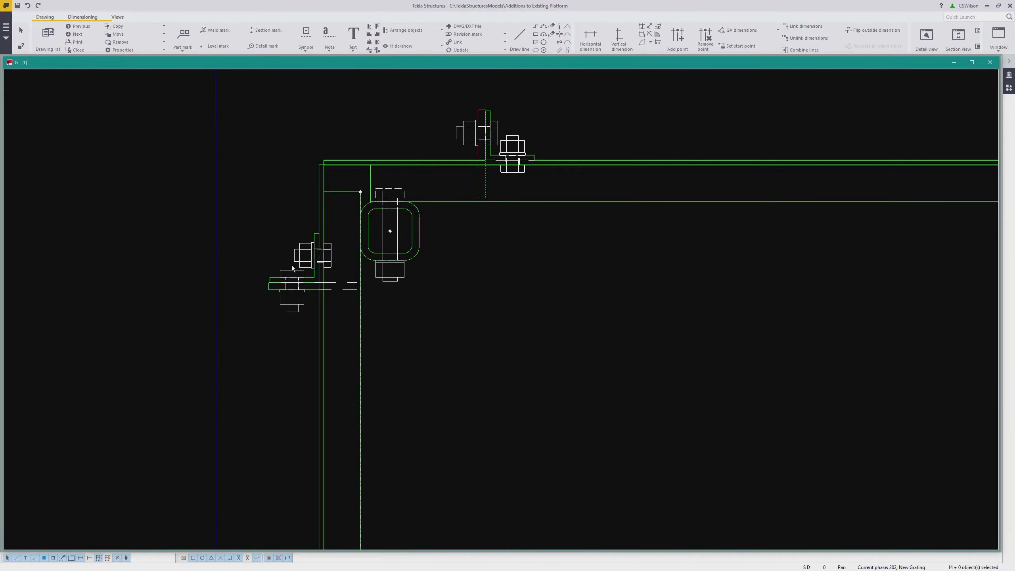
left_click(311, 256, "ctrl")
scroll(317, 201, "down", 3)
middle_click_drag(344, 357, 374, 250)
scroll(346, 350, "up", 3)
scroll(338, 323, "down", 5)
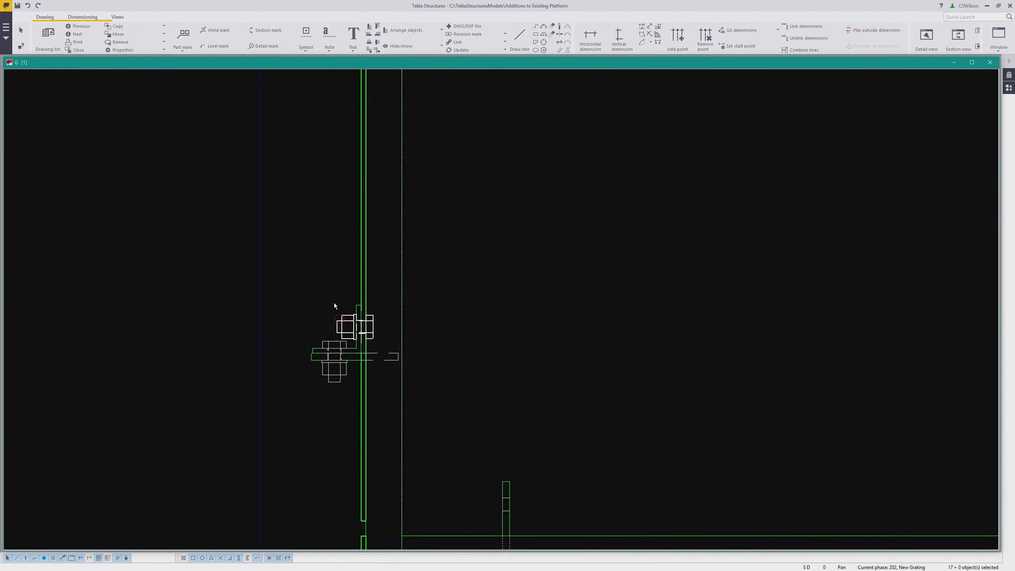
scroll(467, 297, "down", 2)
middle_click_drag(479, 239, 447, 161)
right_click(549, 296)
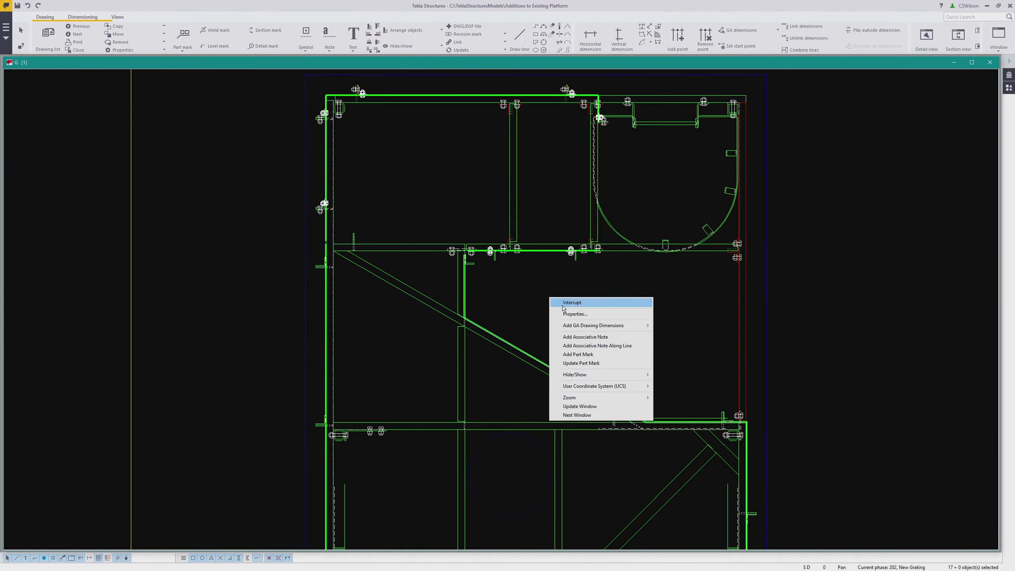
mouse_move(584, 376)
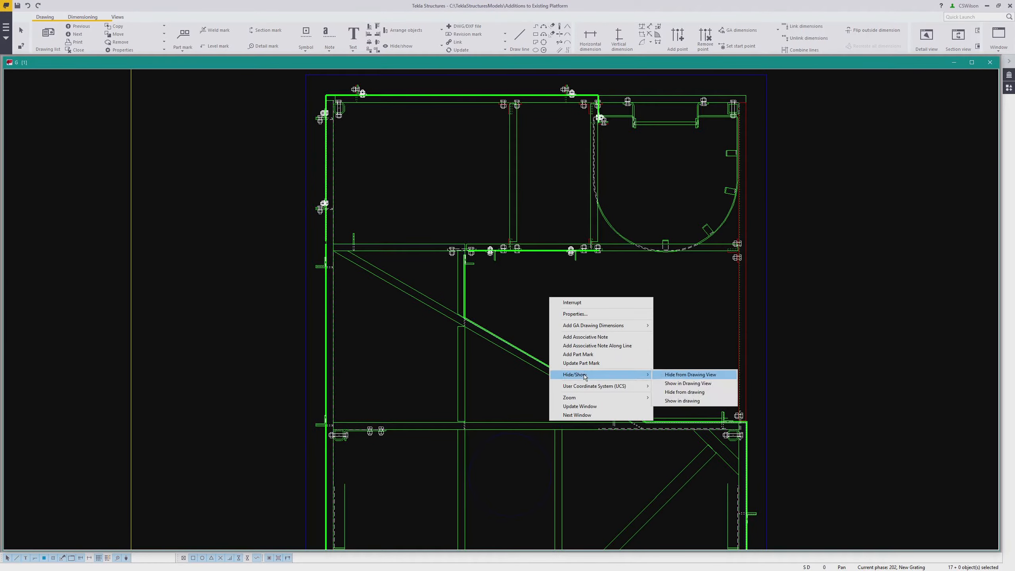
left_click(679, 376)
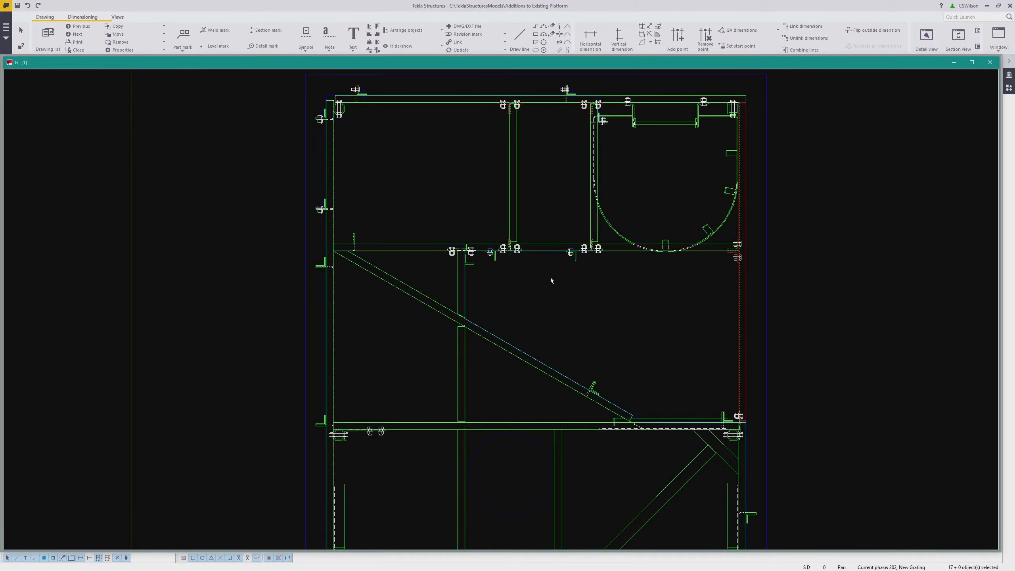
Select the vertical parts along the lower bay's sides and hide them from the drawing view
scroll(594, 383, "down", 5)
left_click(729, 439)
left_click(614, 336, "ctrl")
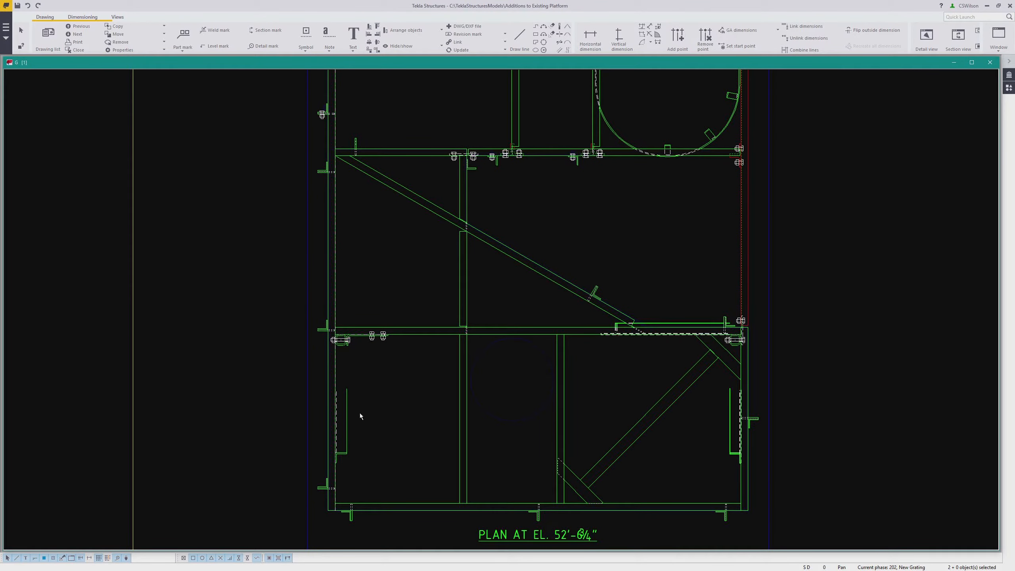
left_click(346, 414, "ctrl")
right_click(375, 412)
mouse_move(410, 491)
left_click(498, 488)
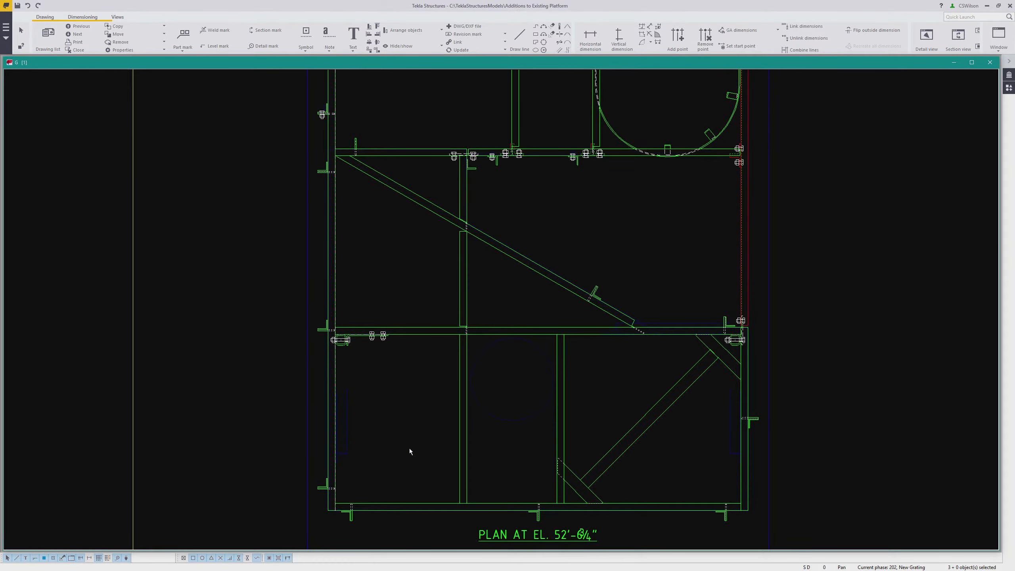
Select the small plates on the curved wall and hide them from the drawing view
middle_click_drag(584, 294, 554, 395)
scroll(676, 154, "up", 2)
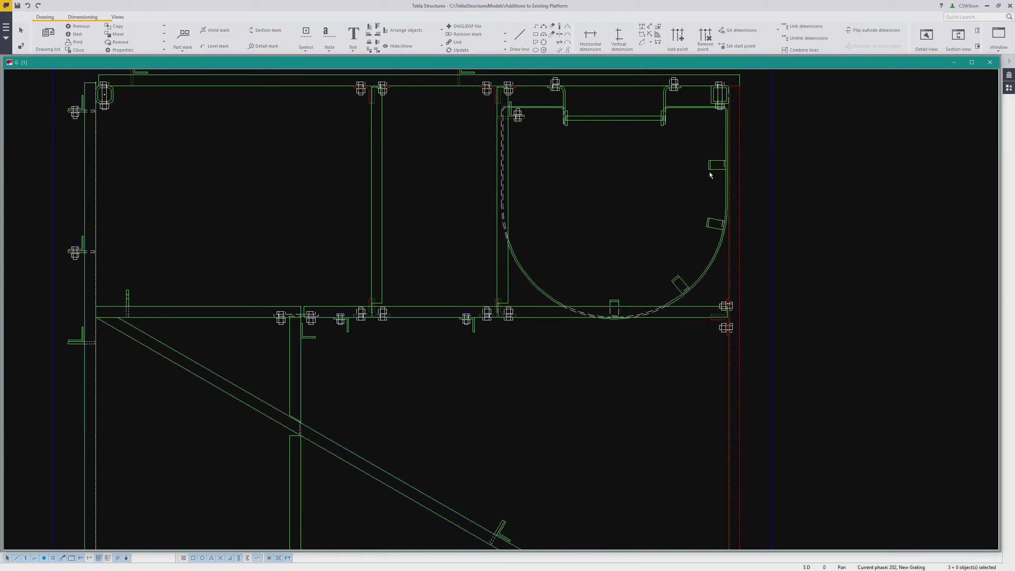
left_click(679, 279, "ctrl")
left_click(618, 303, "ctrl")
right_click(635, 252)
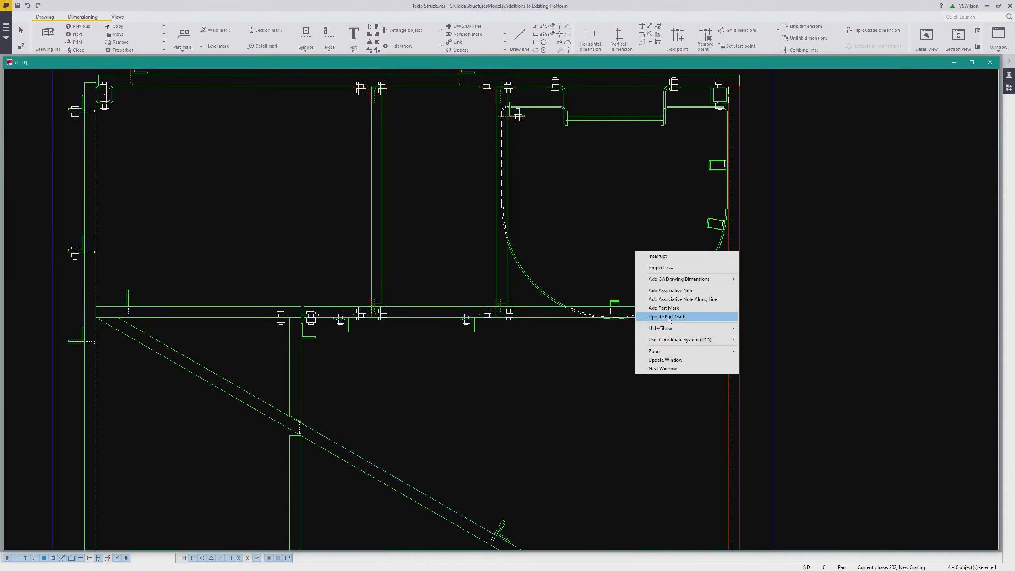
mouse_move(669, 328)
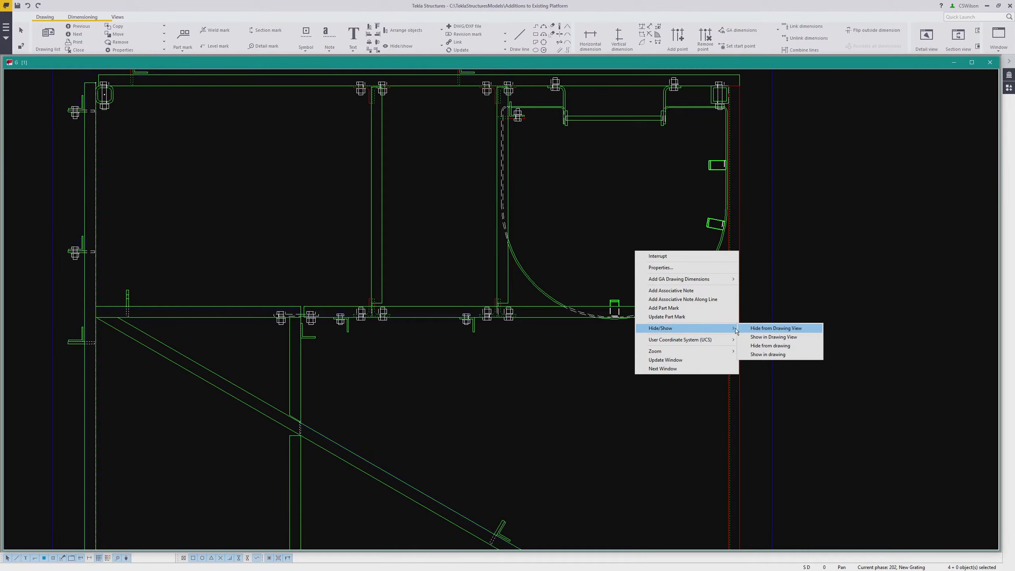
left_click(756, 328)
Turn on detailed object level settings for the plan view, load the PLATFORM_PLAN settings, and apply them
scroll(605, 233, "down", 3)
mouse_move(600, 215)
middle_mouse_down()
mouse_move(629, 197)
mouse_move(634, 215)
middle_mouse_up()
mouse_move(625, 267)
middle_mouse_down()
mouse_move(648, 210)
mouse_move(648, 263)
mouse_move(665, 259)
middle_mouse_up()
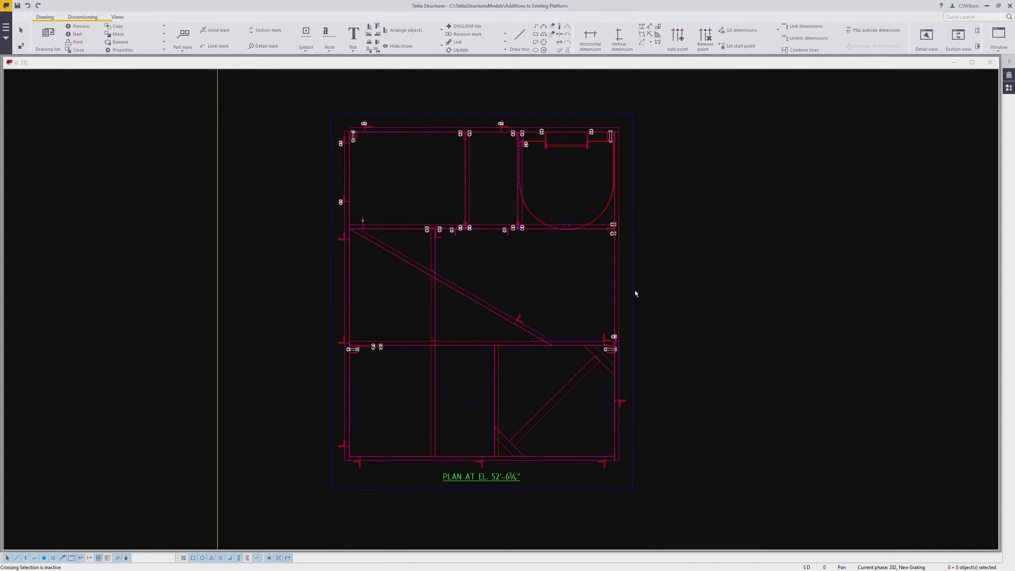
middle_click_drag(630, 285, 523, 279)
double_click(523, 275)
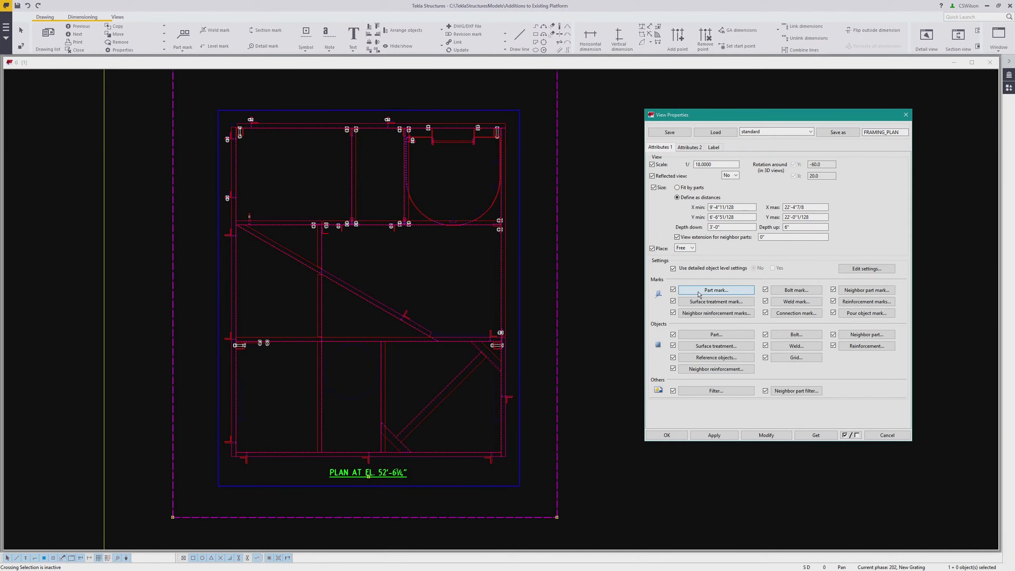
left_click(856, 269)
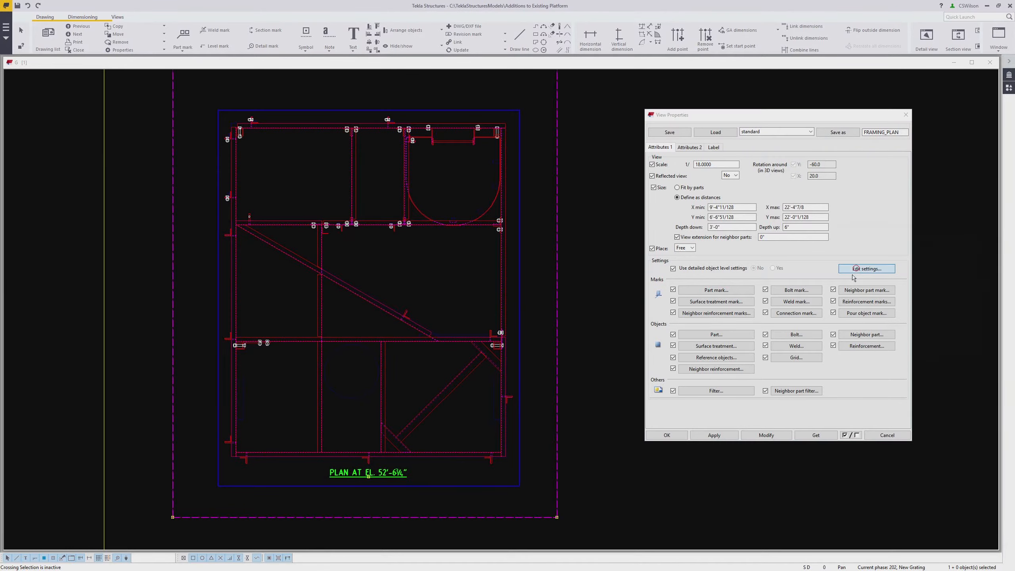
left_click(815, 239)
left_click(797, 267)
left_click(740, 239)
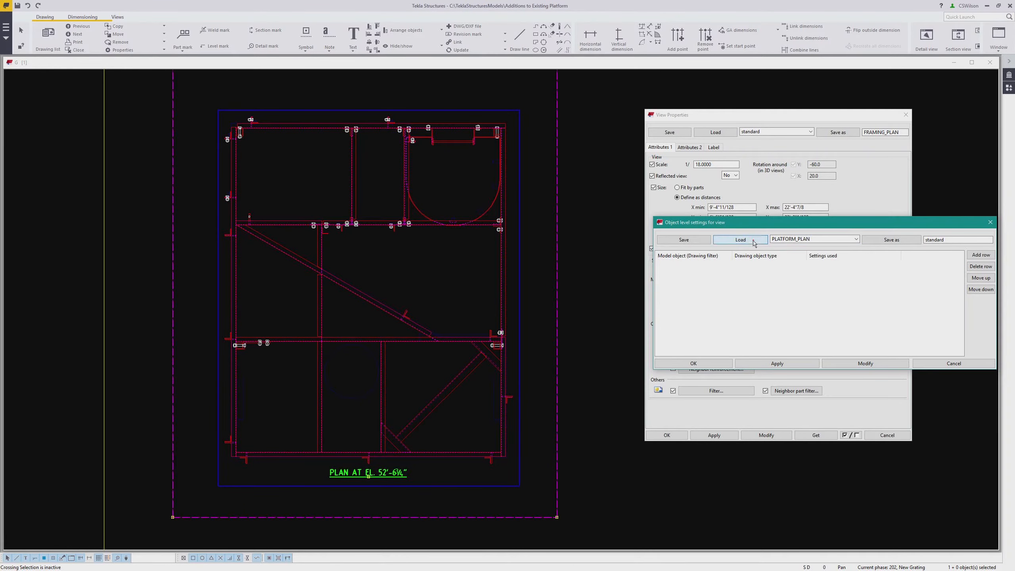
left_click(854, 364)
left_click(718, 365)
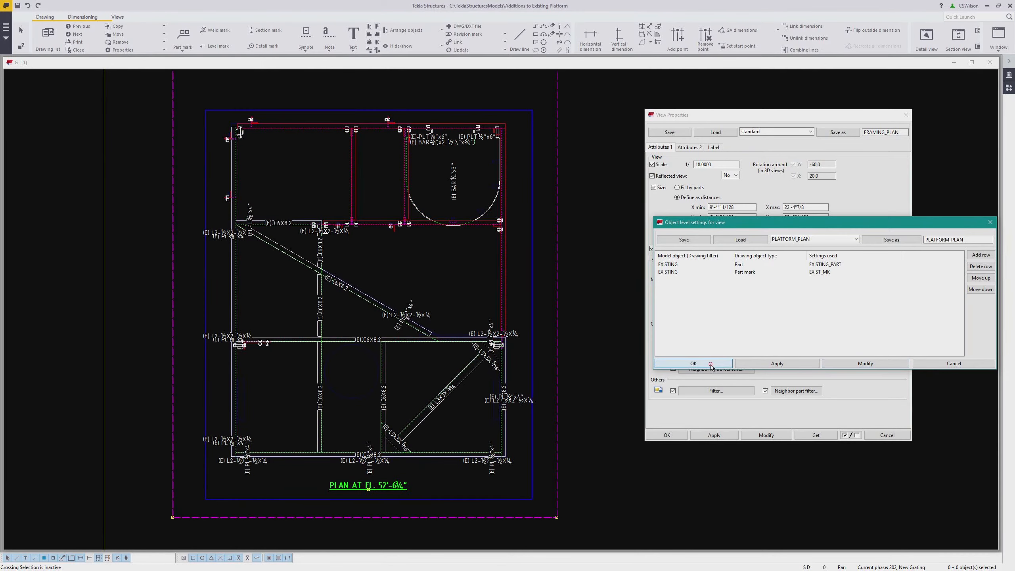
left_click(666, 435)
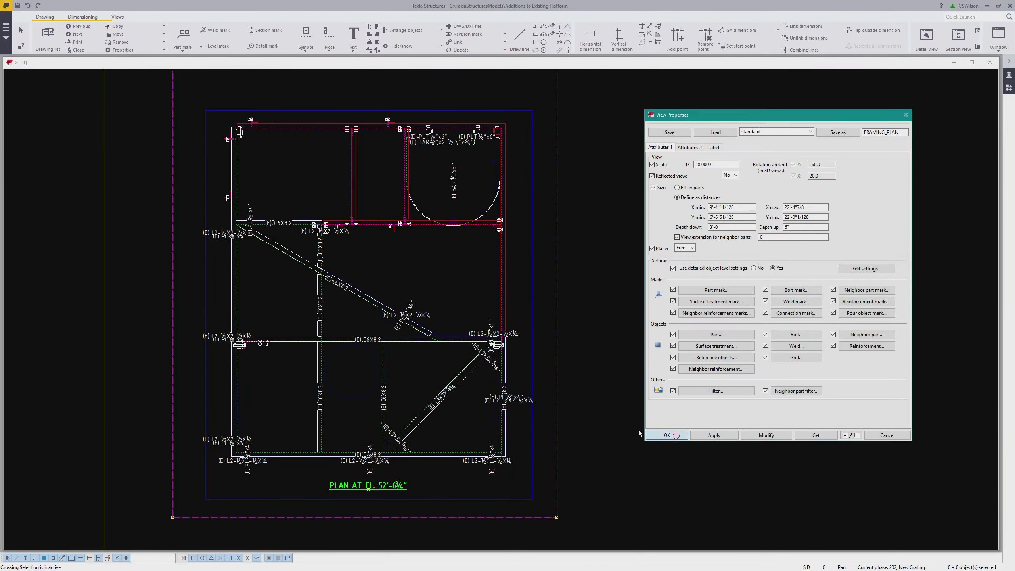
Select all contents of the plan view and delete the generated part marks
middle_click_drag(435, 331, 571, 281)
scroll(559, 280, "down", 2)
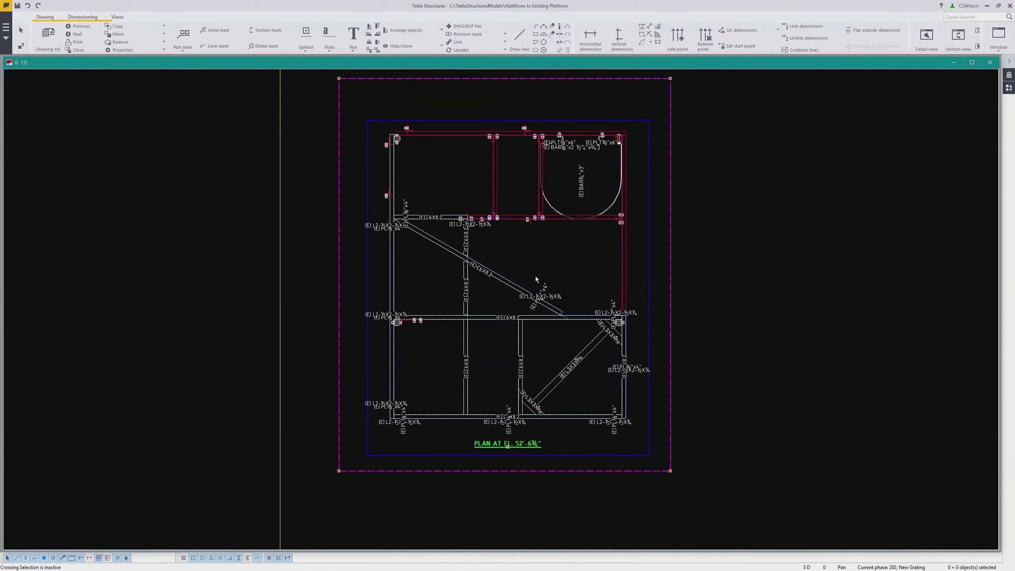
mouse_move(347, 106)
left_mouse_down()
mouse_move(640, 371)
mouse_move(657, 455)
mouse_move(656, 445)
left_mouse_up()
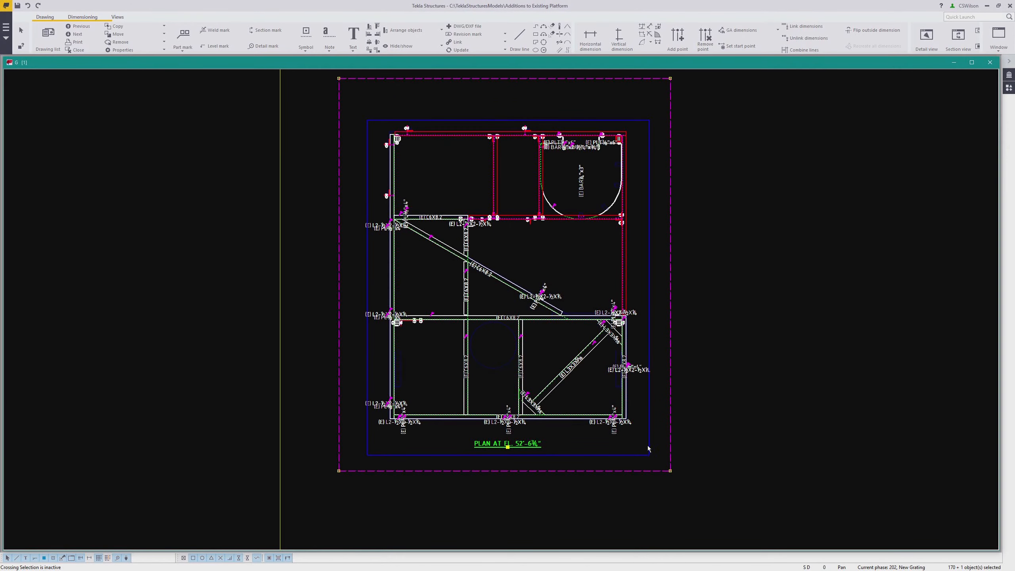
left_click(648, 446, "ctrl")
key("Delete")
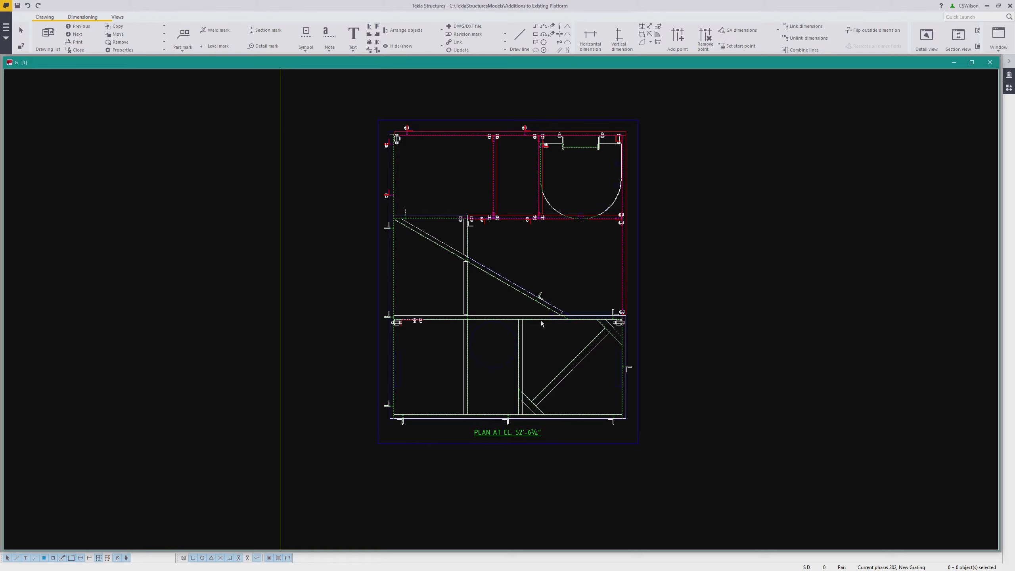
Toggle the drawing background between dark and light to review the cleaned-up plan
scroll(542, 245, "up", 2)
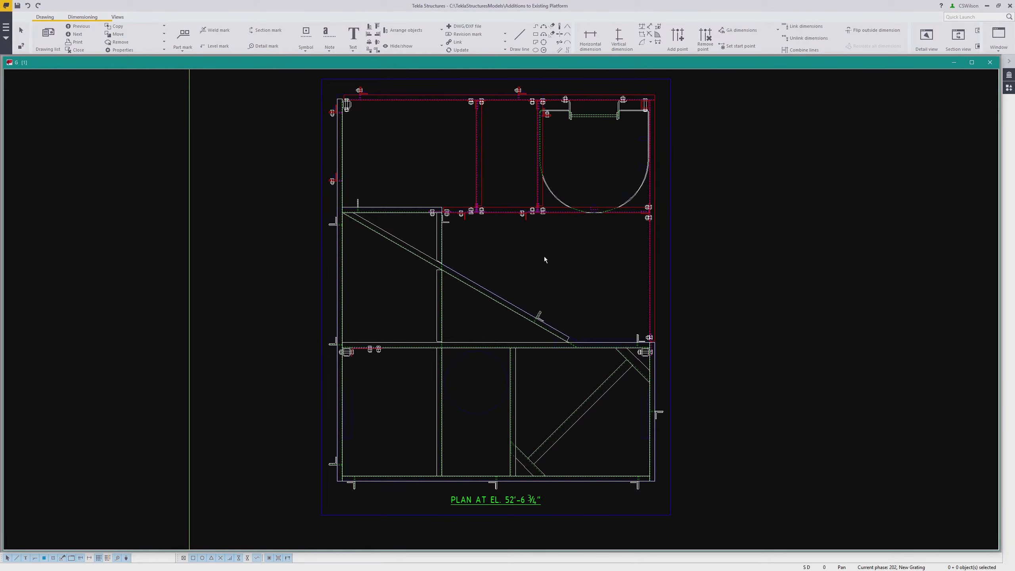
key("b")
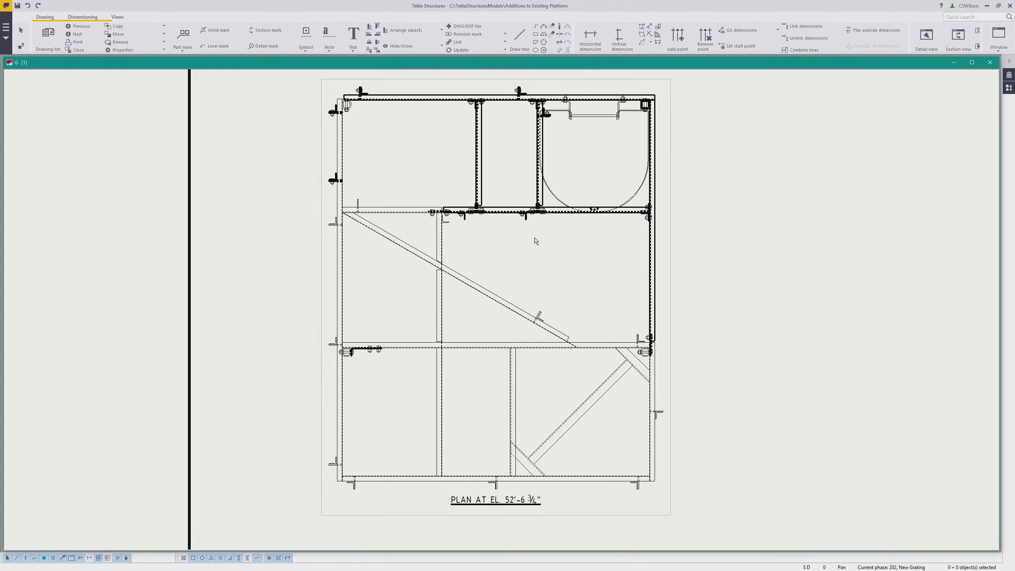
key("b")
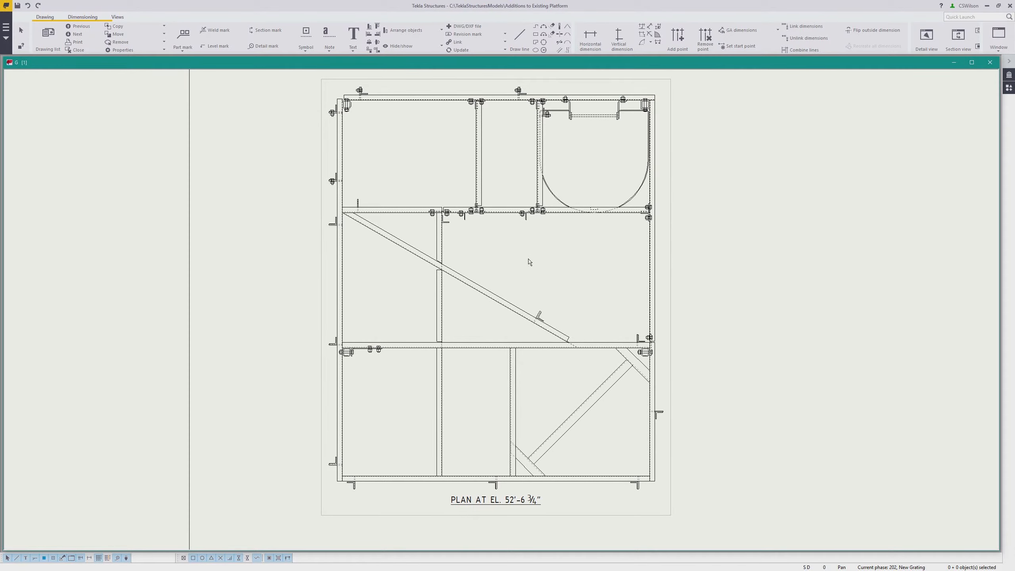
key("b")
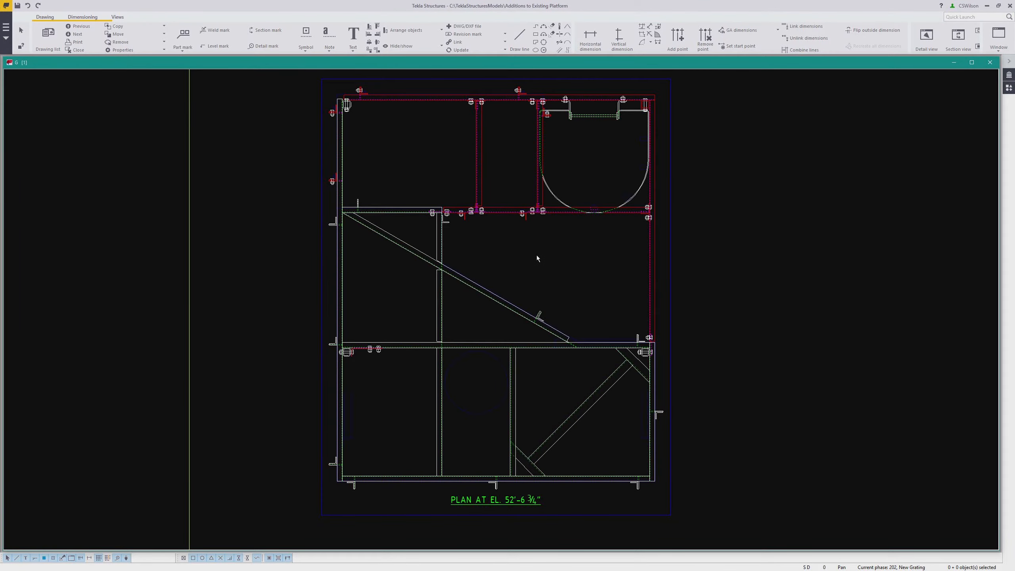
key("b")
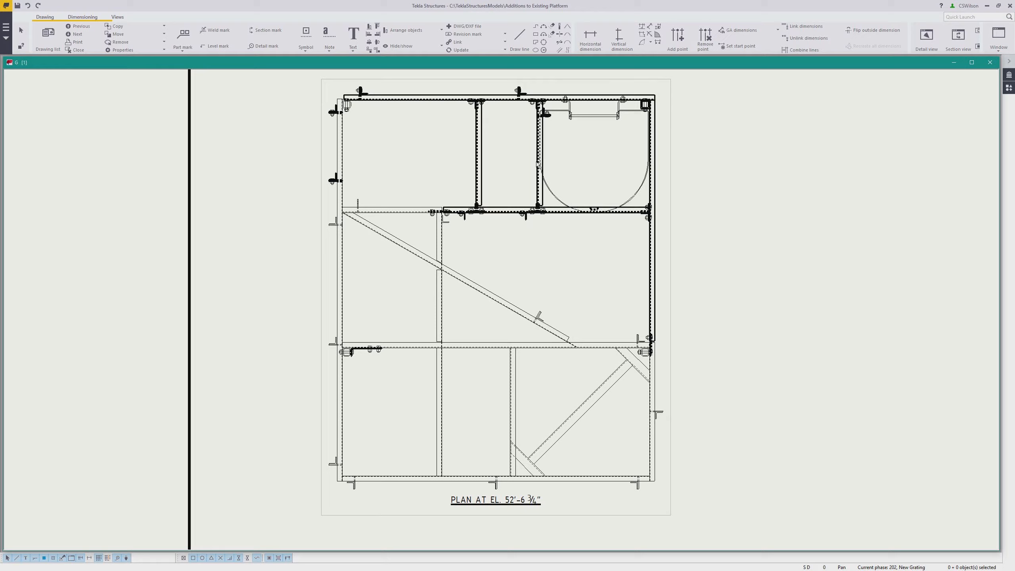
Switch the drawing background back to the dark display
key("b")
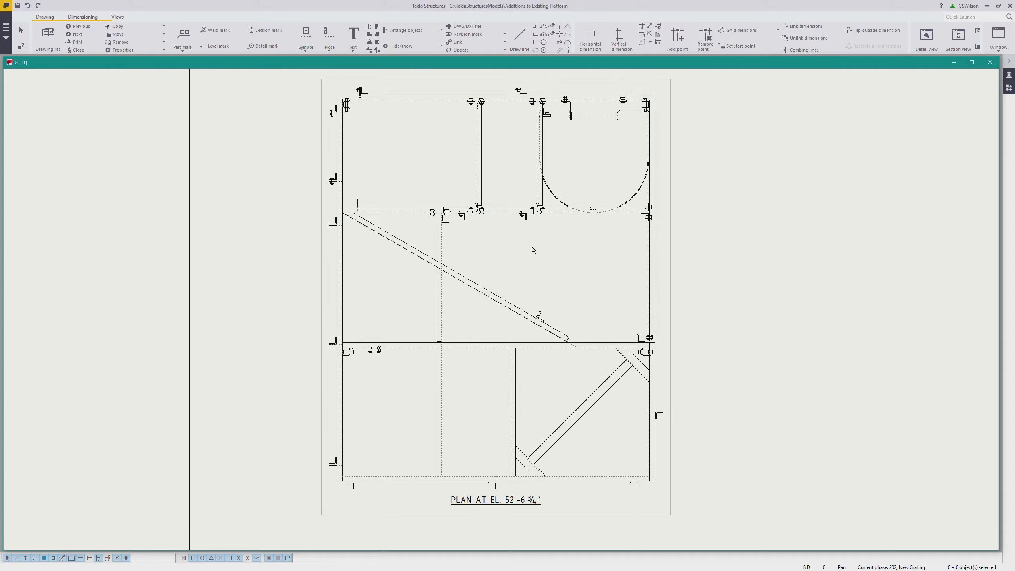
key("b")
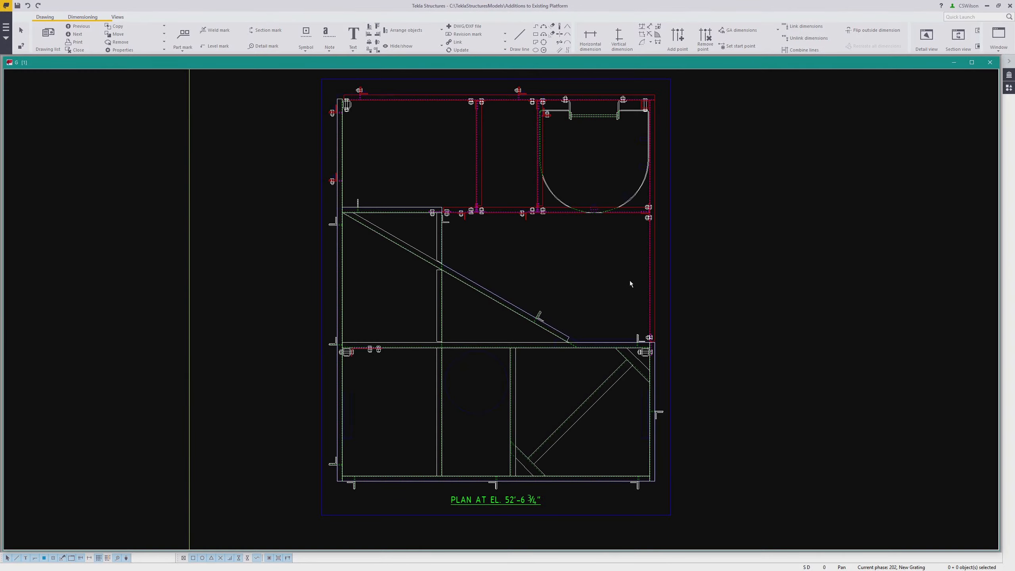
middle_click_drag(656, 255, 523, 249)
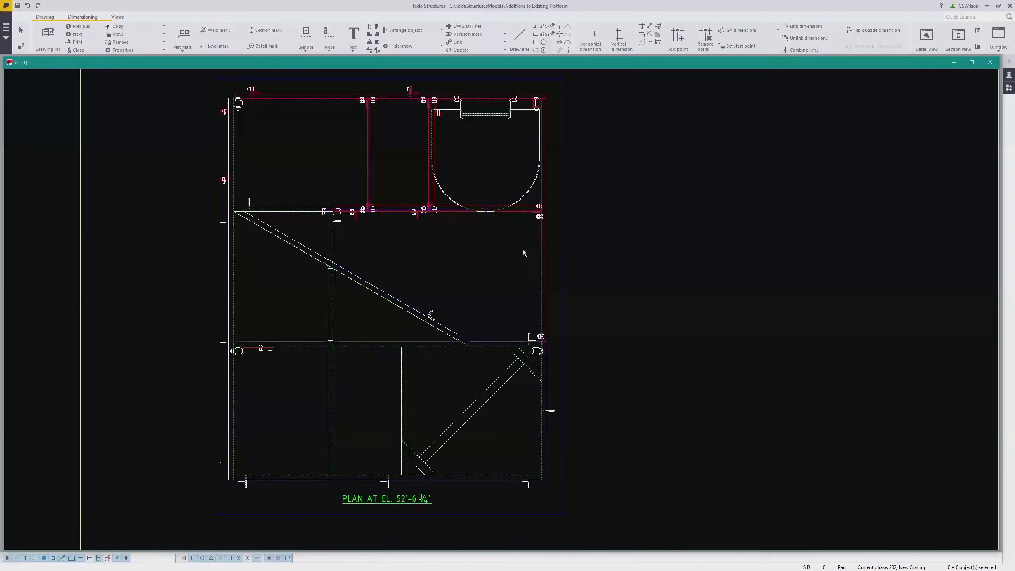
Open the plan view's filter settings and start a new filter with a row for the Part category
left_click(560, 246)
double_click(560, 247)
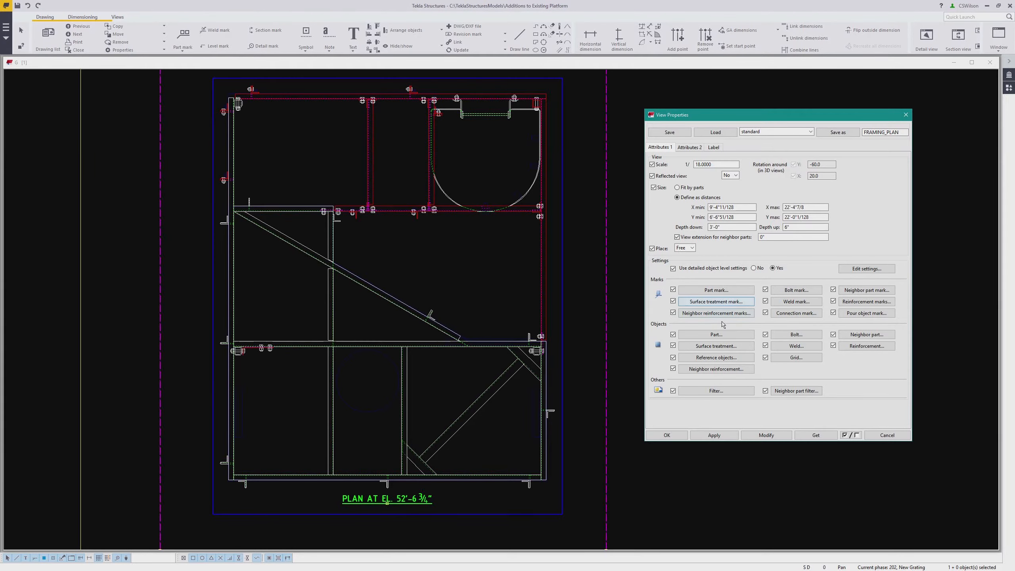
left_click(733, 396)
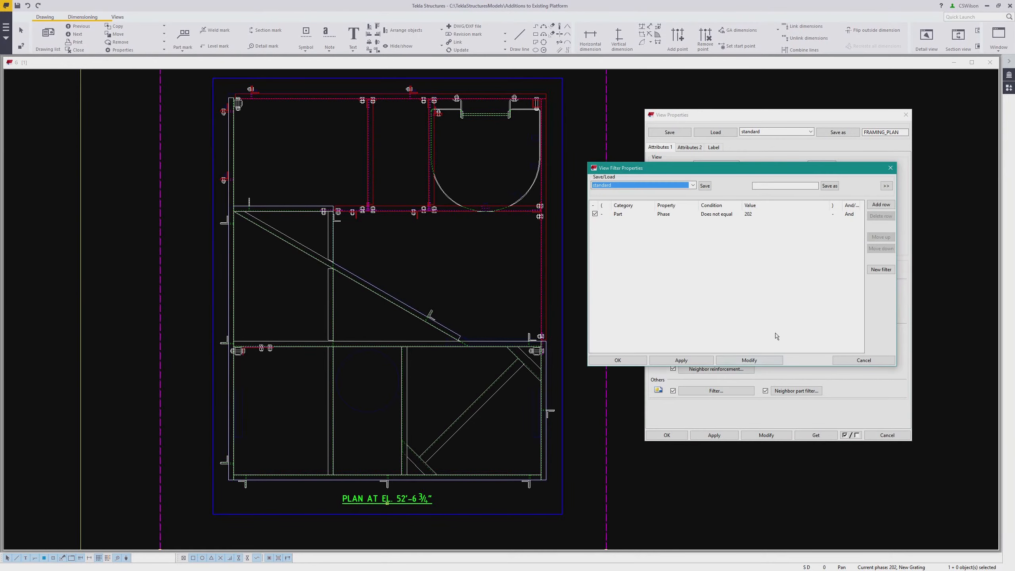
left_click(880, 270)
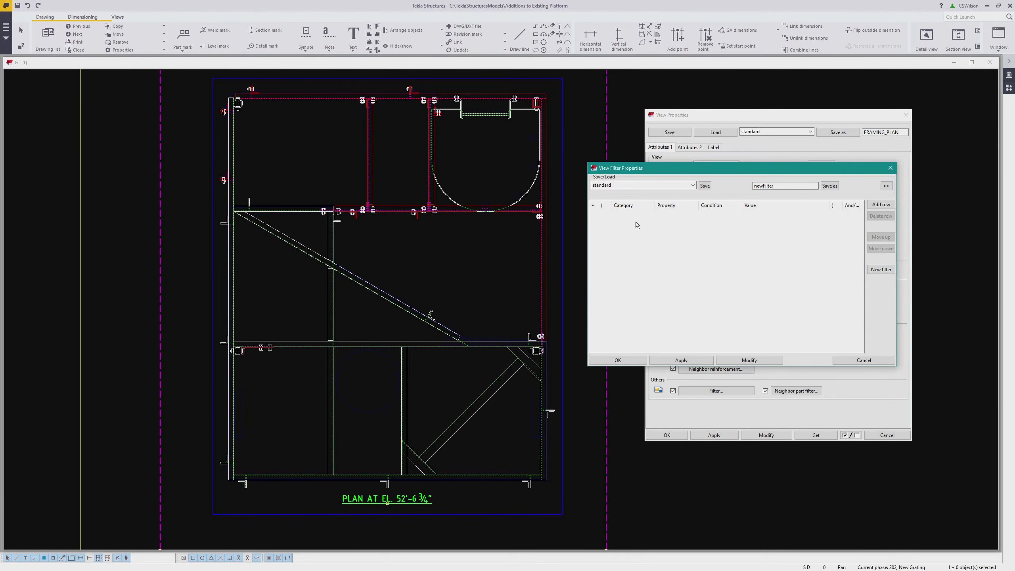
left_click(653, 187)
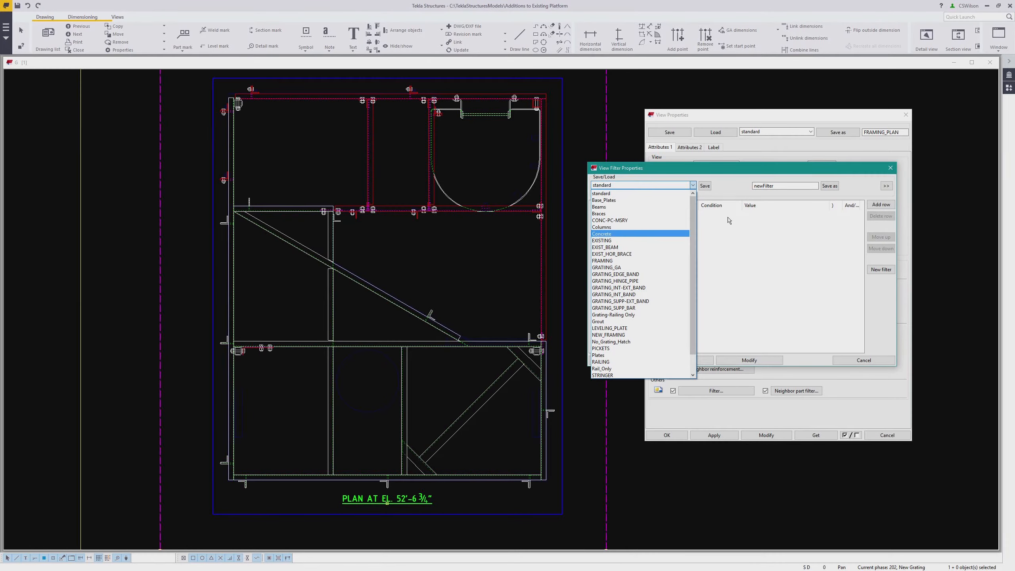
left_click(729, 236)
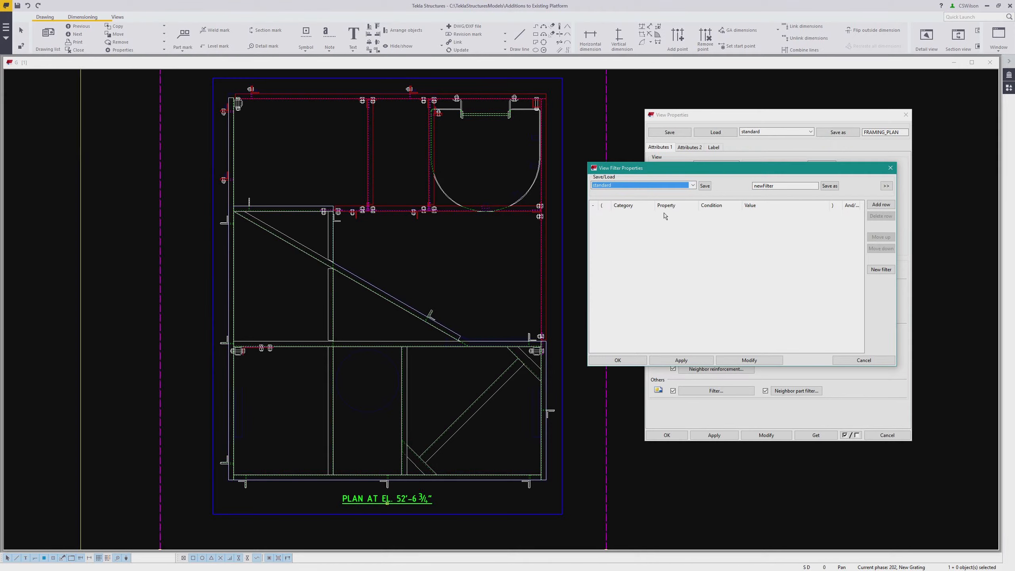
left_click(877, 204)
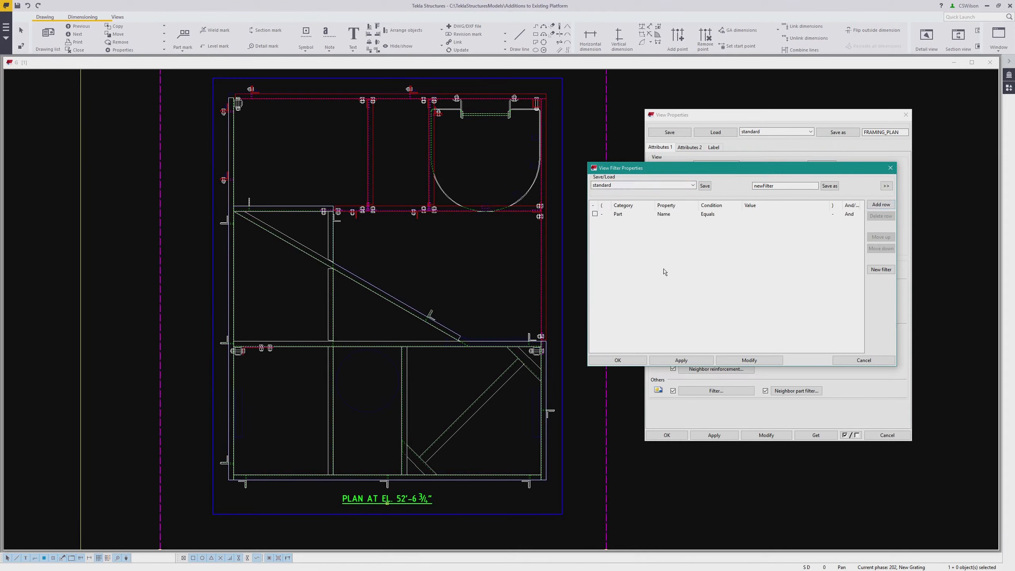
left_click(627, 216)
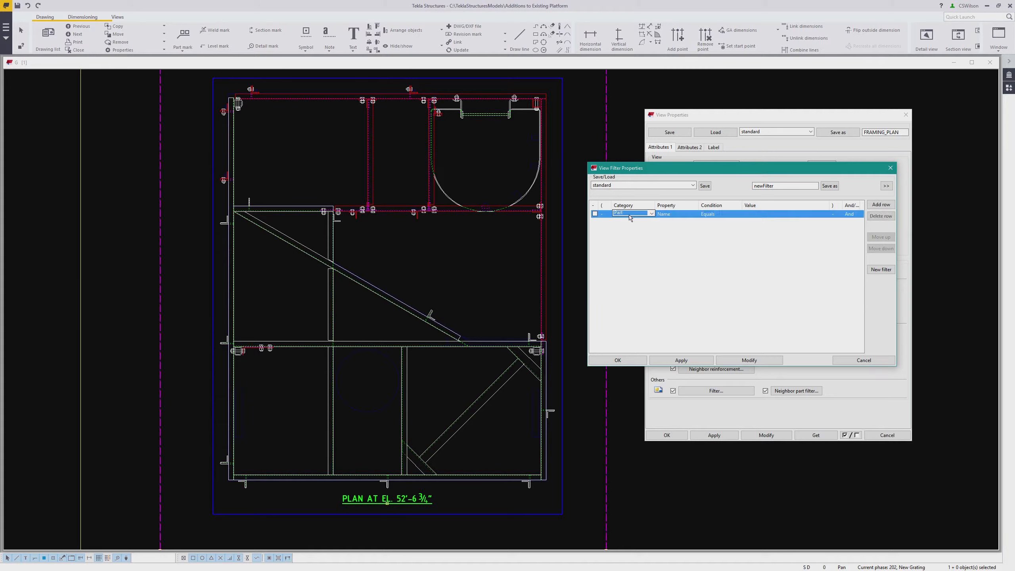
left_click(629, 217)
left_click(623, 222)
Set the filter row to Phase Equals 200
left_click(671, 216)
left_click(671, 215)
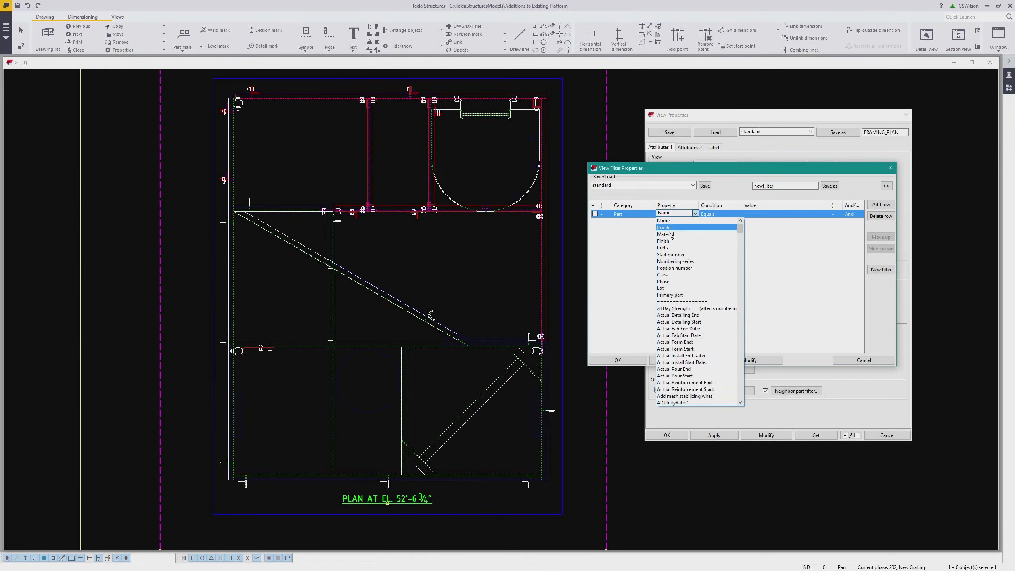
left_click(673, 281)
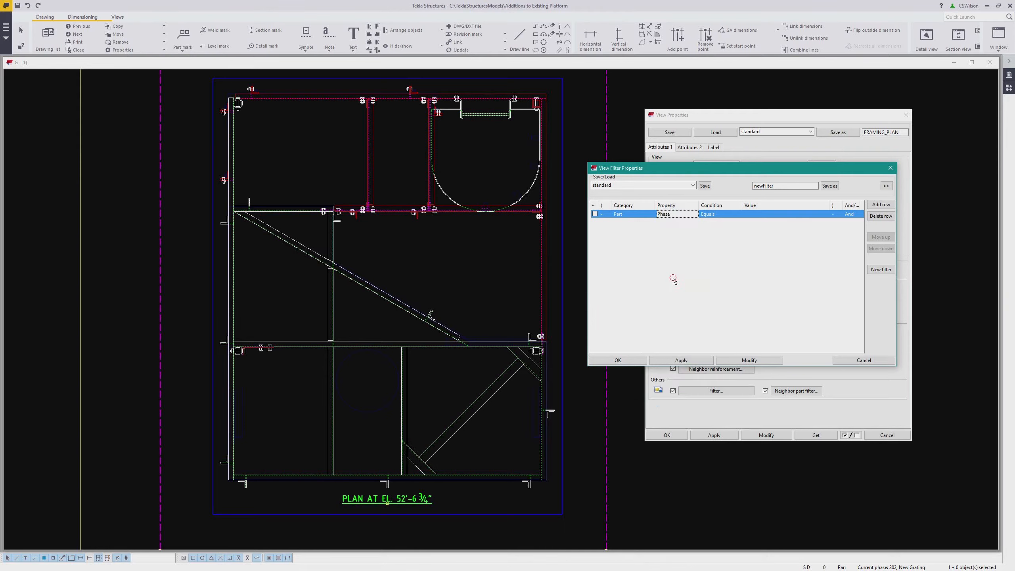
left_click(718, 214)
left_click(716, 224)
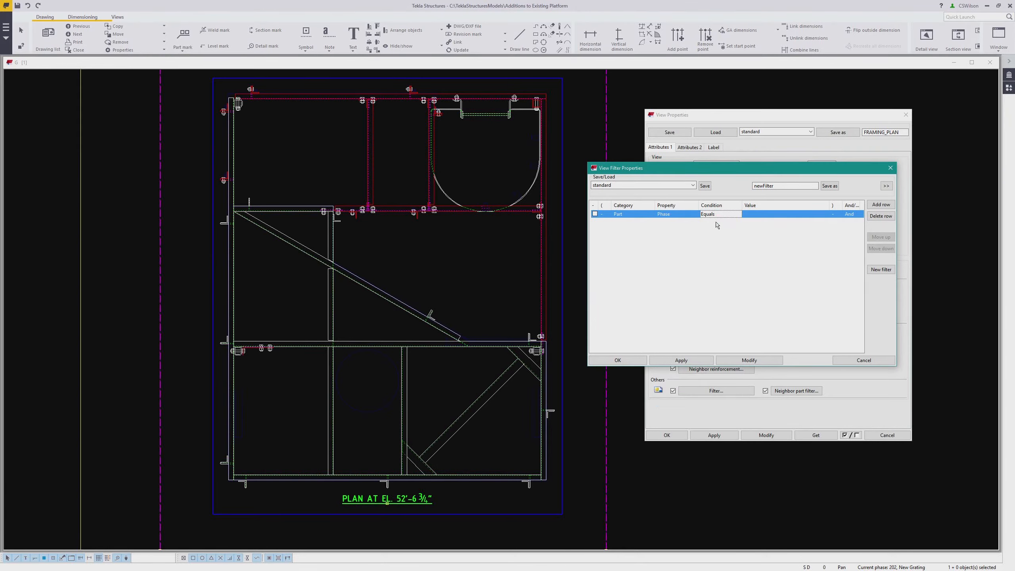
left_click(761, 215)
type("200")
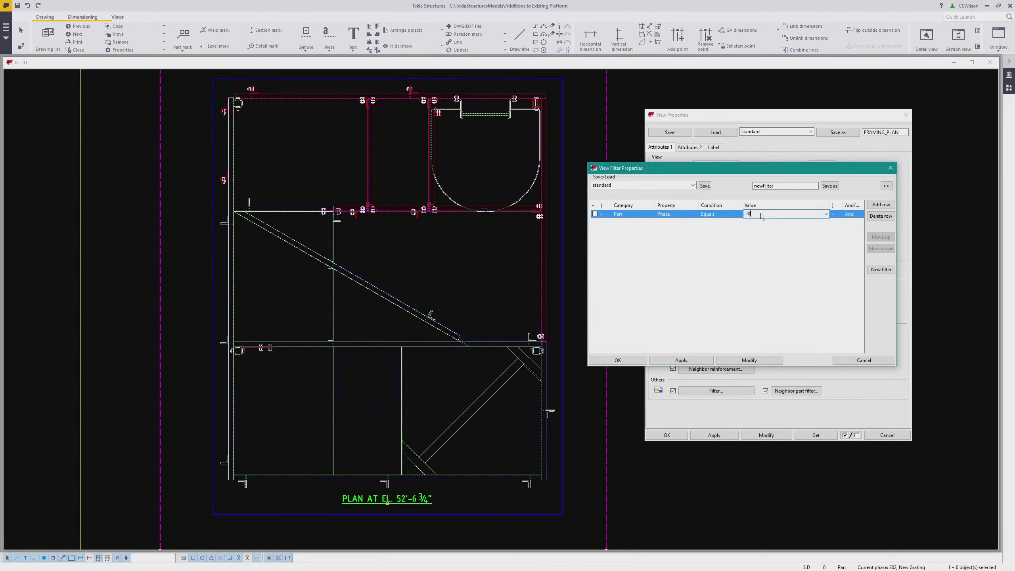
left_click(769, 251)
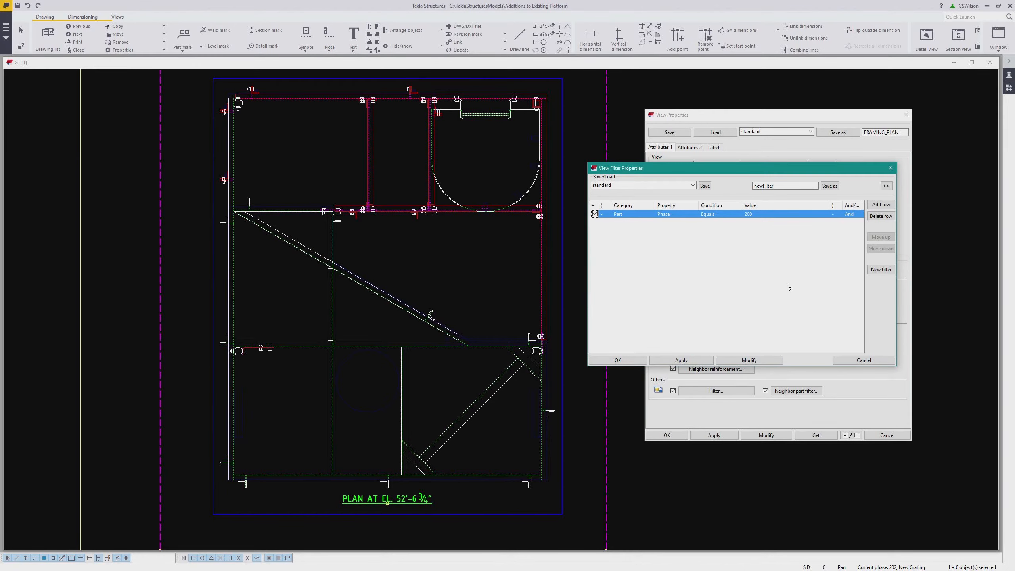
Save the filter as NEW_FRAMING and close the filter dialog
double_click(785, 189)
type("NEW_FRAMING")
left_click(830, 186)
left_click(856, 359)
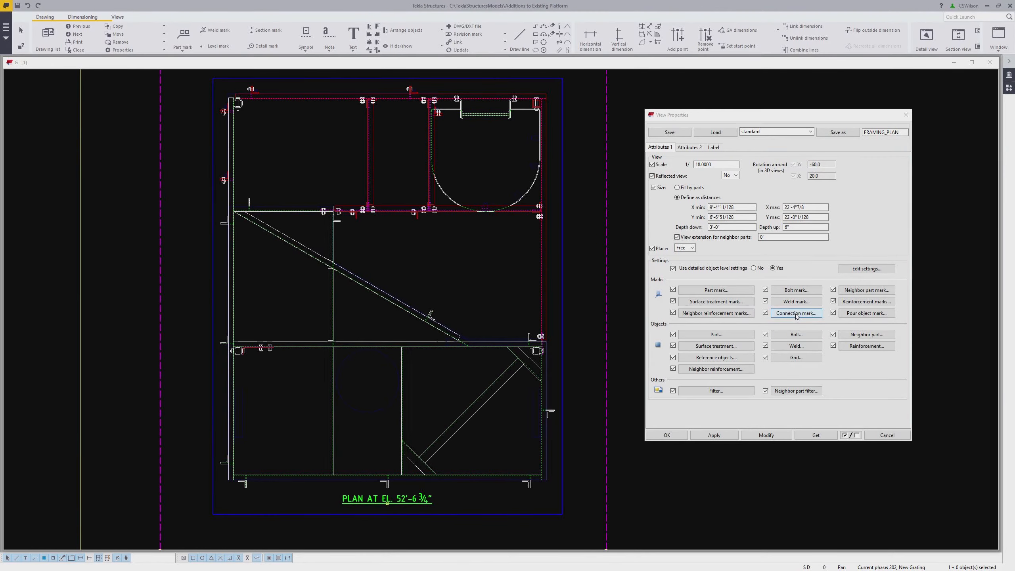
Open the view's part settings and load the CSWD_Standard part settings
left_click(733, 335)
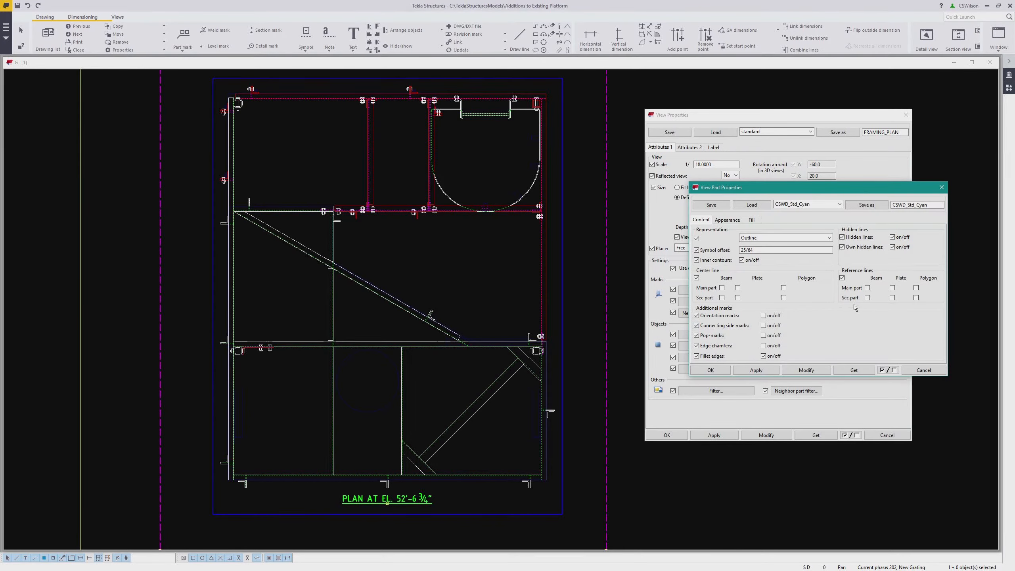
left_click(801, 208)
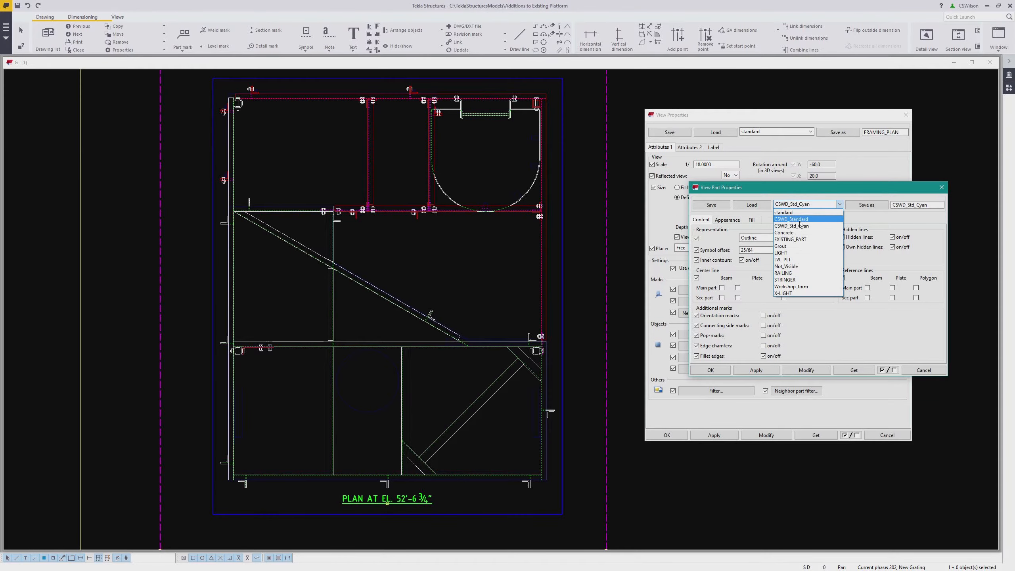
left_click(799, 223)
left_click(752, 207)
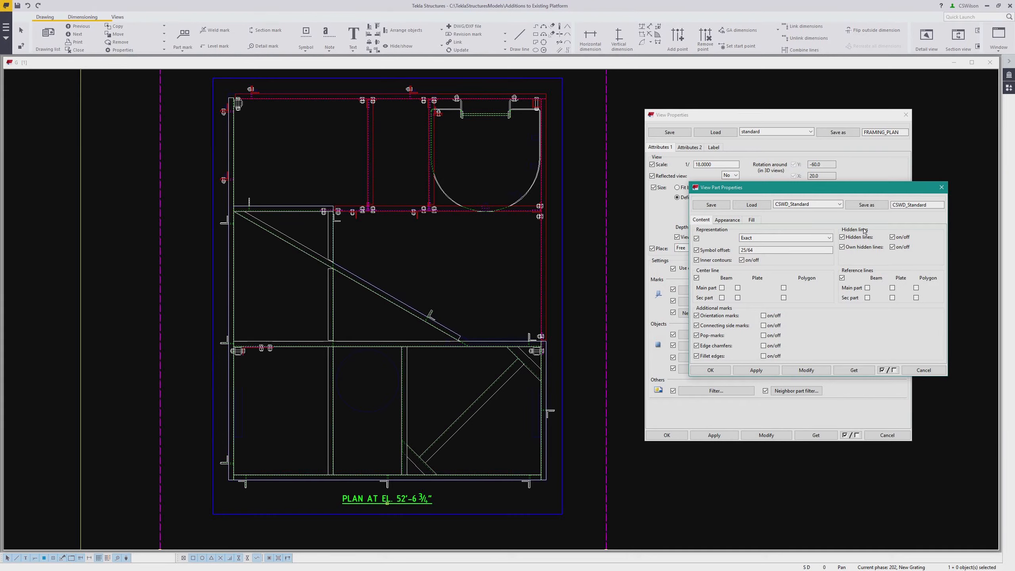
Save the part settings as NEW_FRM_PTMK and close the part settings dialog
double_click(926, 204)
type("NEW_FRM_PTMK")
left_click(870, 207)
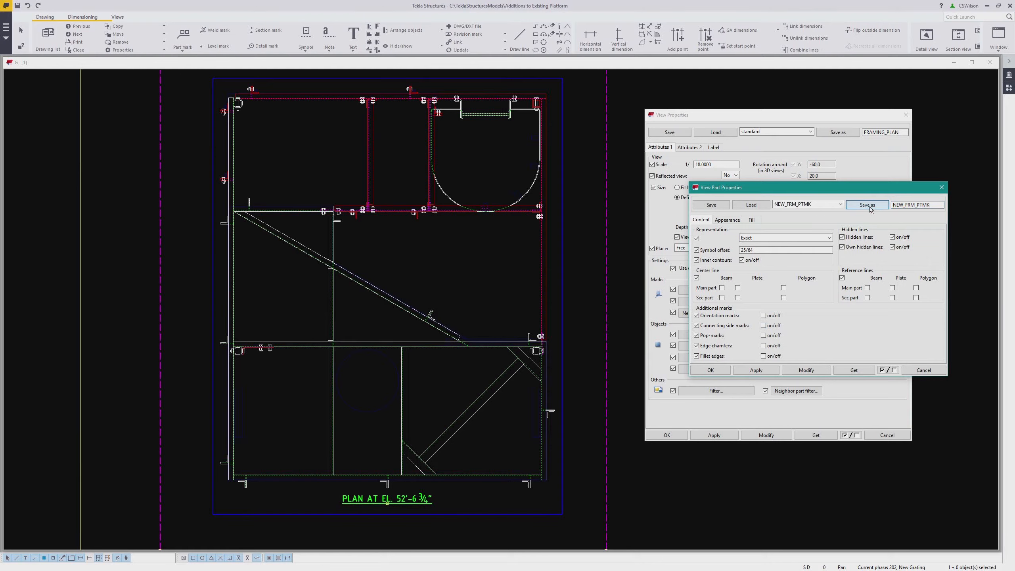
left_click(923, 370)
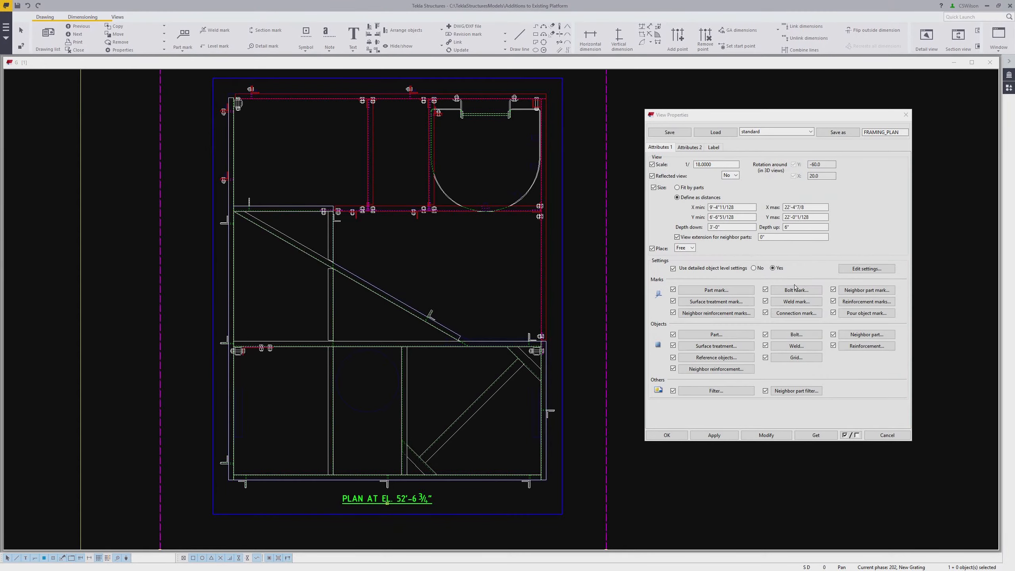
Open the object level settings and add a row for the NEW_FRAMING filter
left_click(869, 270)
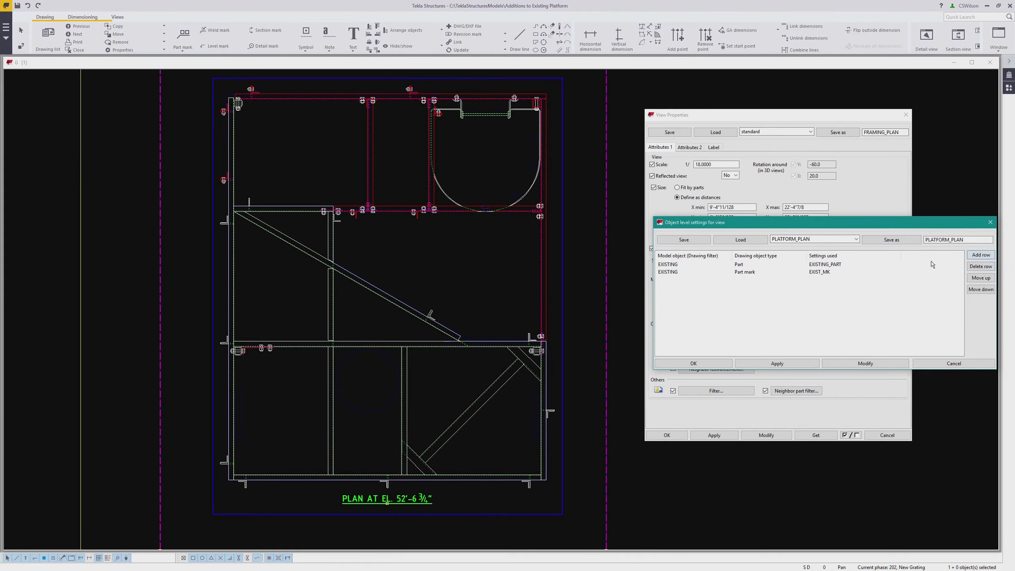
left_click(982, 257)
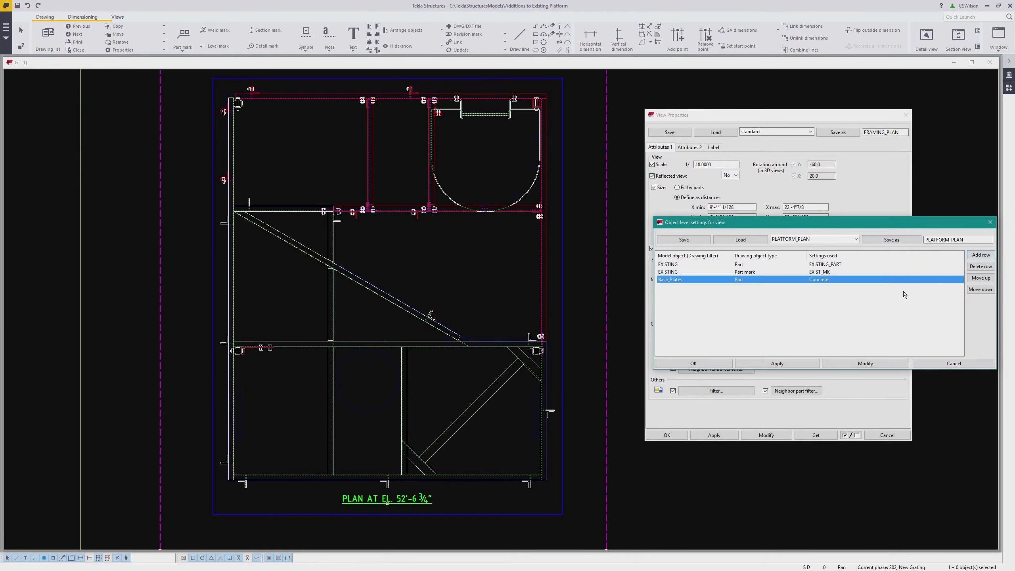
left_click(675, 282)
left_click(675, 283)
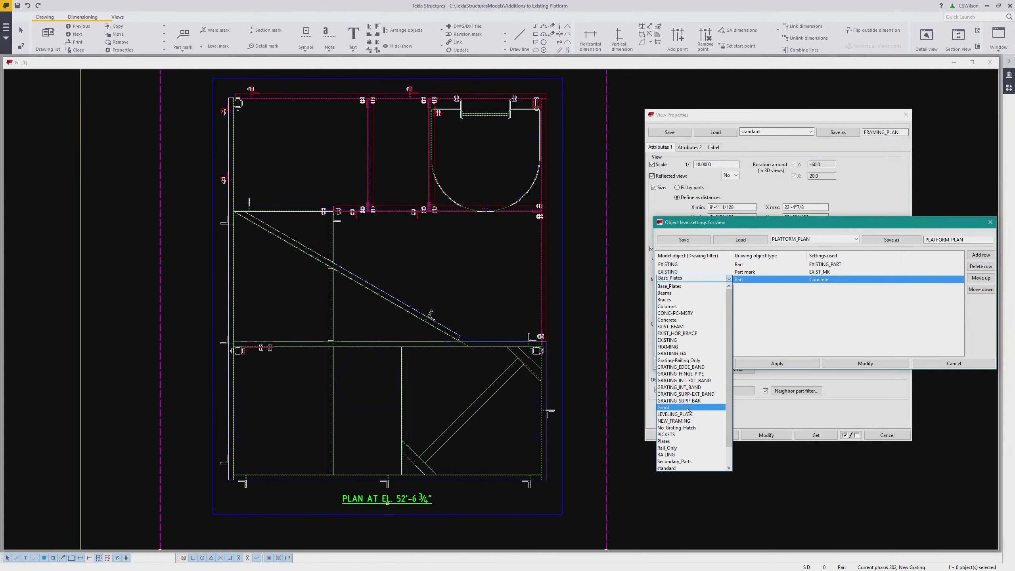
left_click(683, 420)
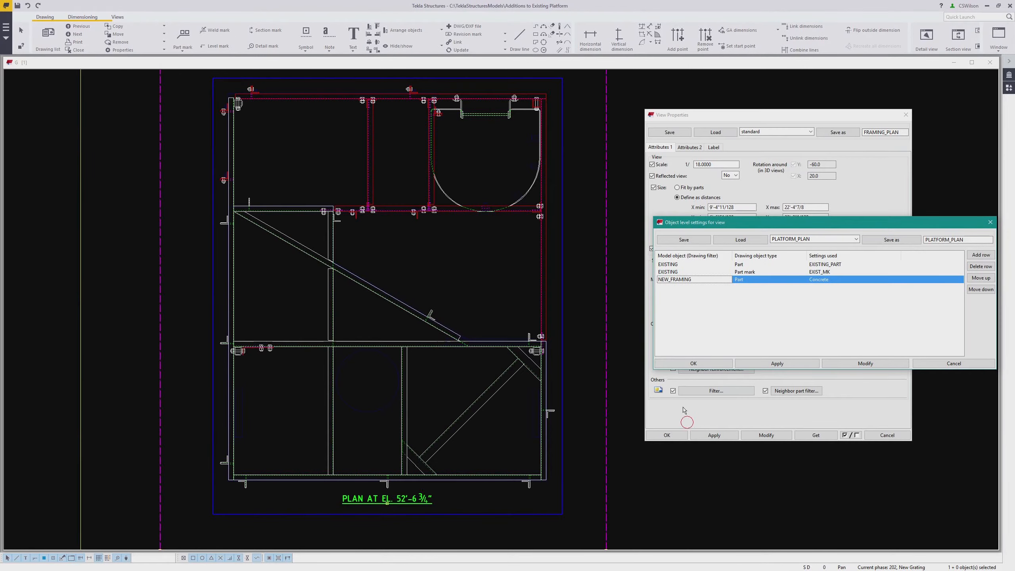
Set the NEW_FRAMING row to Part objects using NEW_FRM_PTMK settings, modify the view, and close the dialogs
left_click(771, 280)
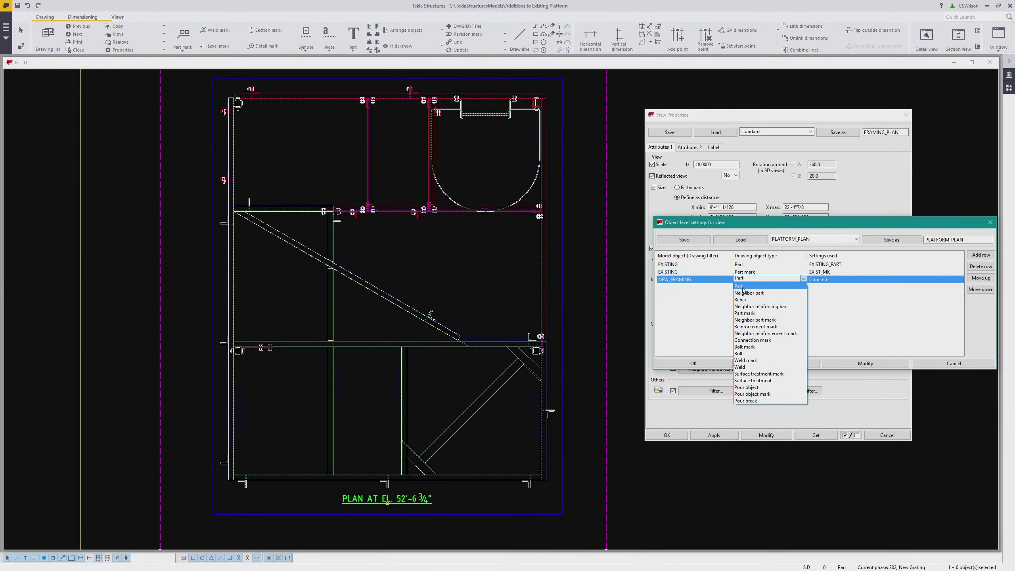
left_click(742, 287)
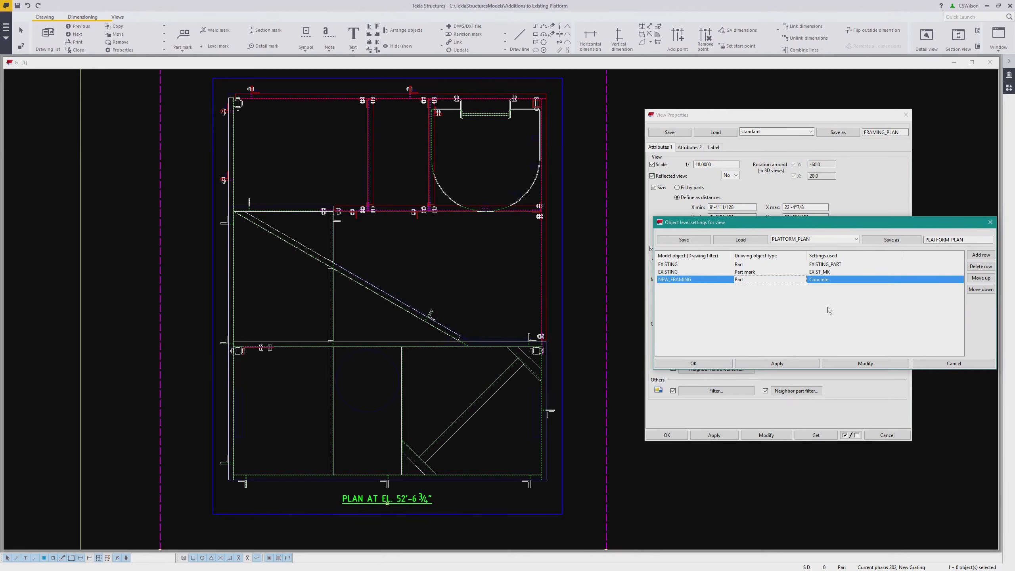
left_click(834, 279)
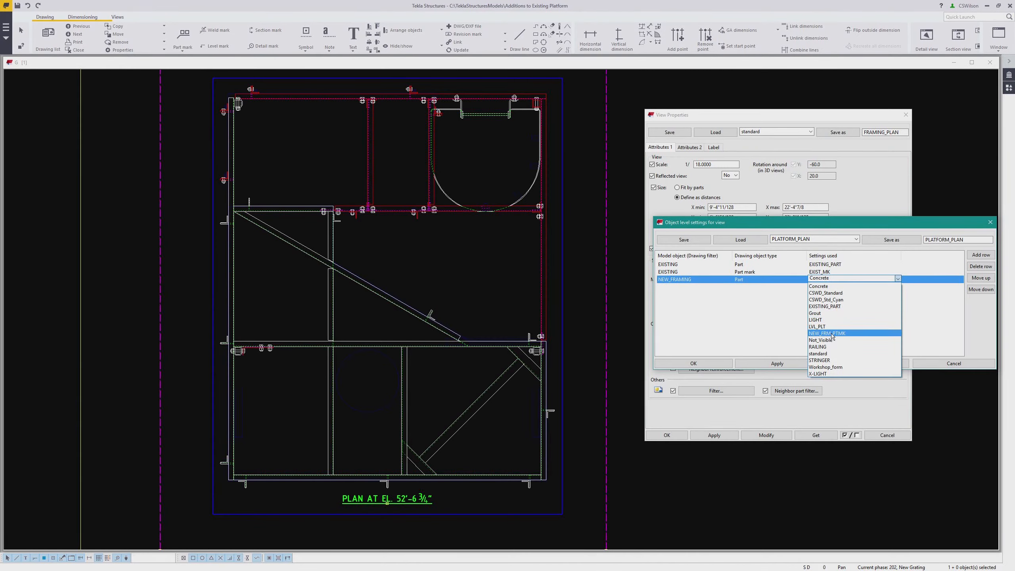
left_click(827, 335)
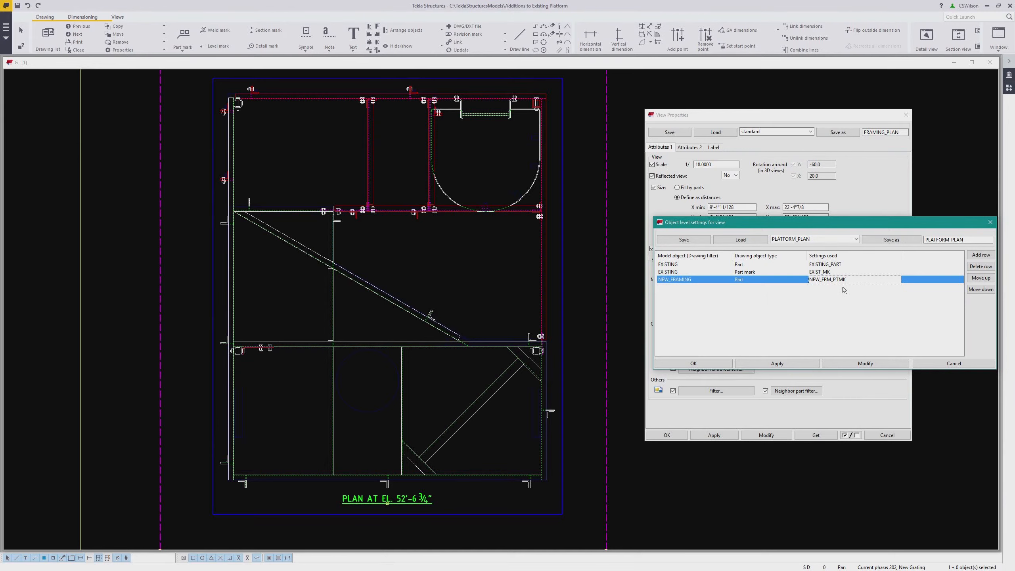
left_click(786, 364)
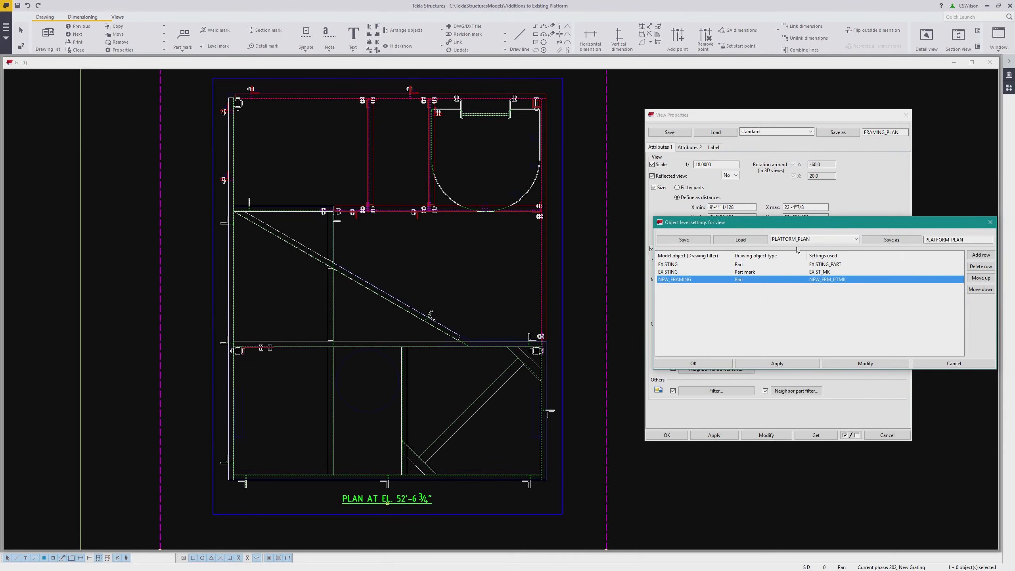
left_click(859, 363)
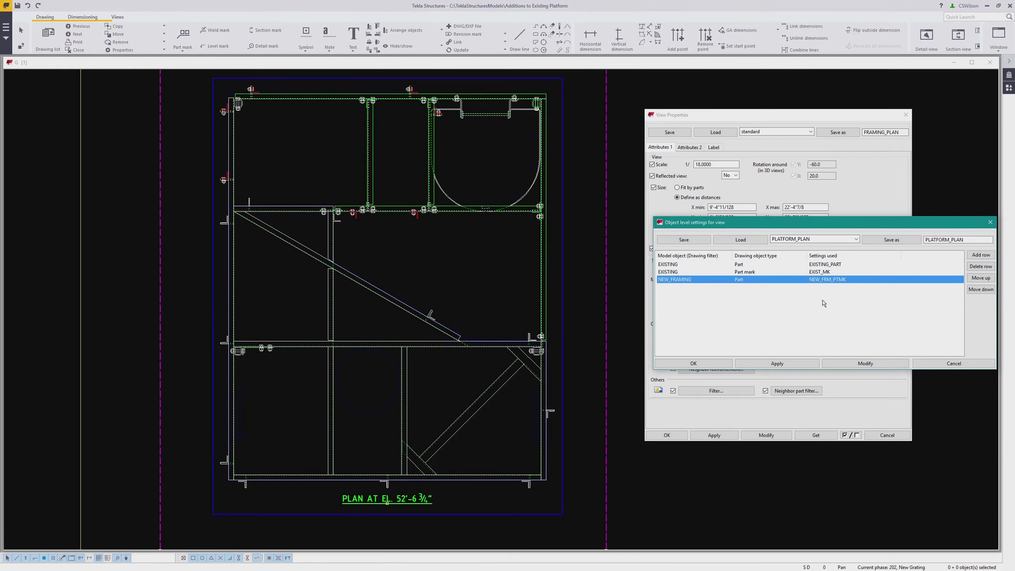
left_click(940, 362)
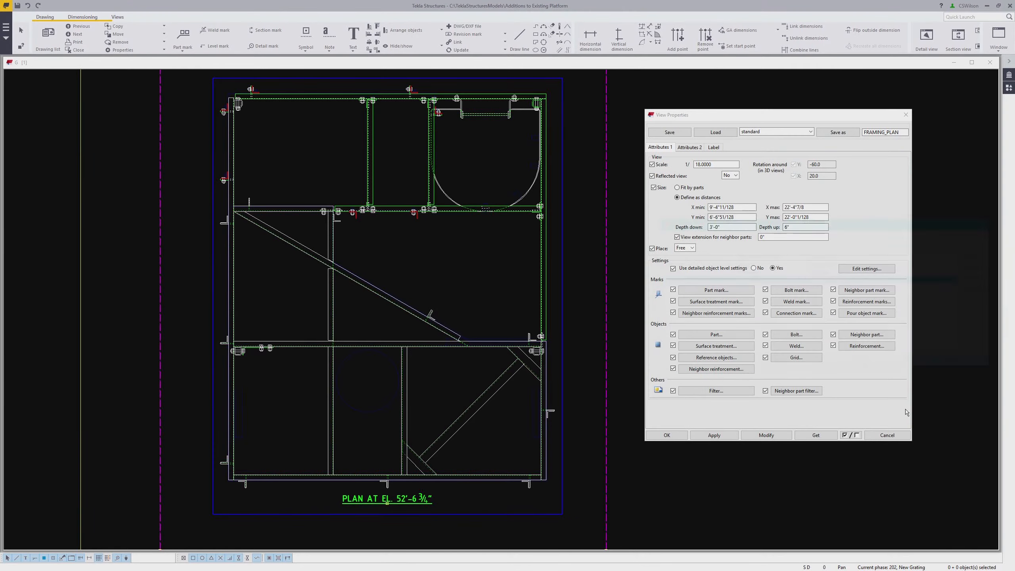
left_click(886, 435)
Add part marks to the selected existing framing members in the plan view
scroll(448, 245, "up", 4)
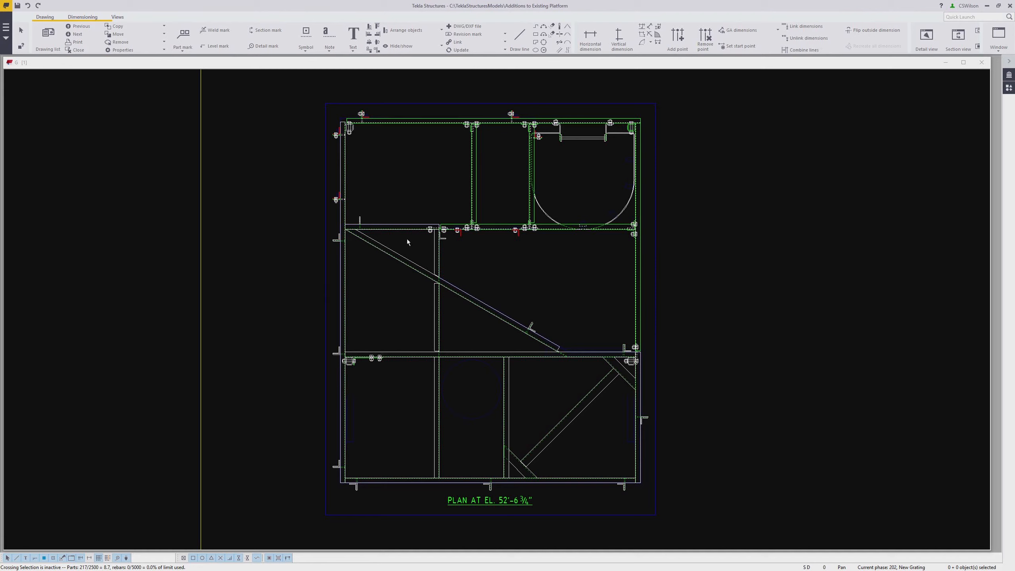
left_click(404, 226)
left_click(404, 261, "ctrl")
left_click(435, 303, "ctrl")
left_click(350, 310, "ctrl")
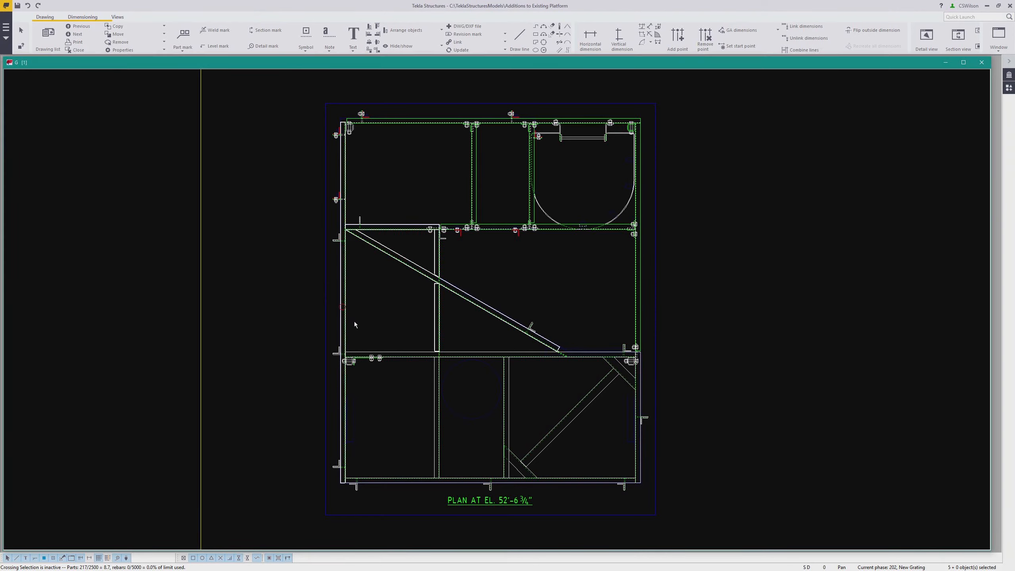
left_click(401, 356, "ctrl")
left_click(435, 398, "ctrl")
left_click(455, 481, "ctrl")
left_click(507, 426, "ctrl")
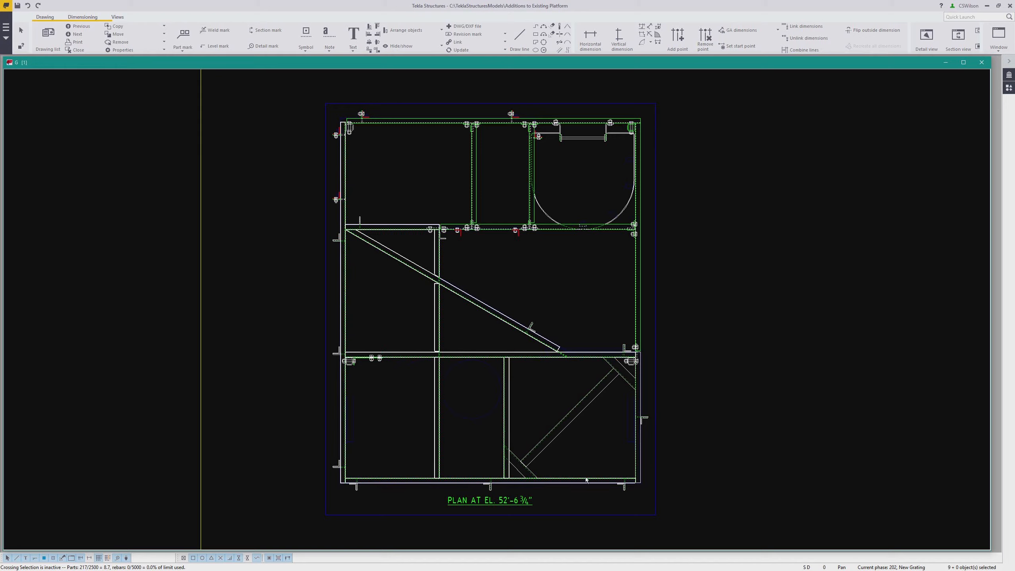
left_click(635, 457, "ctrl")
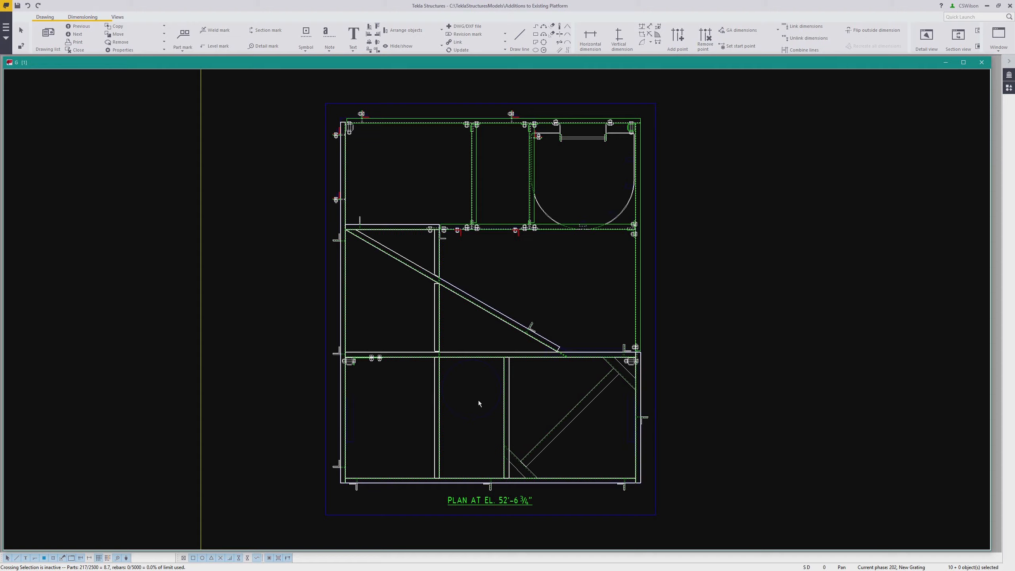
right_click(468, 380)
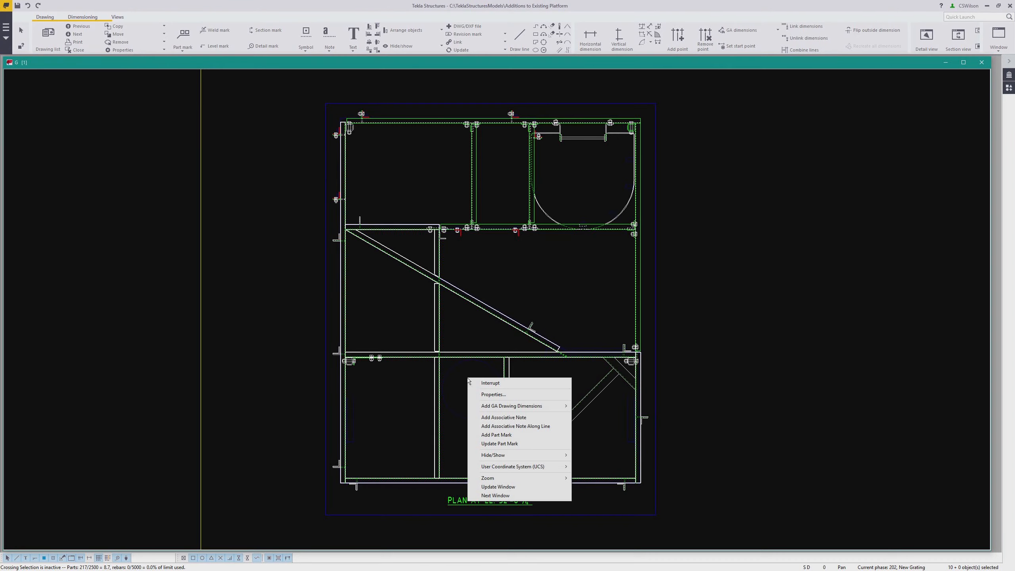
left_click(529, 434)
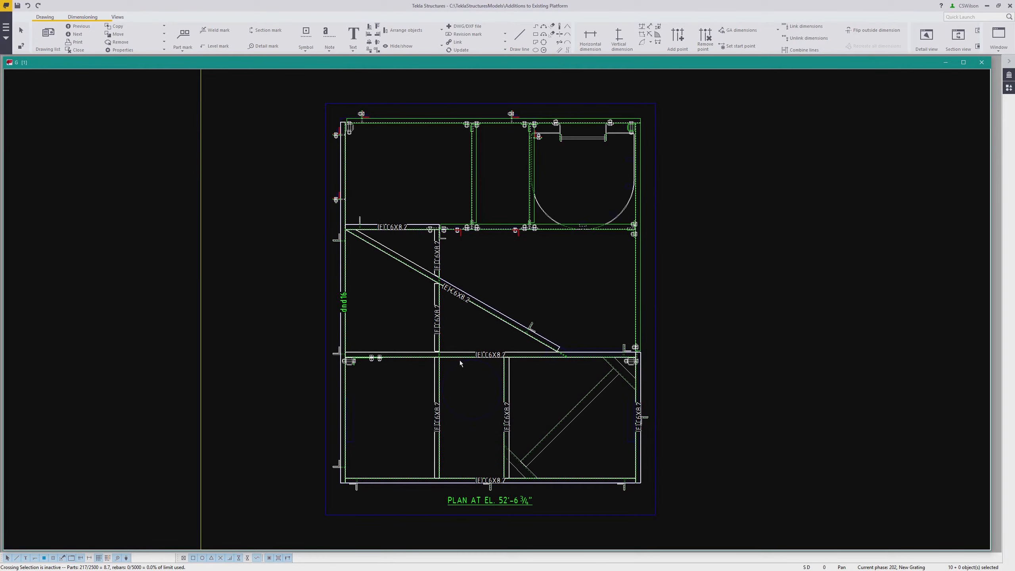
Move the diagonal member's part mark slightly off the member
left_click(455, 298)
left_click_drag(455, 298, 463, 313)
scroll(361, 313, "up", 3)
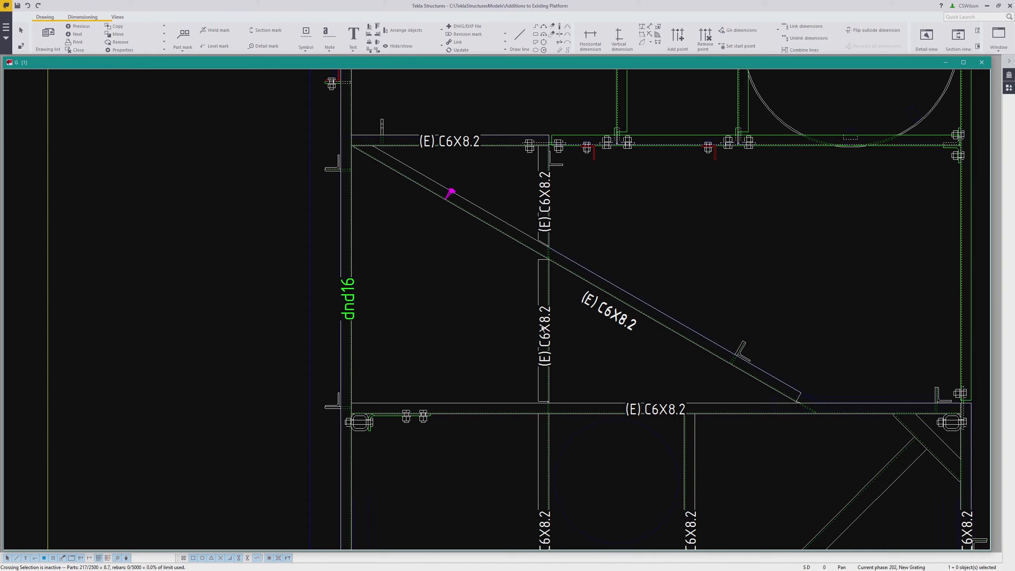
Apply the standard part mark properties to the left edge member's mark
left_click(349, 315)
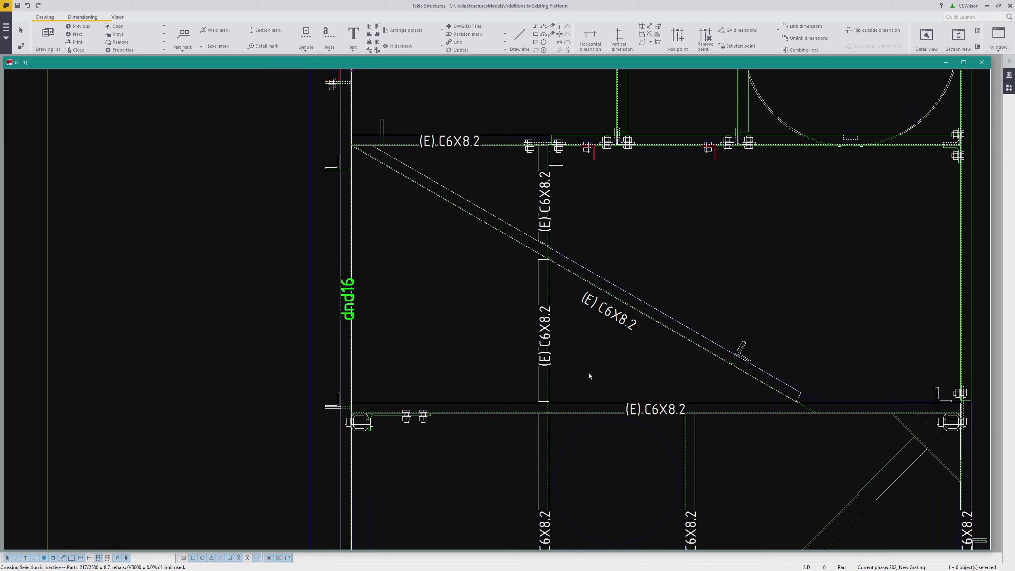
double_click(544, 346)
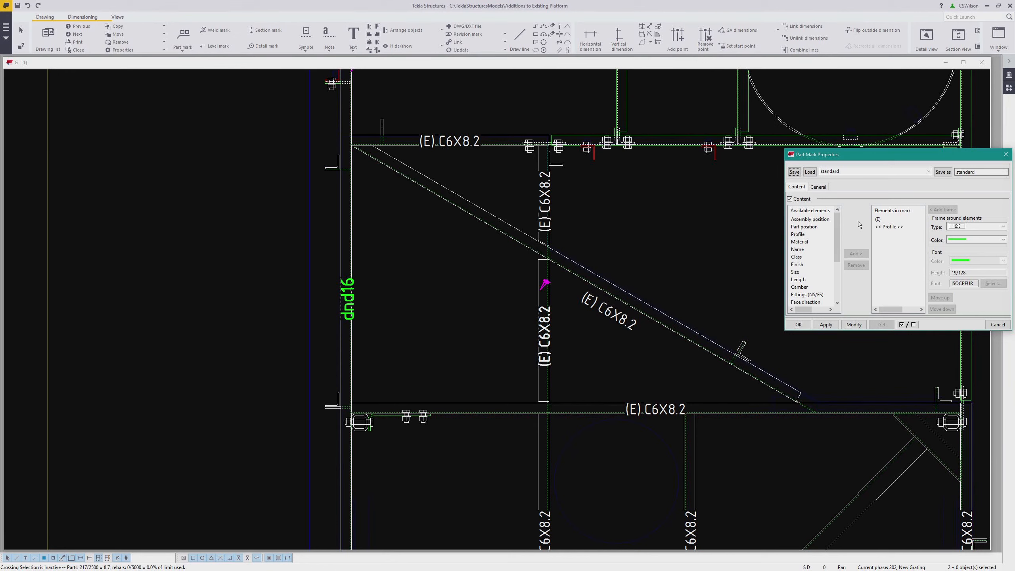
left_click(854, 325)
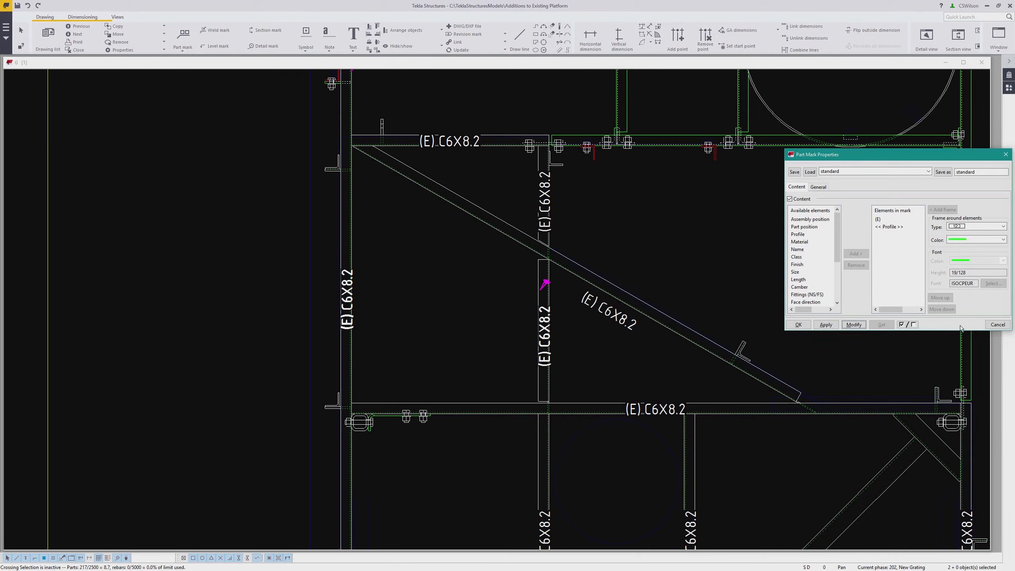
left_click(998, 325)
Reposition the part marks of the left edge member, top beam and middle column
left_click(349, 300)
left_click_drag(348, 301, 363, 284)
left_click_drag(462, 139, 476, 157)
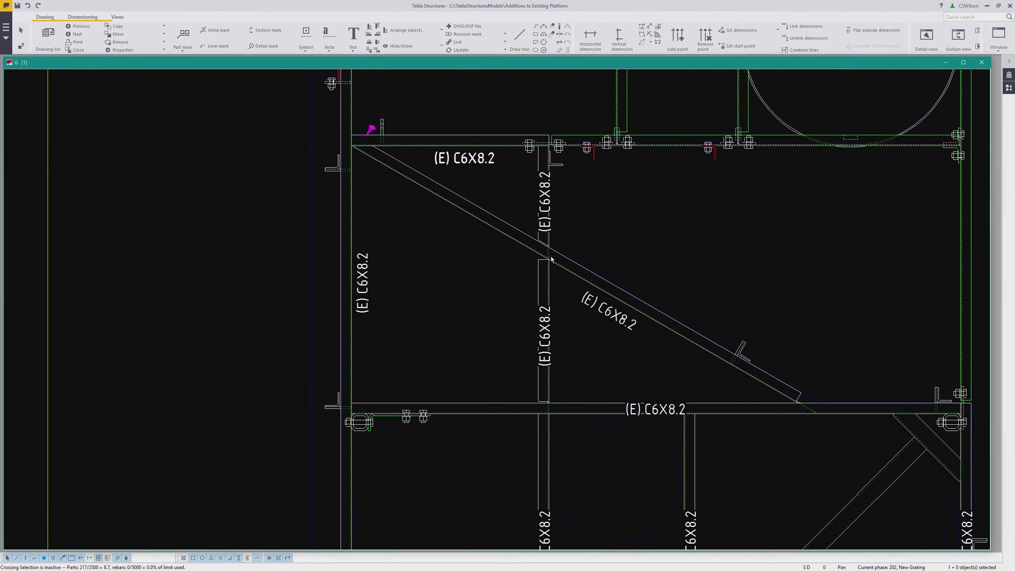
scroll(551, 259, "down", 2)
left_click(546, 270, "ctrl")
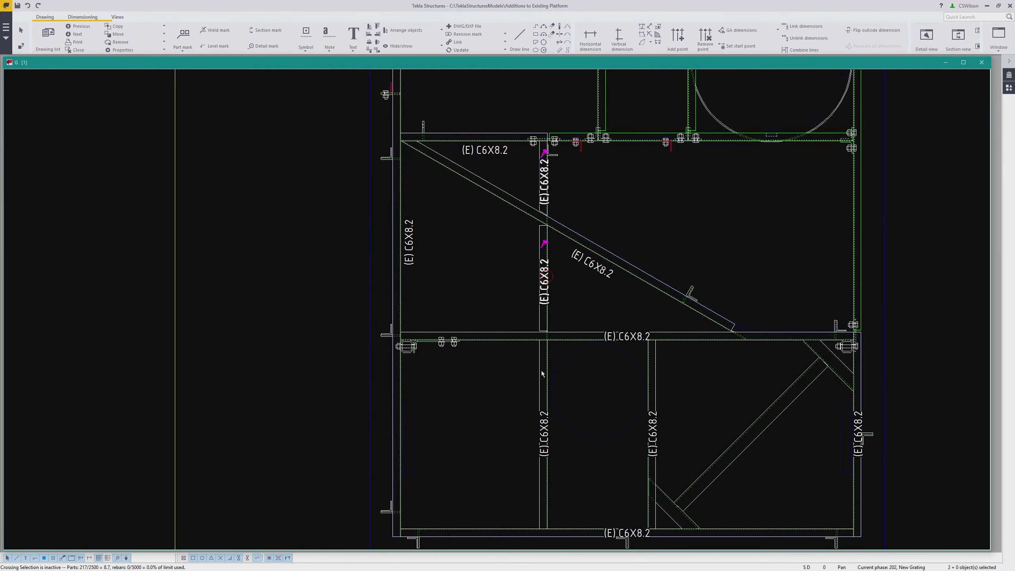
left_click(548, 418, "ctrl")
left_click_drag(547, 418, 531, 434)
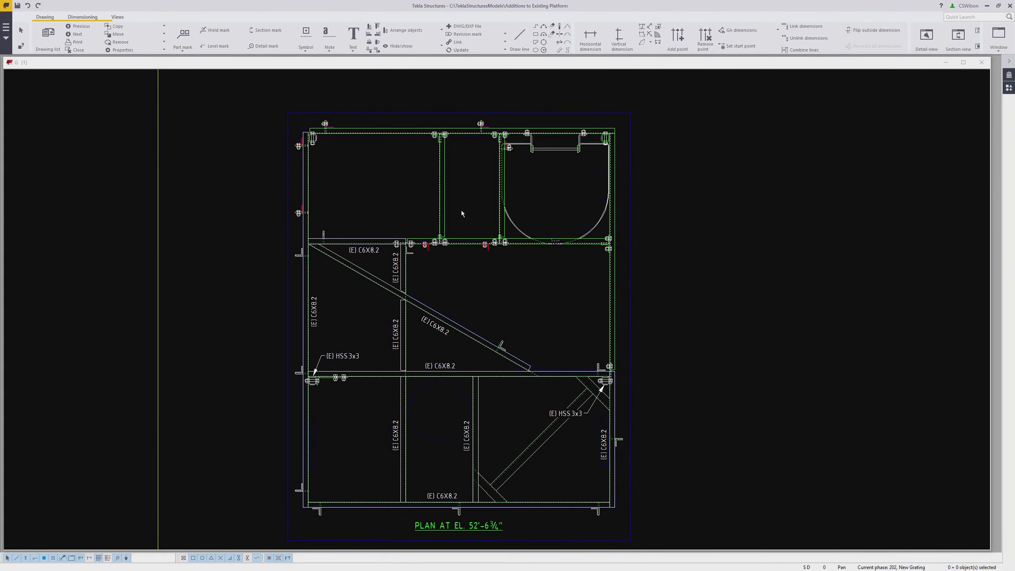
Add part marks to the four new beams in the upper framing bay
scroll(454, 182, "up", 1)
middle_click_drag(454, 182, 463, 222)
left_click(402, 161)
left_click(448, 204, "ctrl")
left_click(514, 264, "ctrl")
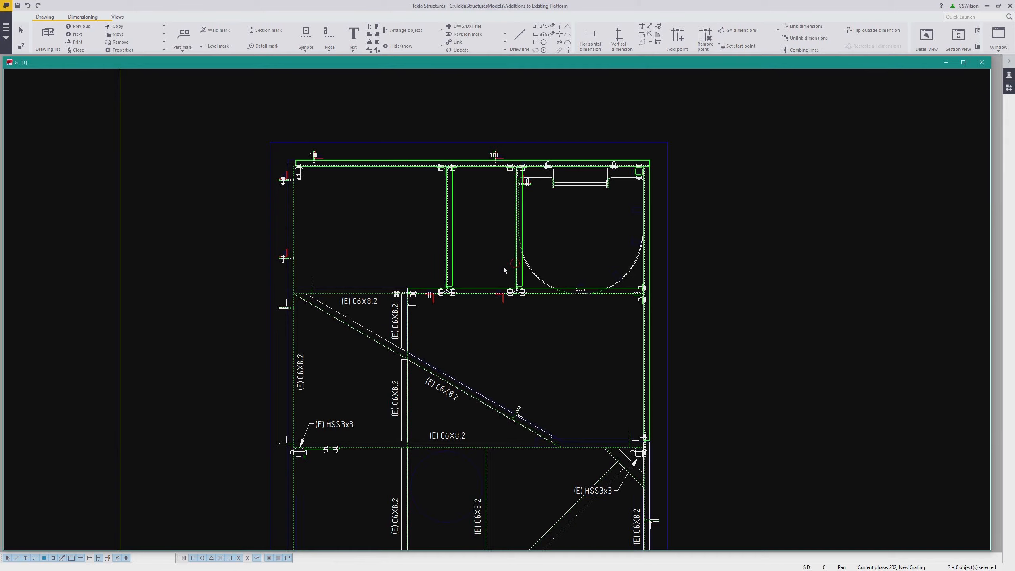
left_click(479, 288, "ctrl")
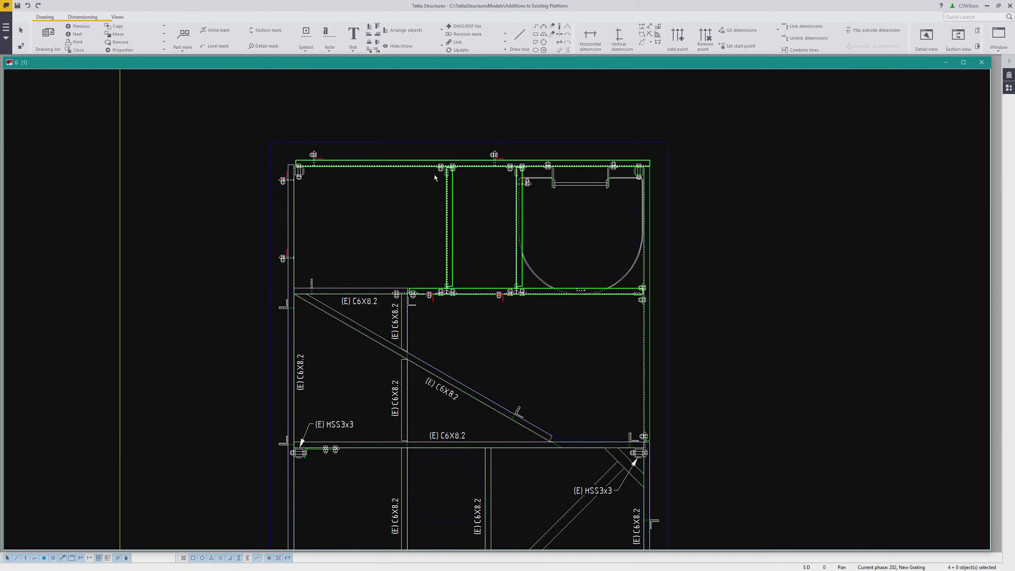
right_click(479, 215)
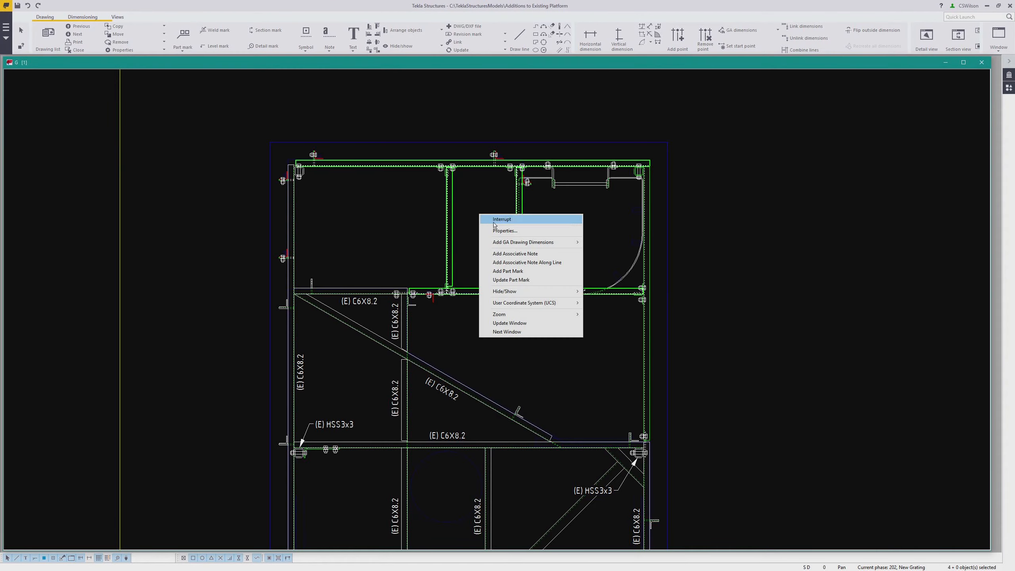
left_click(505, 272)
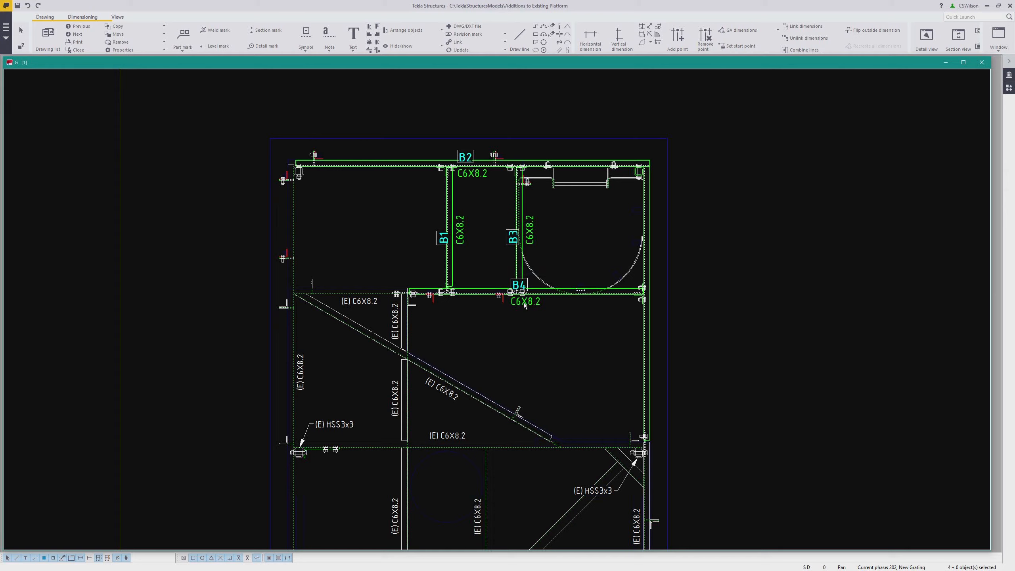
Load the NEW_MARK part mark settings and apply them to the new beams' marks
left_click(525, 303)
left_click(529, 231, "shift")
left_click(460, 231, "shift")
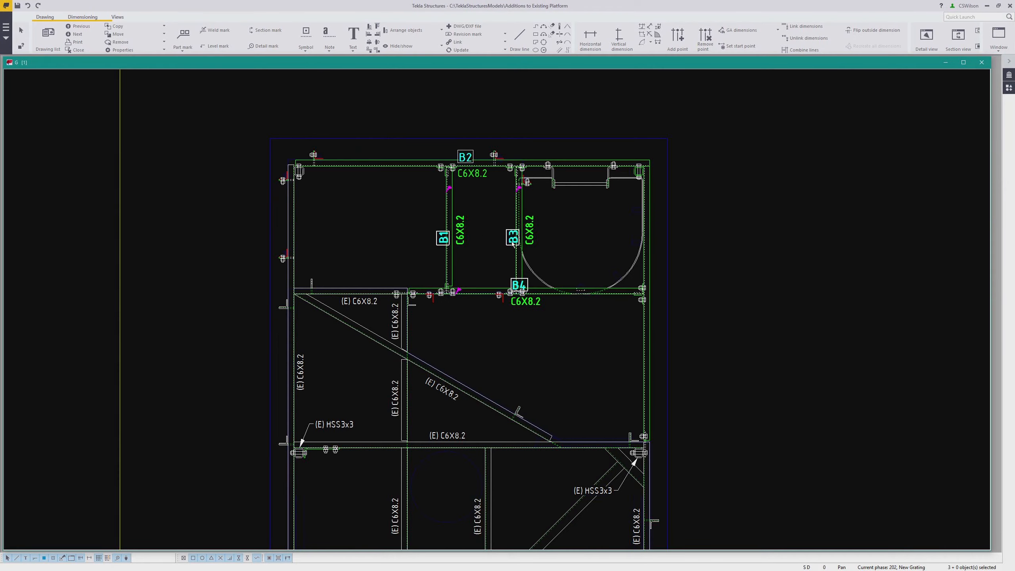
double_click(474, 178, "shift")
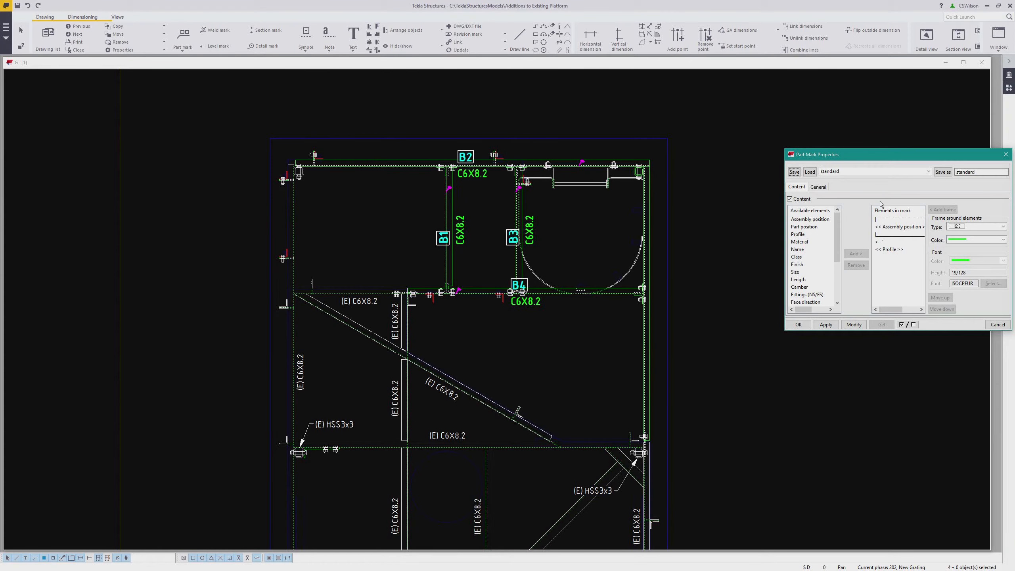
left_click(849, 172)
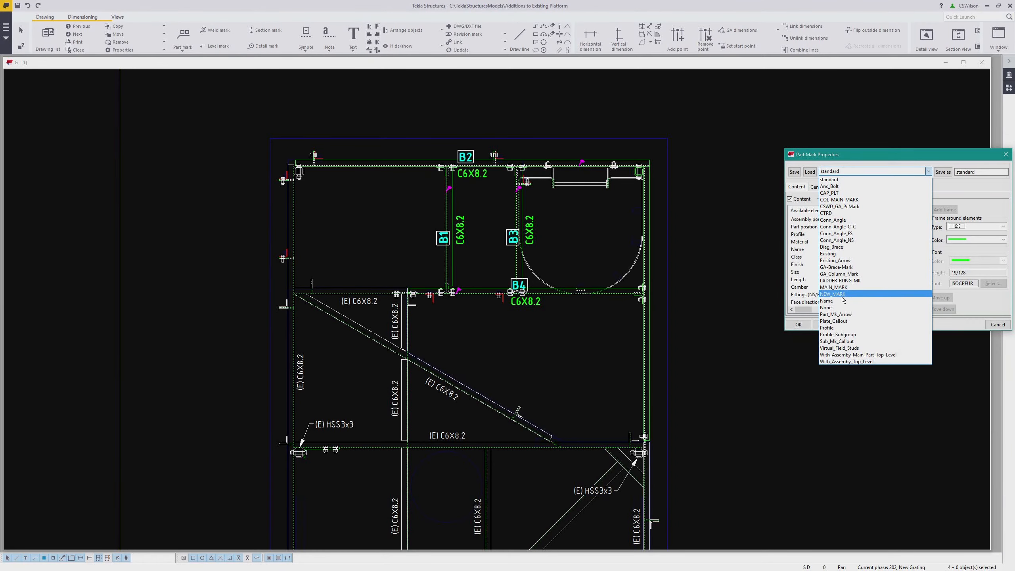
left_click(835, 294)
left_click(810, 172)
left_click(853, 324)
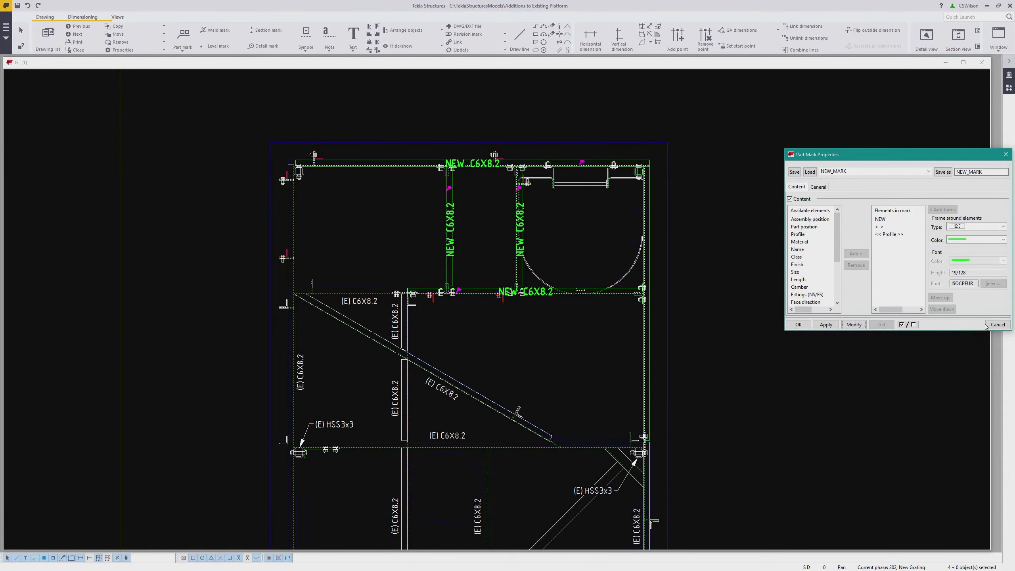
left_click(997, 324)
Reposition the new beams' part marks away from the members
scroll(495, 276, "up", 2)
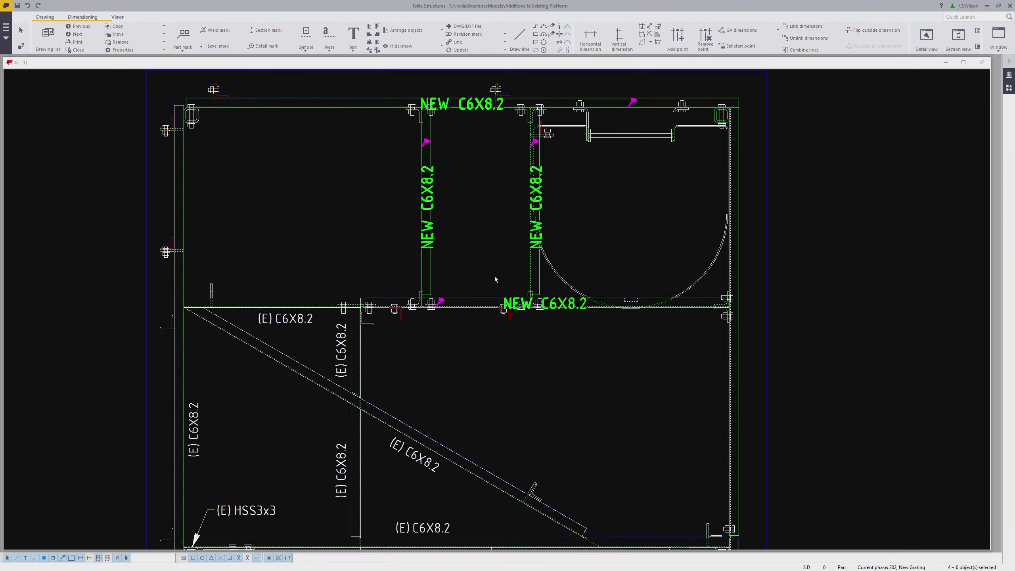
left_click_drag(549, 302, 466, 315)
left_click_drag(536, 212, 517, 181)
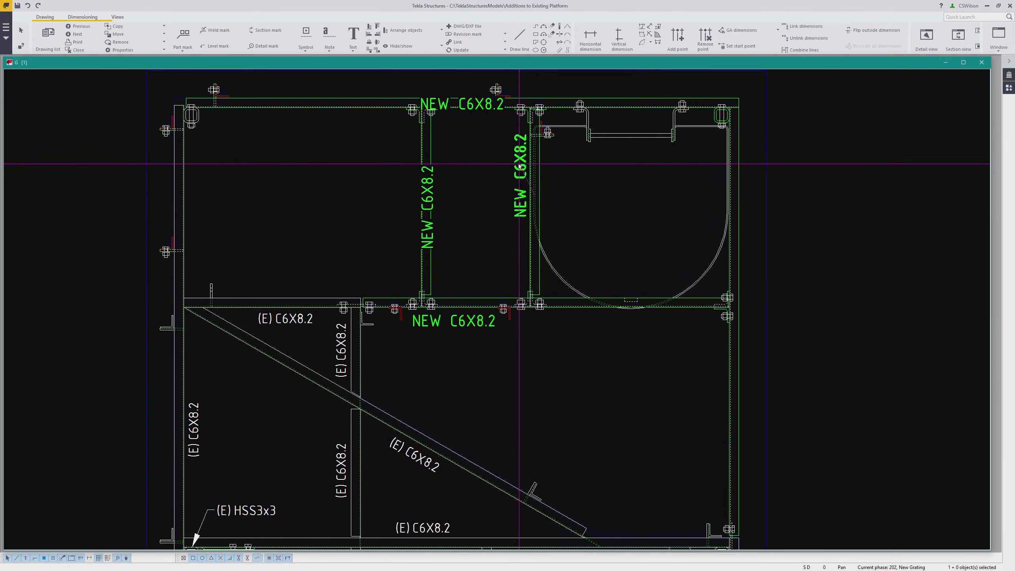
left_click(430, 197)
left_click_drag(429, 197, 411, 169)
middle_click_drag(405, 188, 500, 236)
left_click(575, 155)
left_click_drag(575, 155, 434, 137)
Append the text FRAME to the top new beam's part mark
double_click(434, 134)
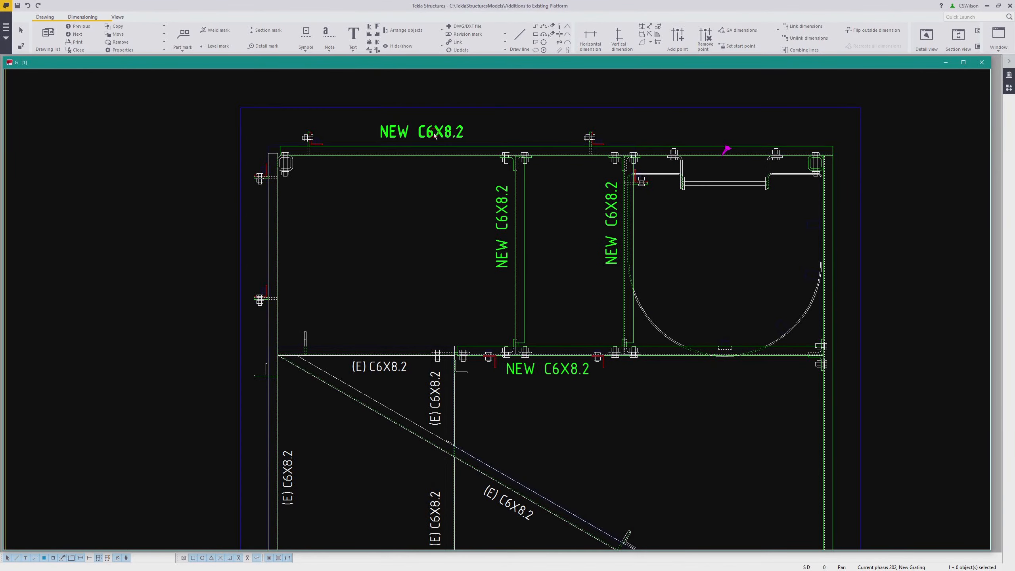
left_click(837, 294)
left_click(811, 271)
left_click(853, 254)
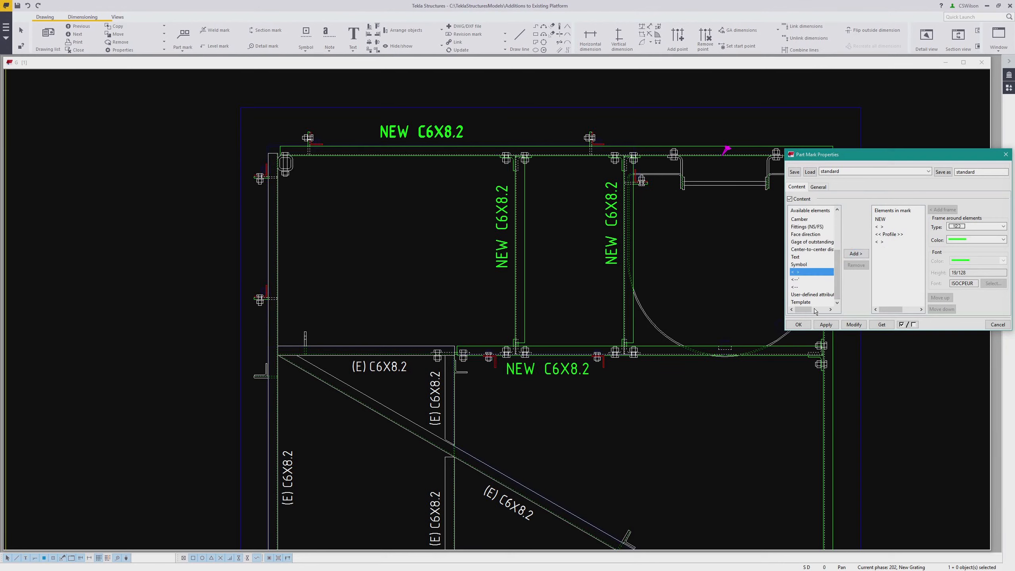
left_click(799, 257)
left_click(855, 254)
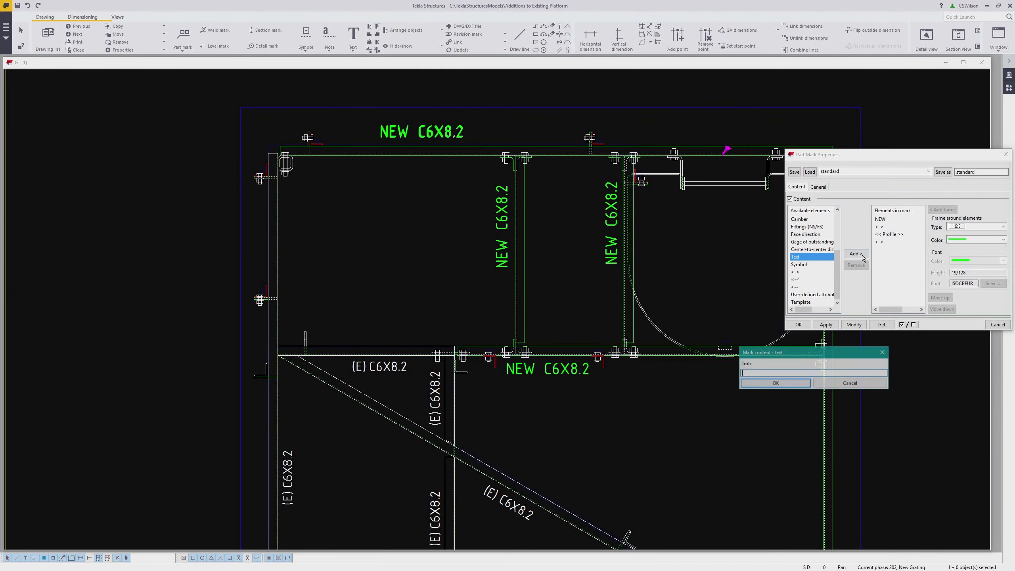
type("FRAME")
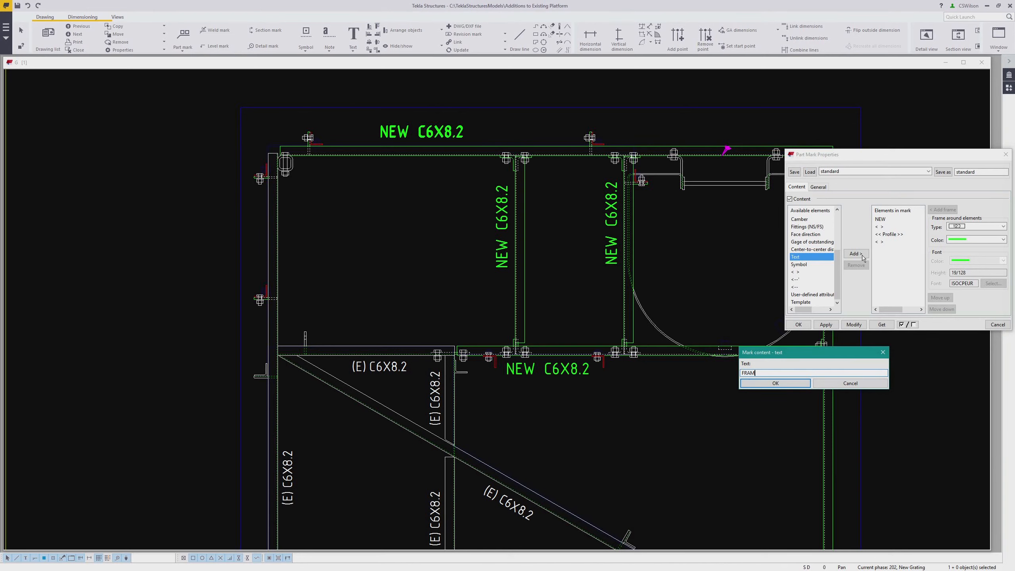
left_click(795, 383)
left_click(853, 325)
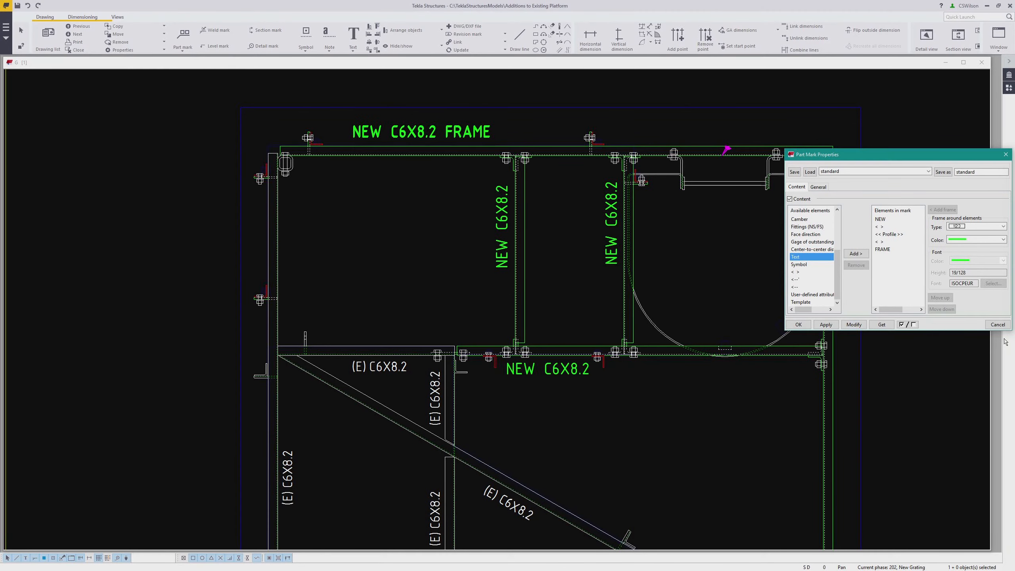
left_click(997, 324)
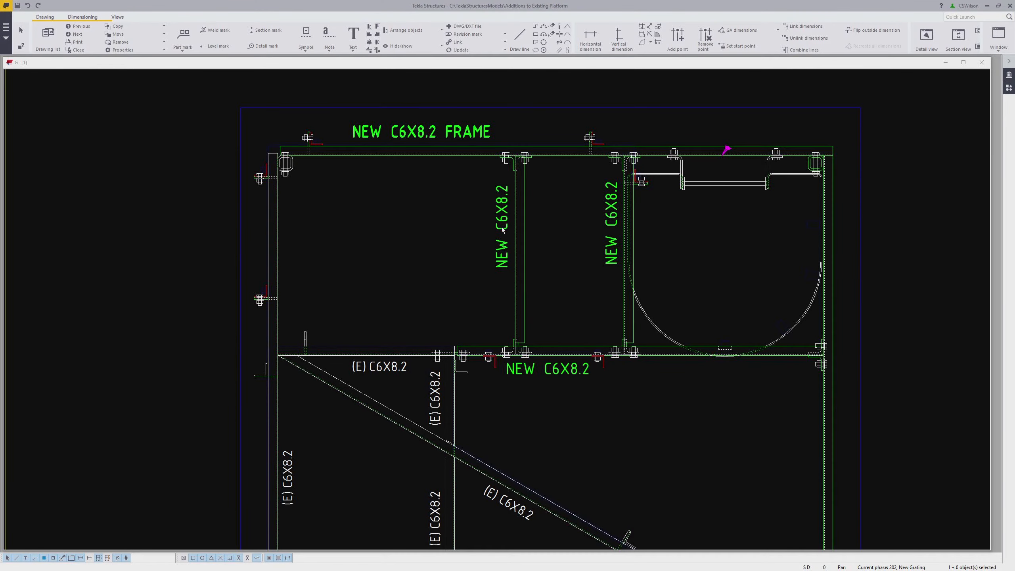
Load the PC_MK_ONLY settings for a leaderless associative note and place a position note above the top new beam
middle_click_drag(469, 195, 486, 237)
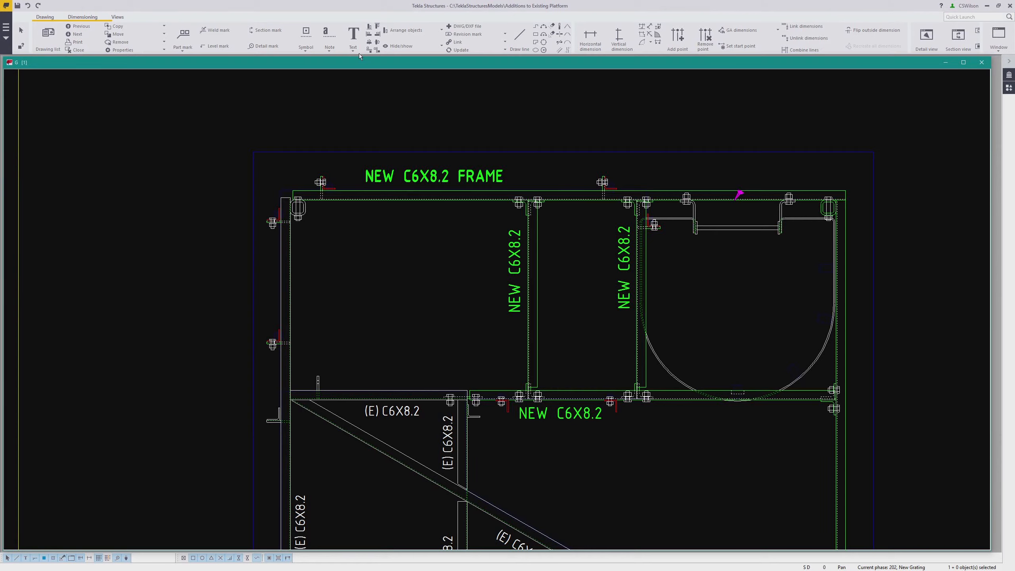
left_click(329, 49)
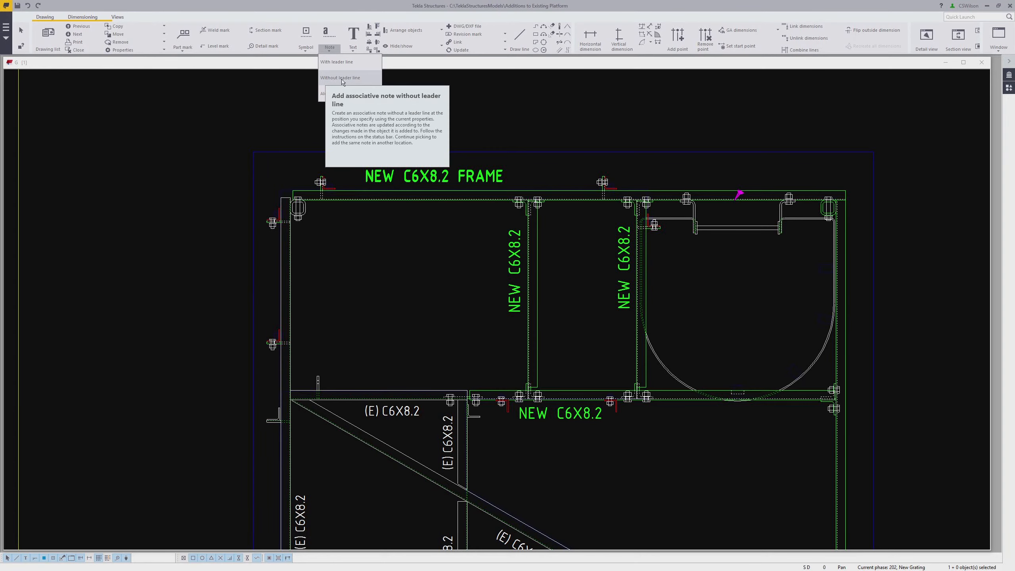
left_click(342, 78)
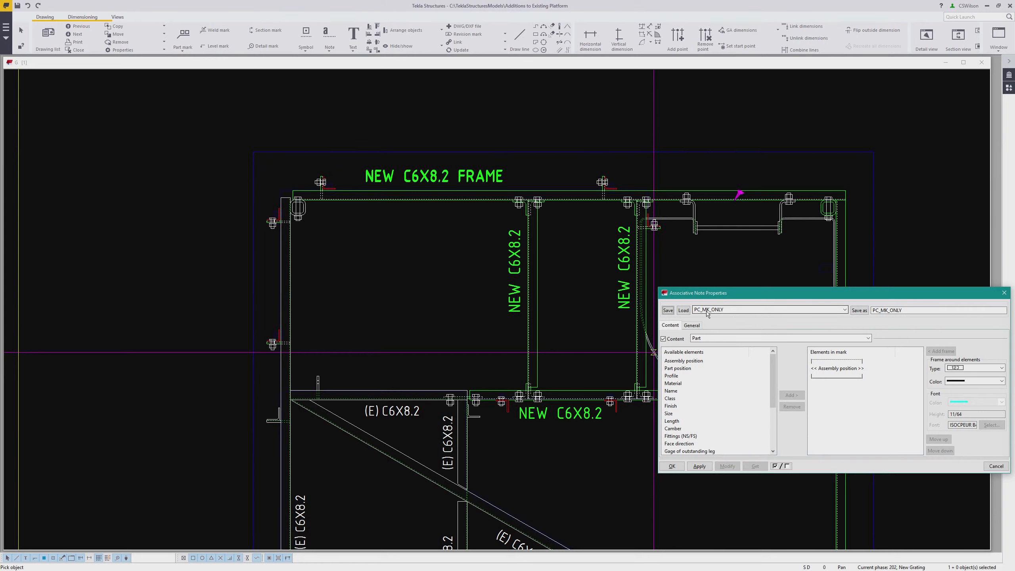
left_click(683, 310)
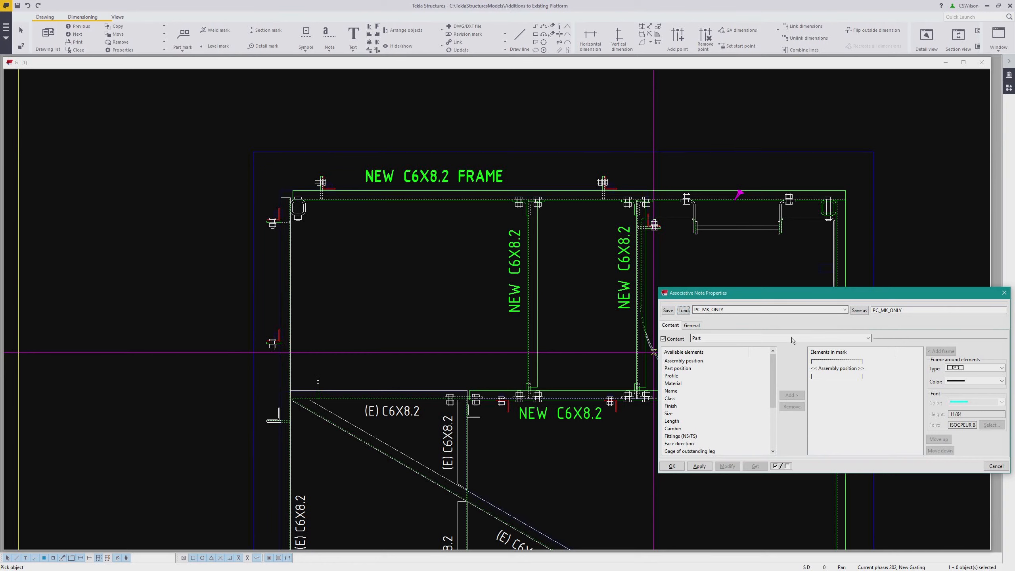
left_click(698, 466)
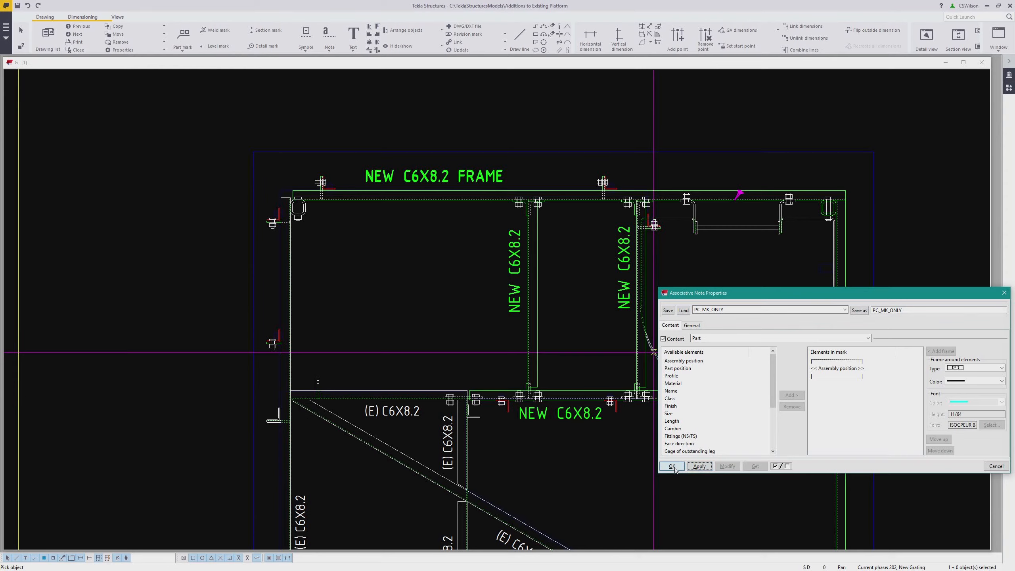
left_click(671, 466)
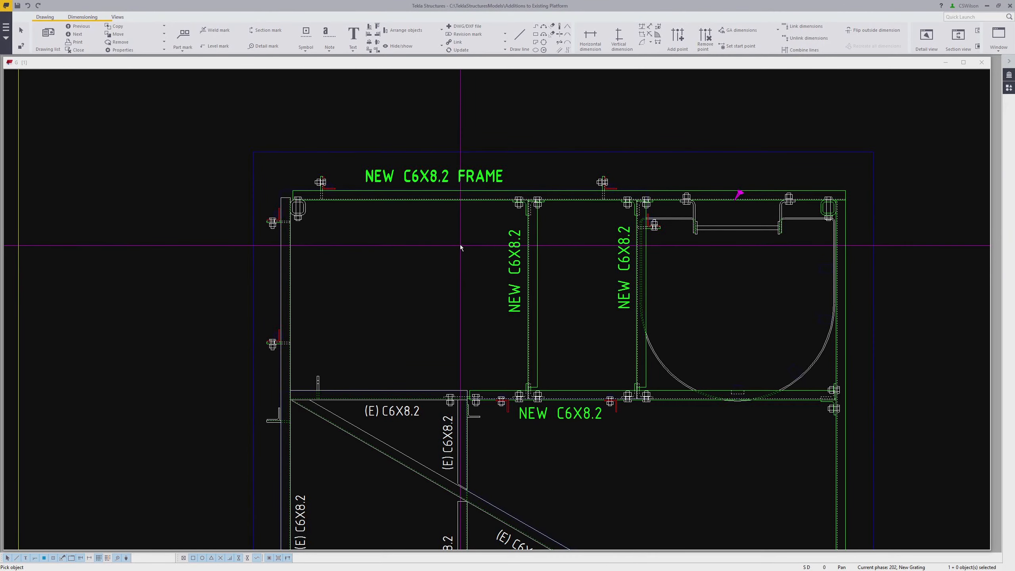
left_click(422, 199)
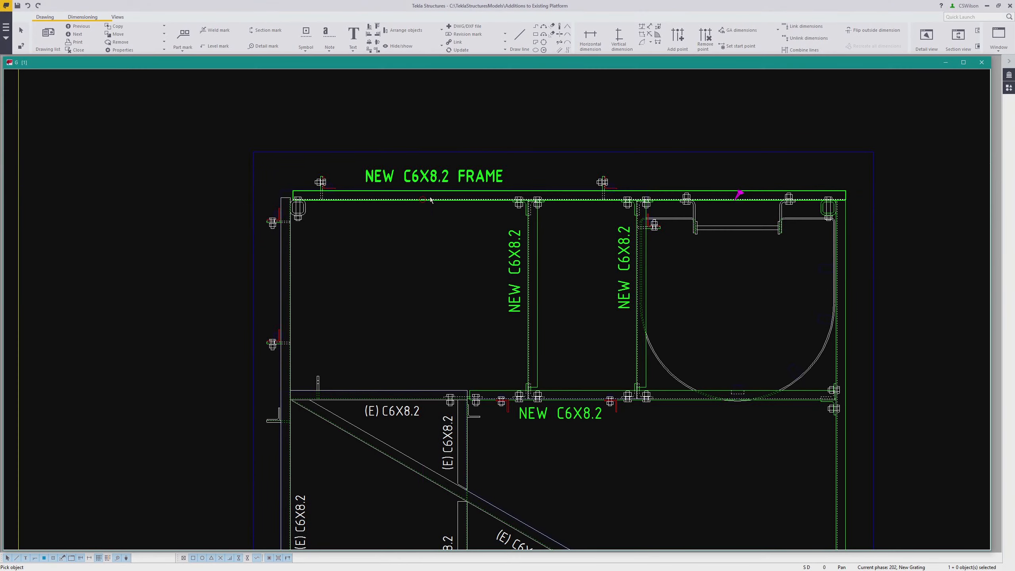
left_click(419, 157)
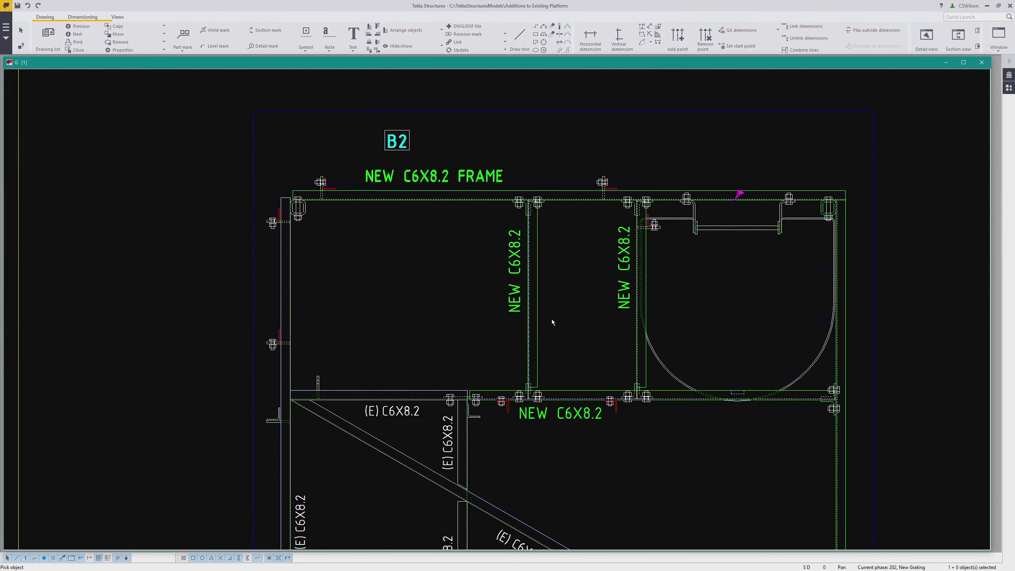
Place a position note below the lower new beam and move both position notes beside their beams' part marks
left_click(575, 389)
left_click(566, 434)
right_click(597, 436)
left_click(610, 441)
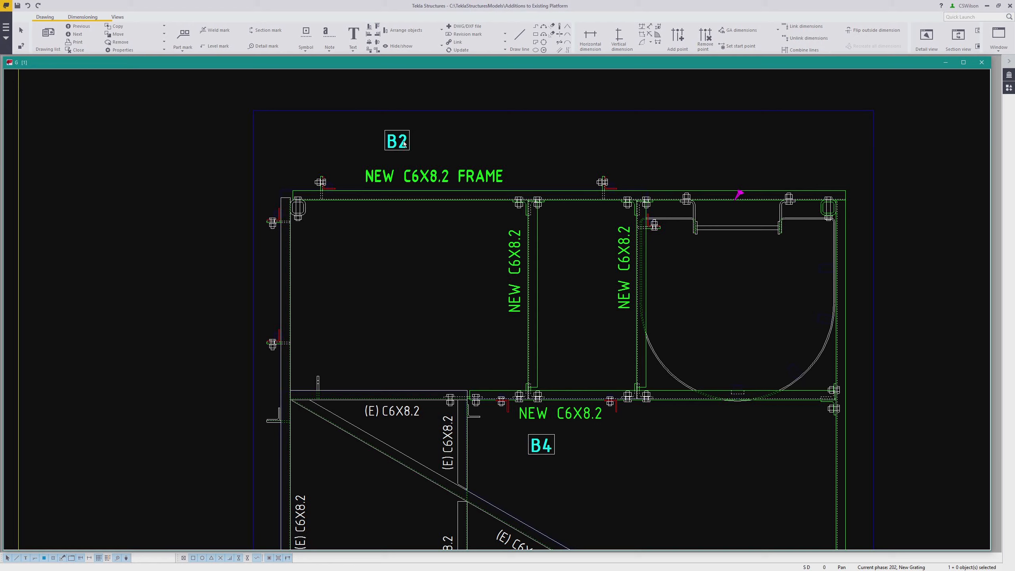
left_click_drag(394, 151, 428, 158)
left_click_drag(526, 449, 560, 449)
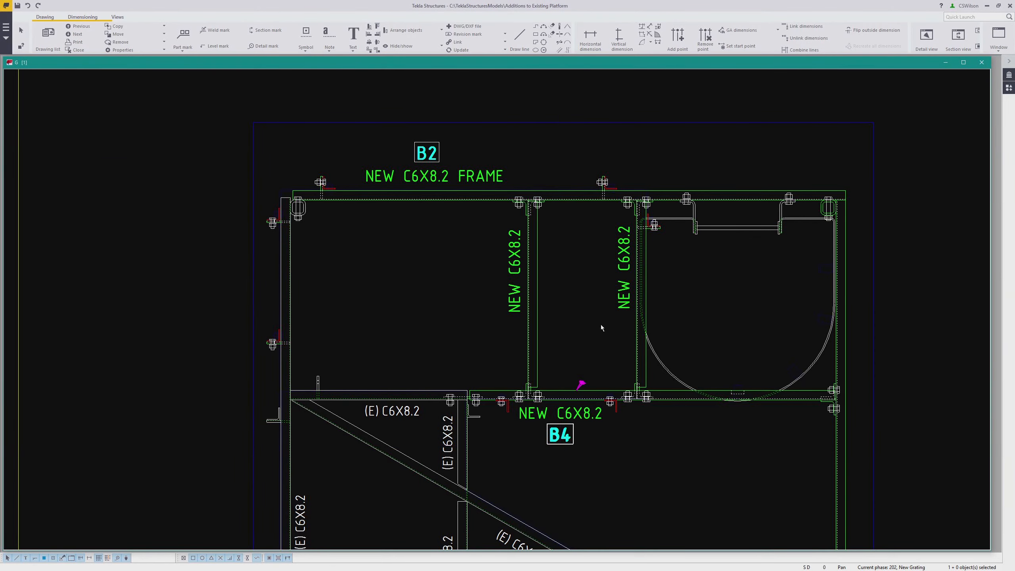
Add an associative position note along the left vertical new beam
scroll(592, 319, "down", 2)
scroll(578, 313, "up", 2)
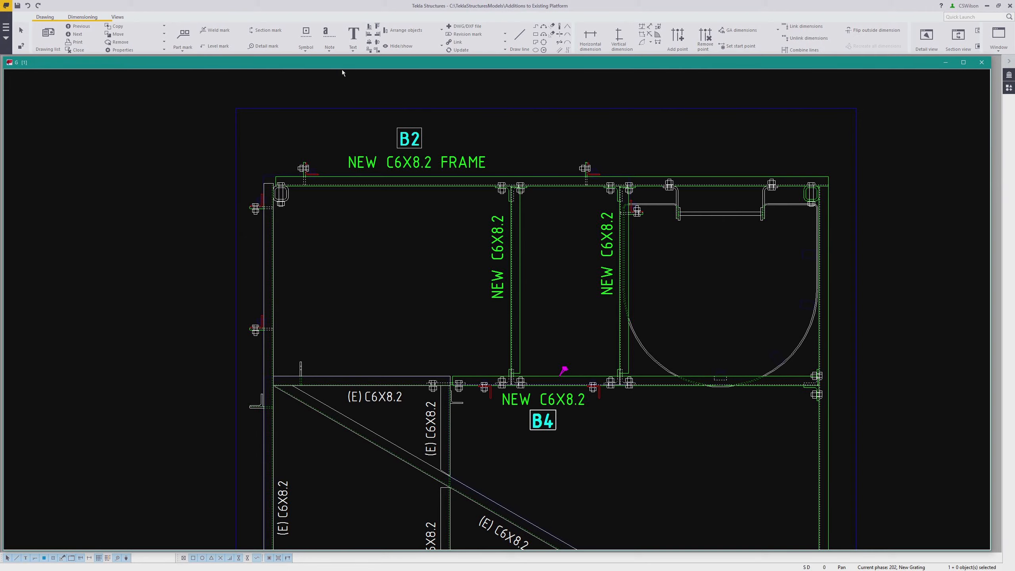
left_click(329, 48)
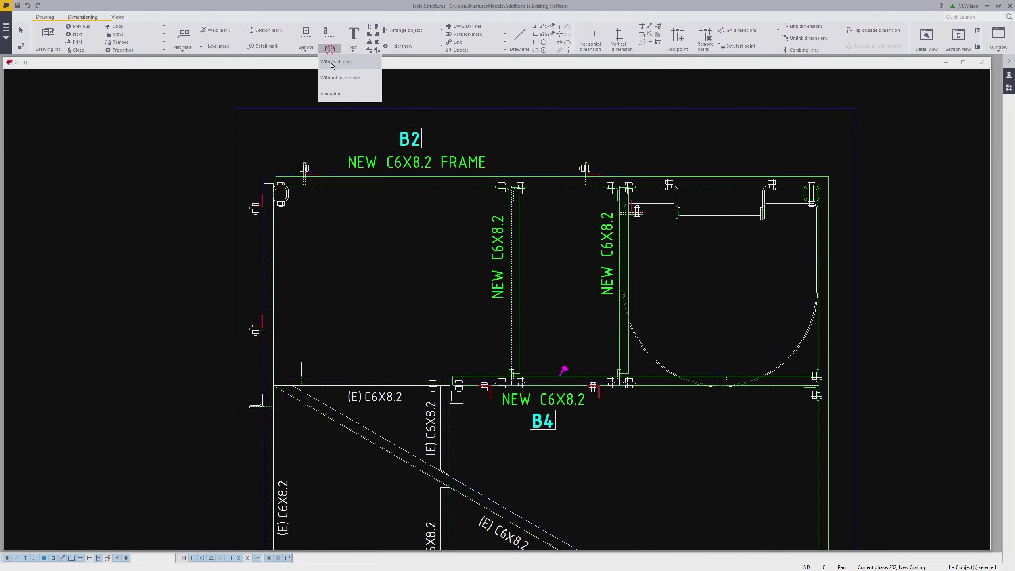
left_click(340, 94)
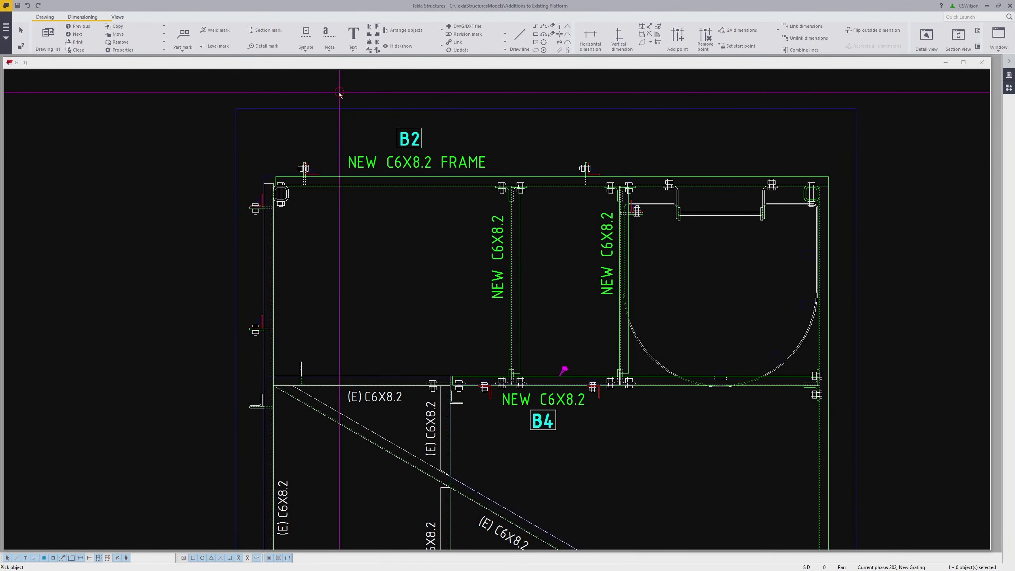
left_click(520, 328)
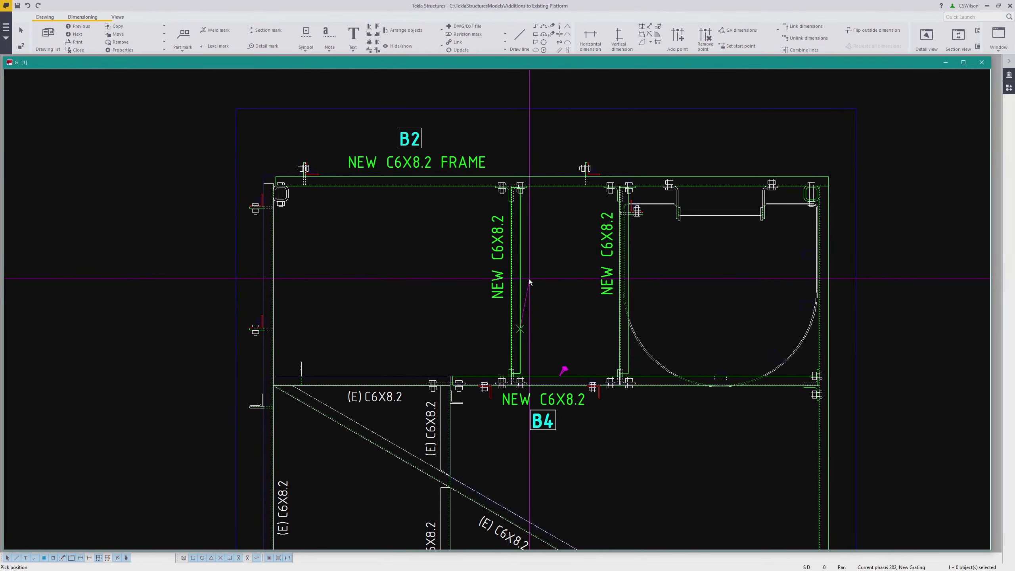
left_click(519, 270)
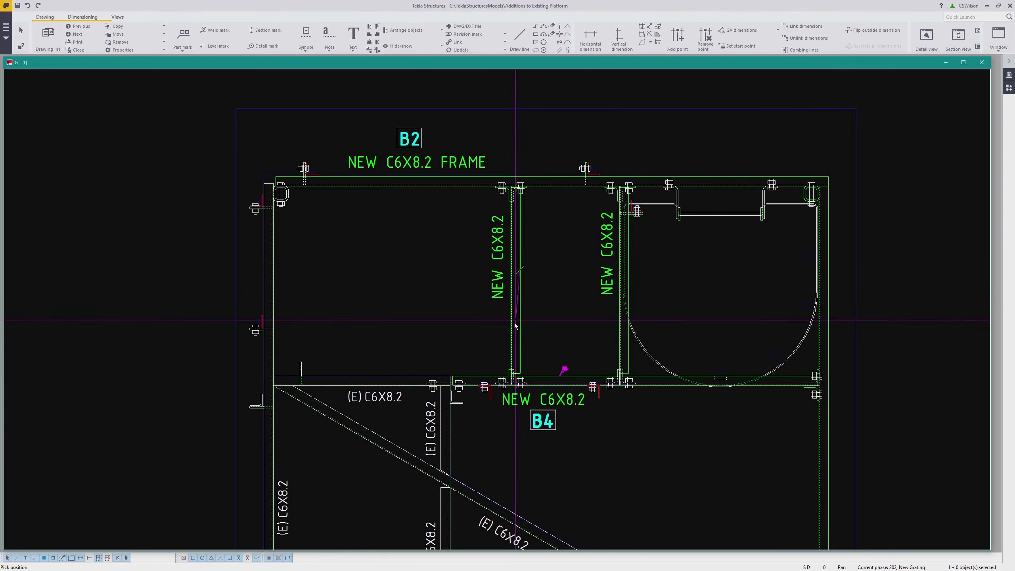
left_click(502, 342)
right_click(555, 298)
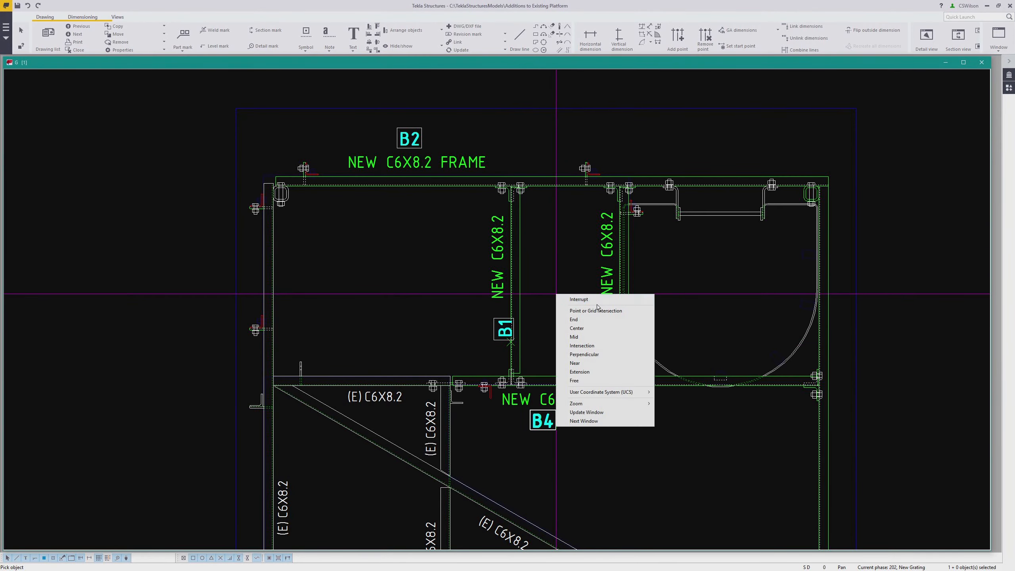
left_click(571, 300)
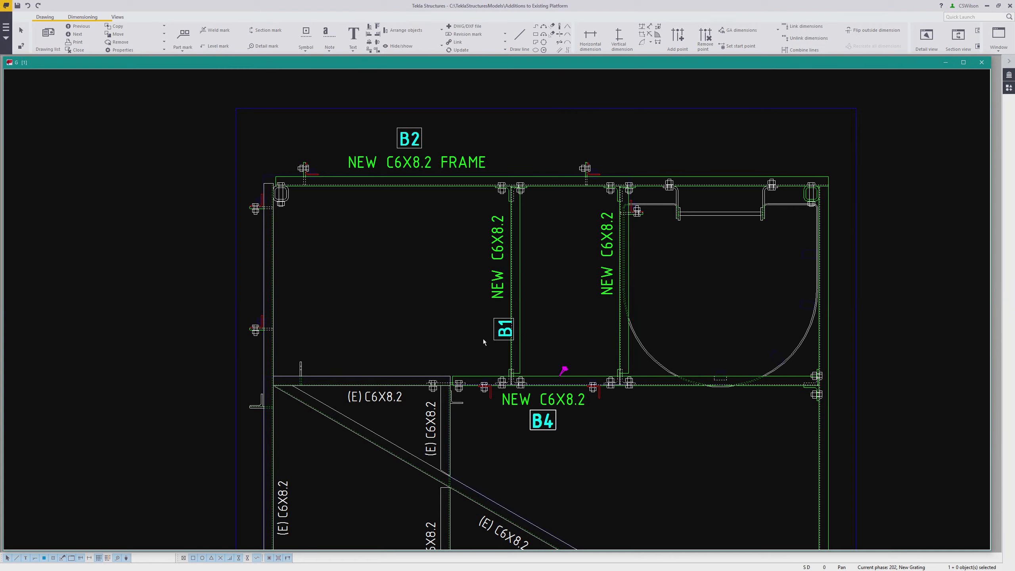
Move the left vertical beam's position note beside its part mark, left of the member
left_click(504, 336)
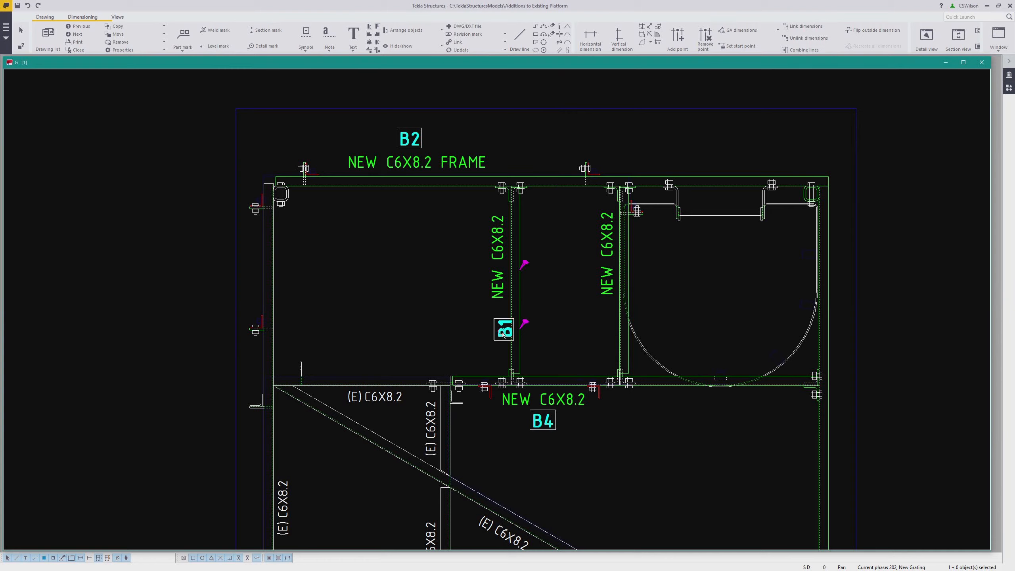
left_click_drag(505, 344, 508, 302)
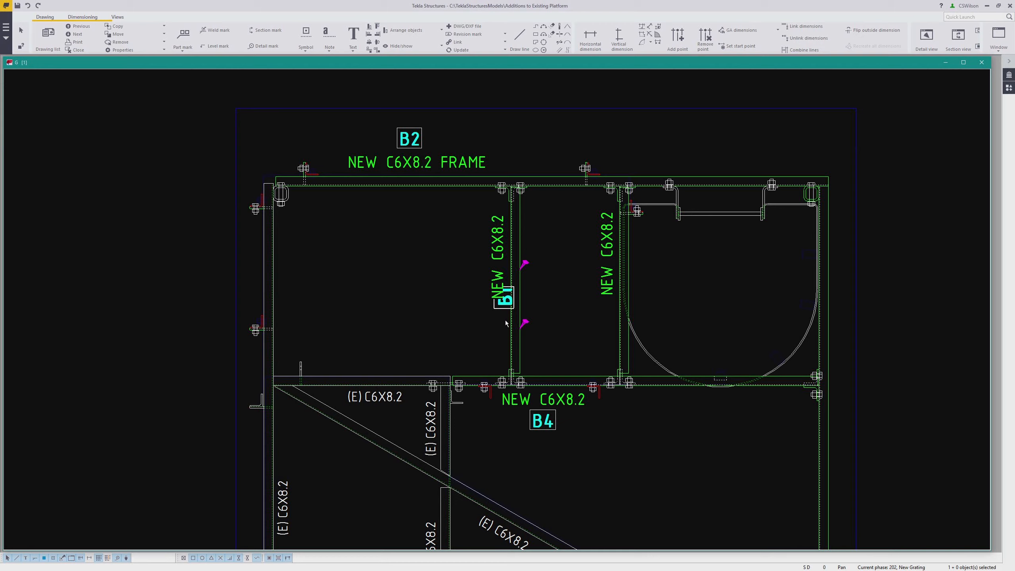
left_click_drag(499, 304, 468, 267)
left_click(539, 295)
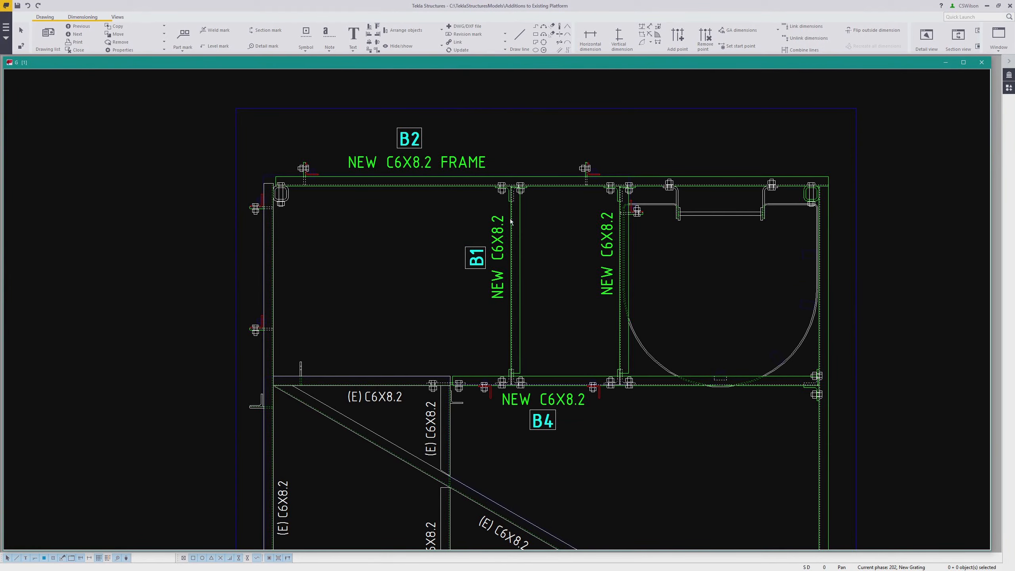
Add a position note along the right vertical new beam and move it beside that beam's part mark
left_click(329, 48)
left_click(339, 94)
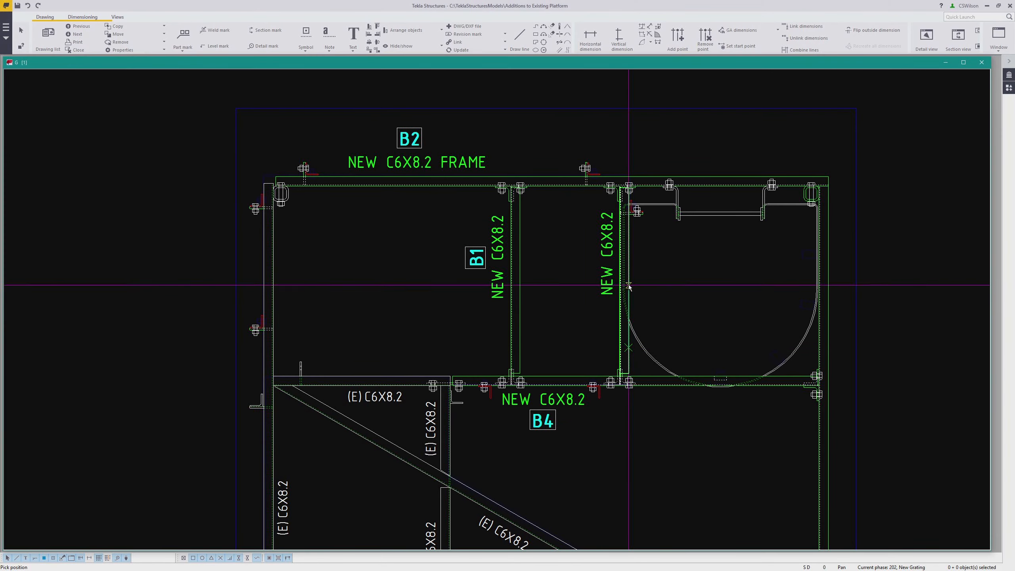
left_click(609, 332)
right_click(611, 335)
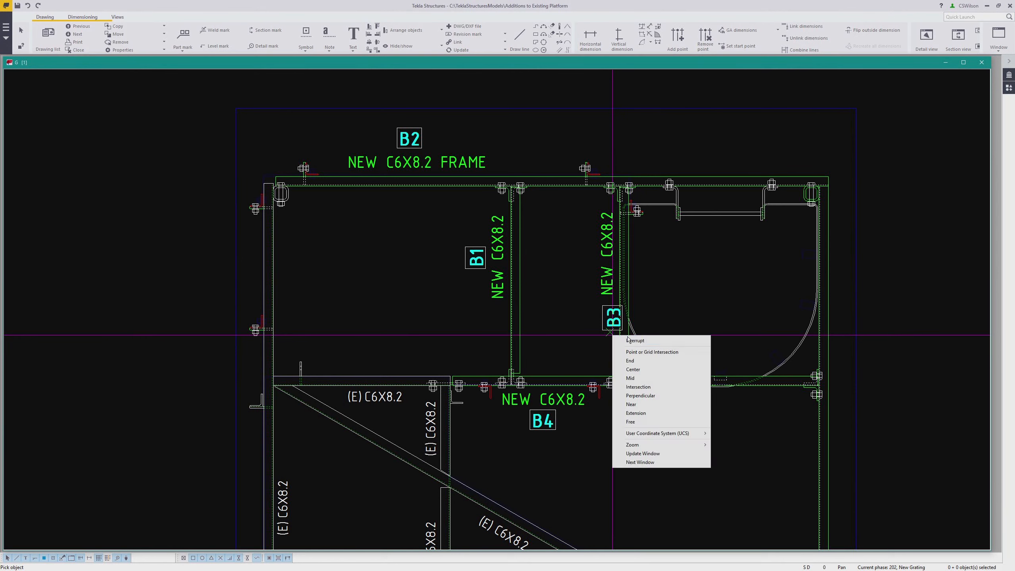
left_click(618, 341)
left_click(614, 319)
left_click_drag(609, 323, 575, 254)
left_click(551, 301)
Start a section view with a vertical cut line along the right-hand framing member above the P3 connection plate
scroll(549, 298, "down", 4)
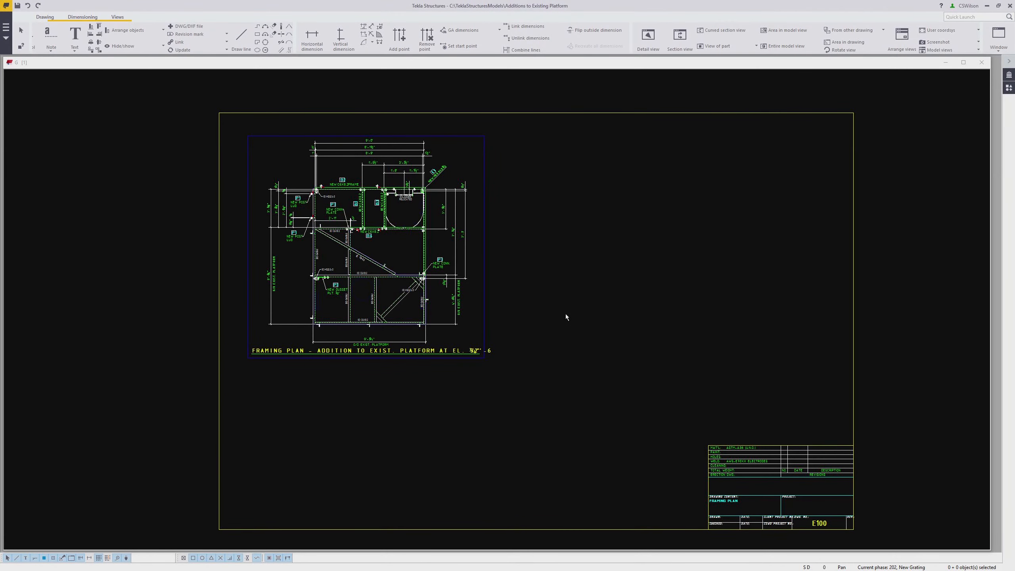
scroll(549, 264, "up", 3)
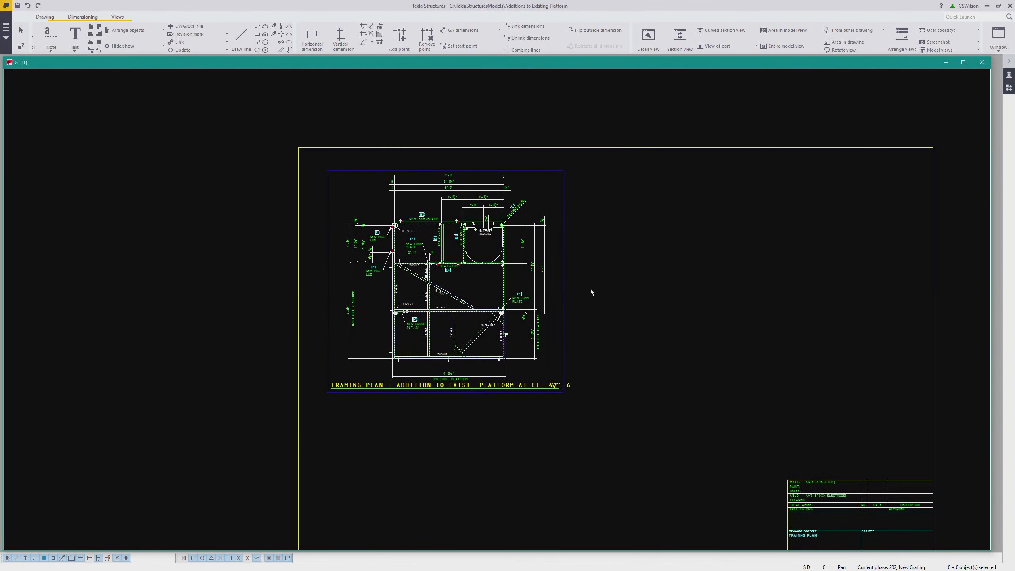
scroll(572, 283, "up", 1)
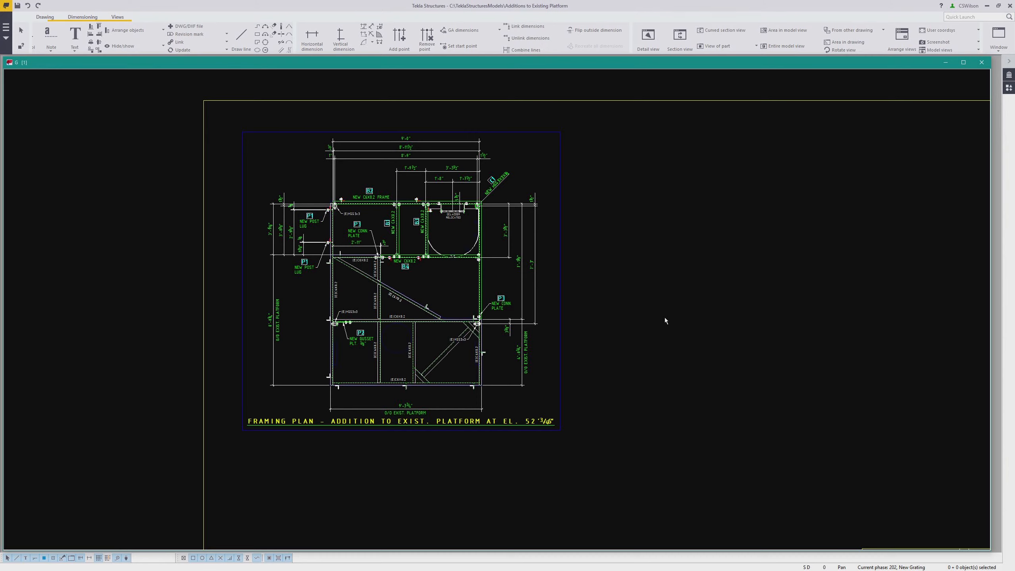
middle_click_drag(623, 327, 679, 342)
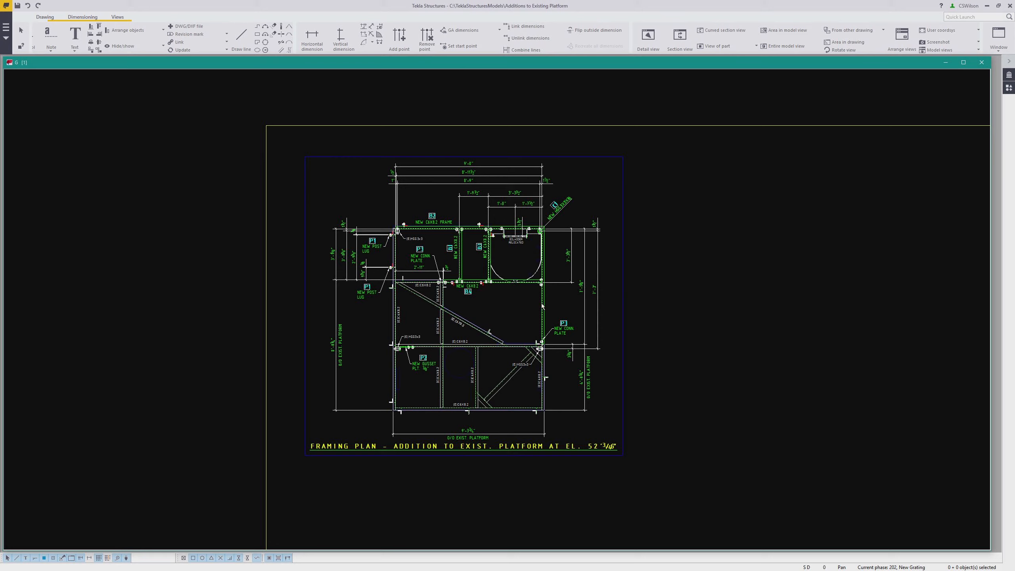
scroll(557, 303, "up", 2)
scroll(558, 305, "up", 2)
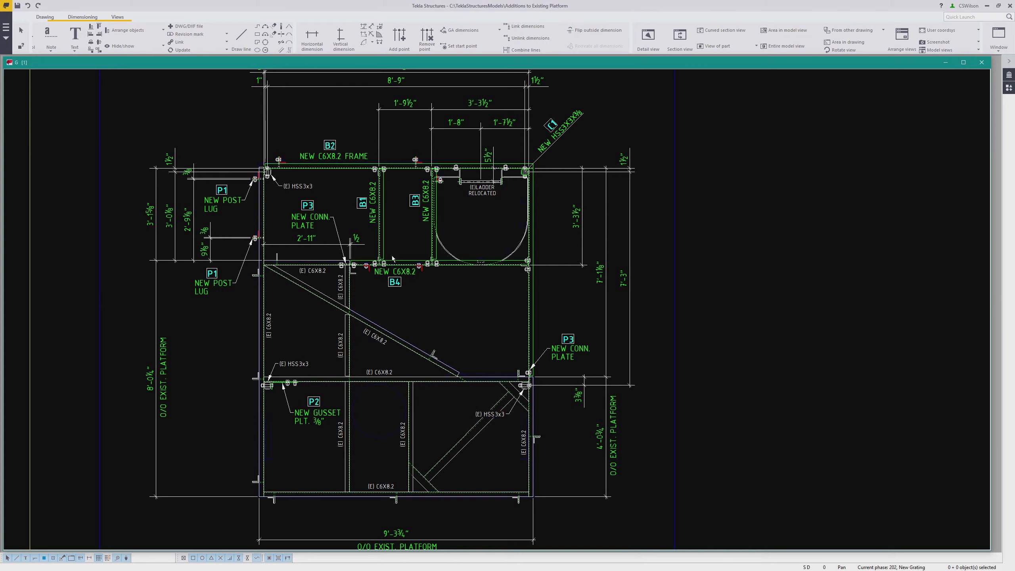
left_click(117, 17)
left_click(82, 43)
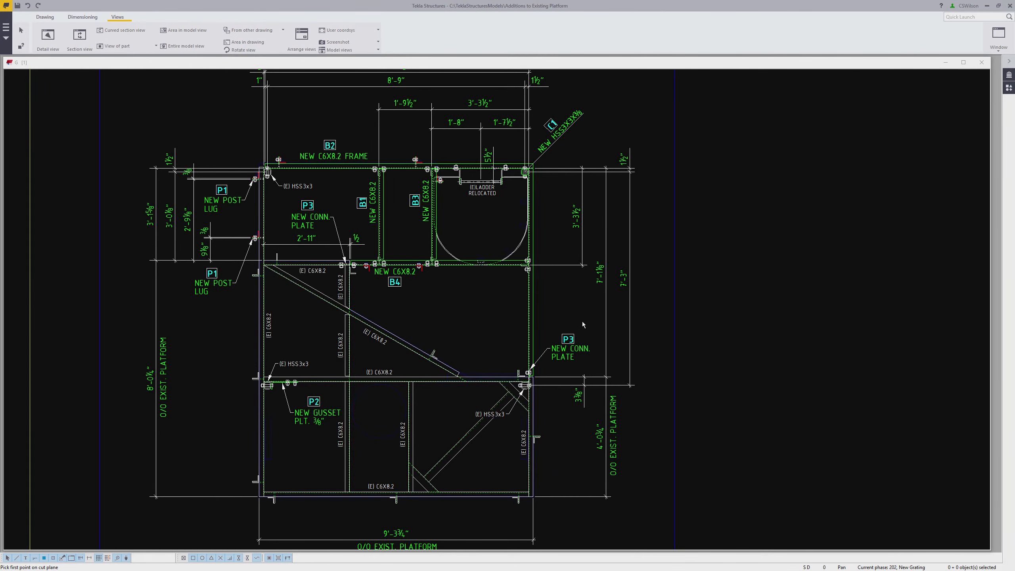
scroll(531, 312, "up", 3)
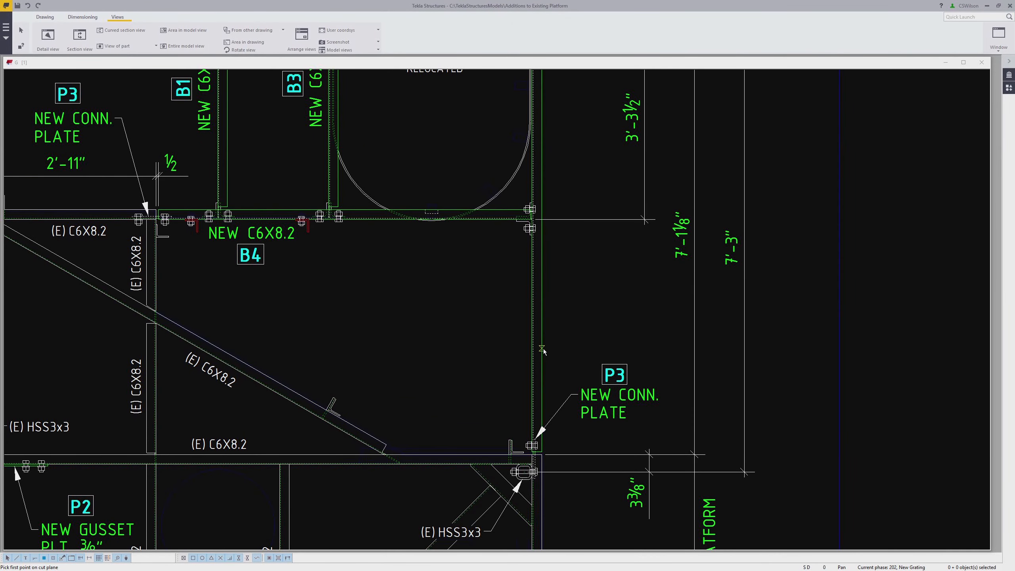
left_click(542, 353)
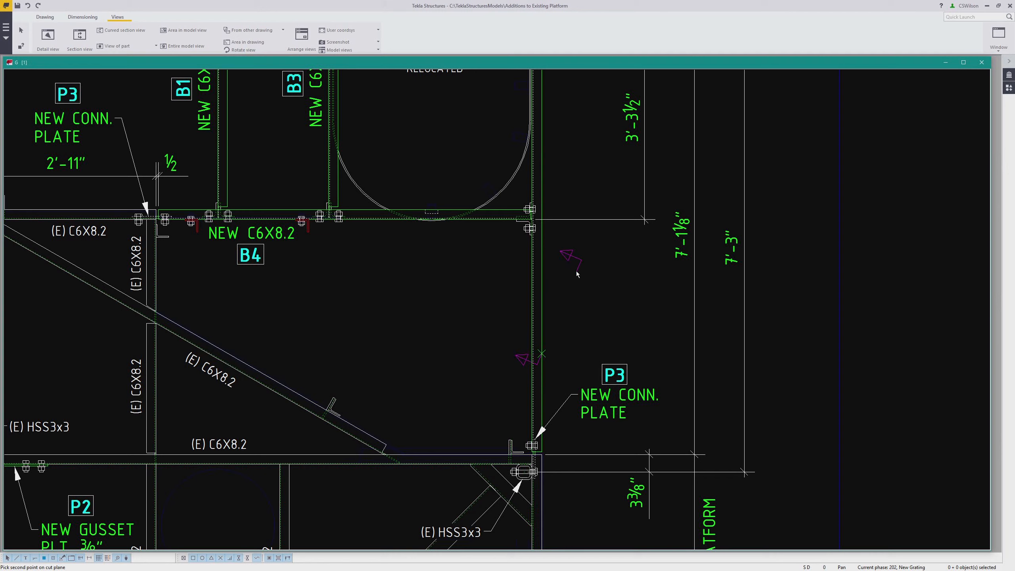
left_click(542, 246)
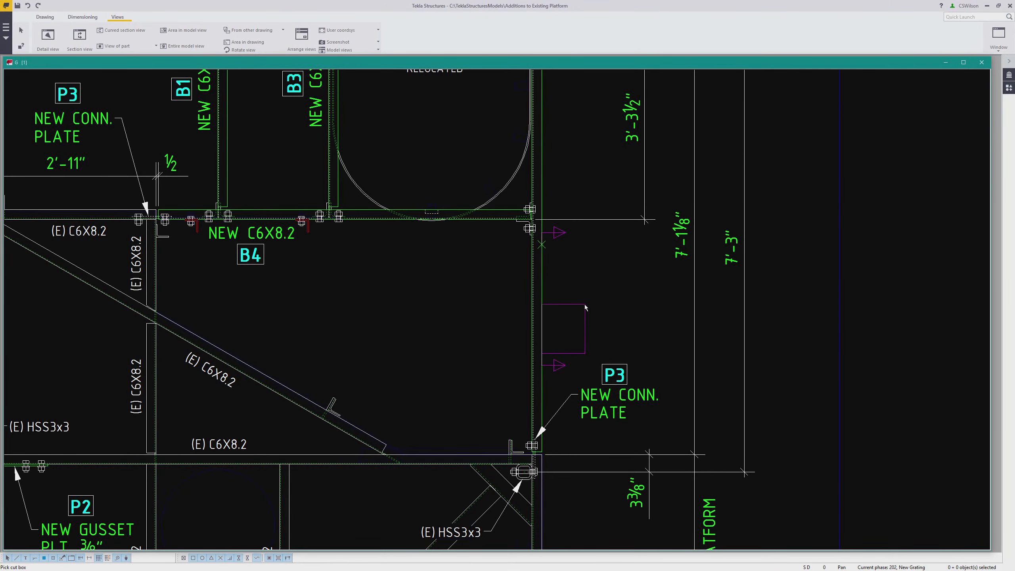
Pick the section's cut-box depth corners and place the new section view to the right of the framing plan
scroll(584, 311, "down", 2)
scroll(581, 300, "down", 2)
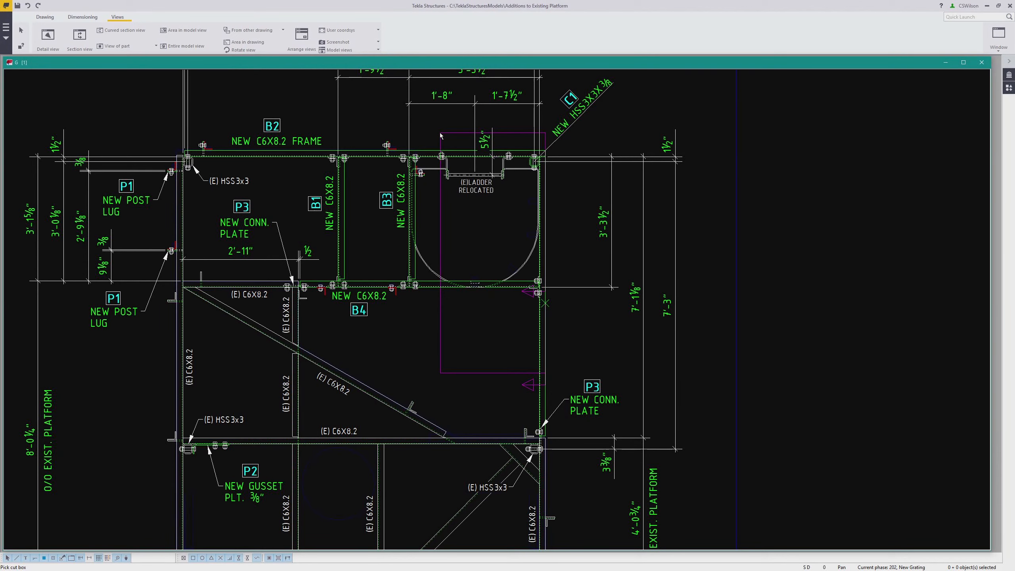
left_click(425, 134)
scroll(427, 132, "down", 3)
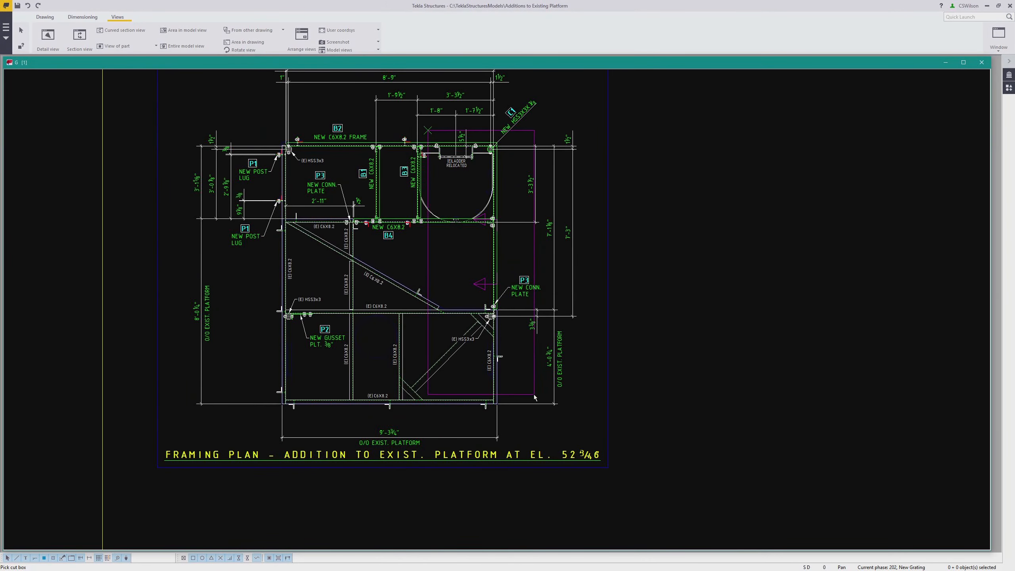
scroll(535, 443, "up", 1)
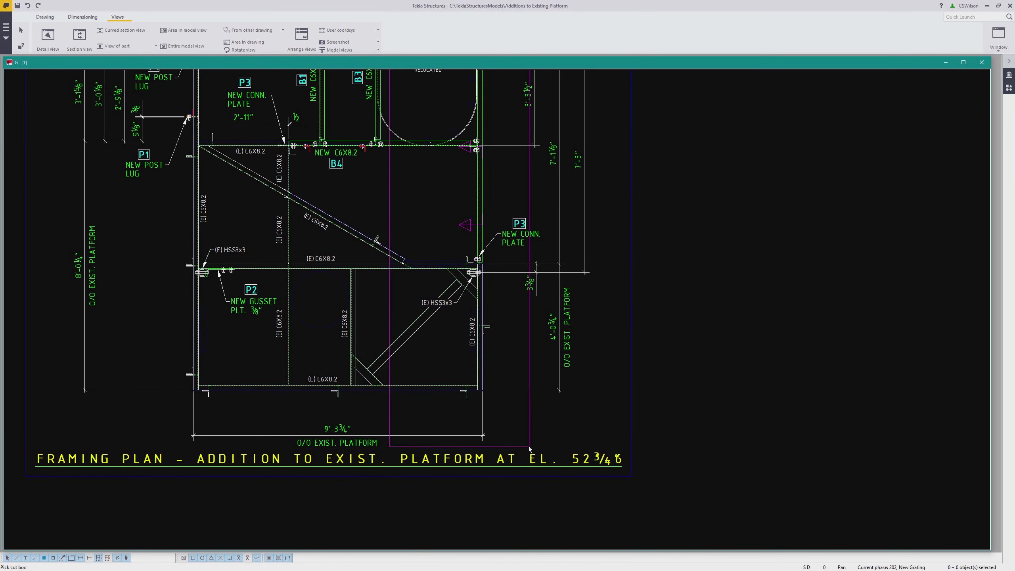
left_click(530, 420)
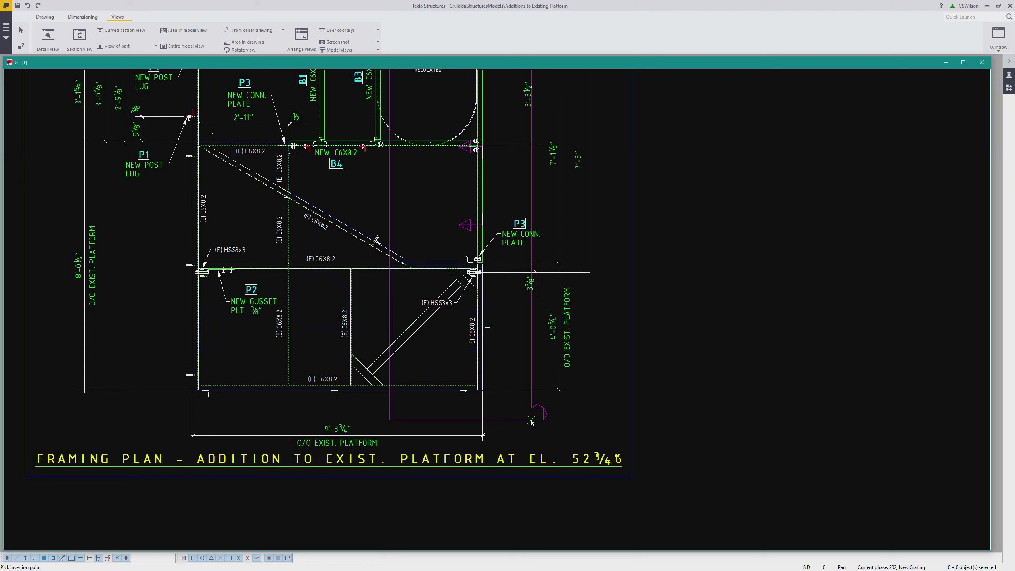
scroll(464, 271, "down", 1)
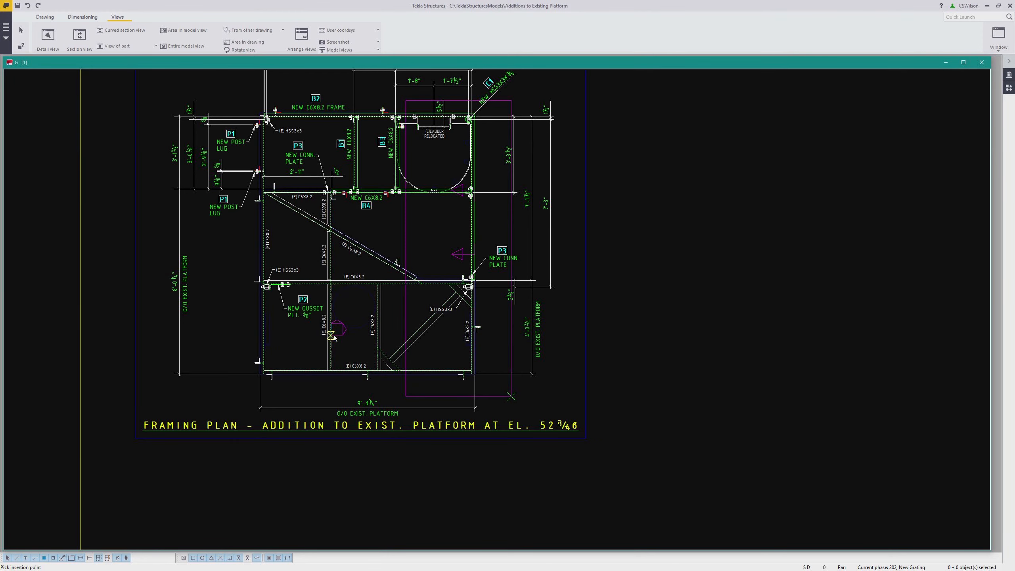
scroll(336, 331, "down", 1)
middle_click_drag(496, 341, 336, 369)
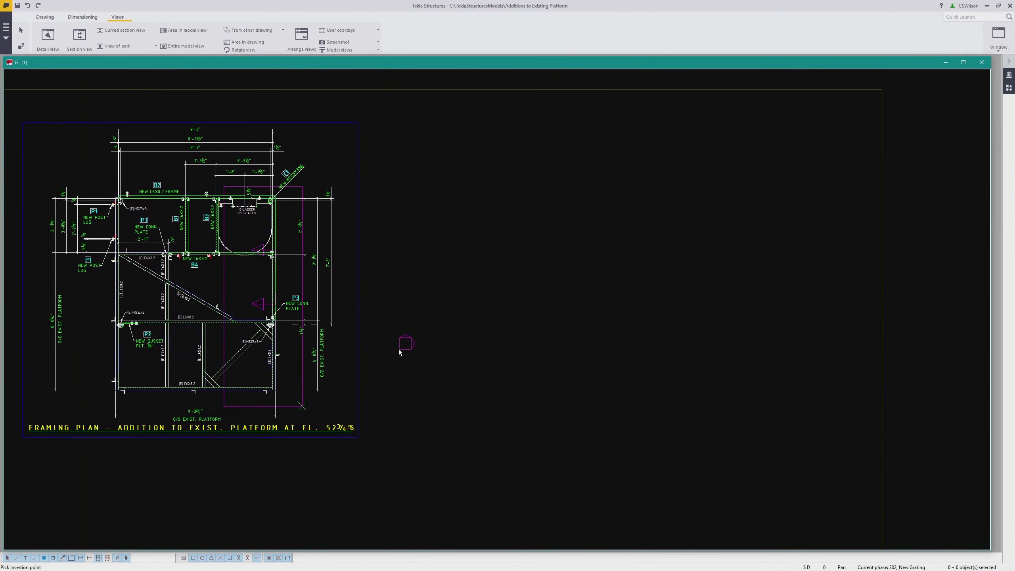
left_click(619, 262)
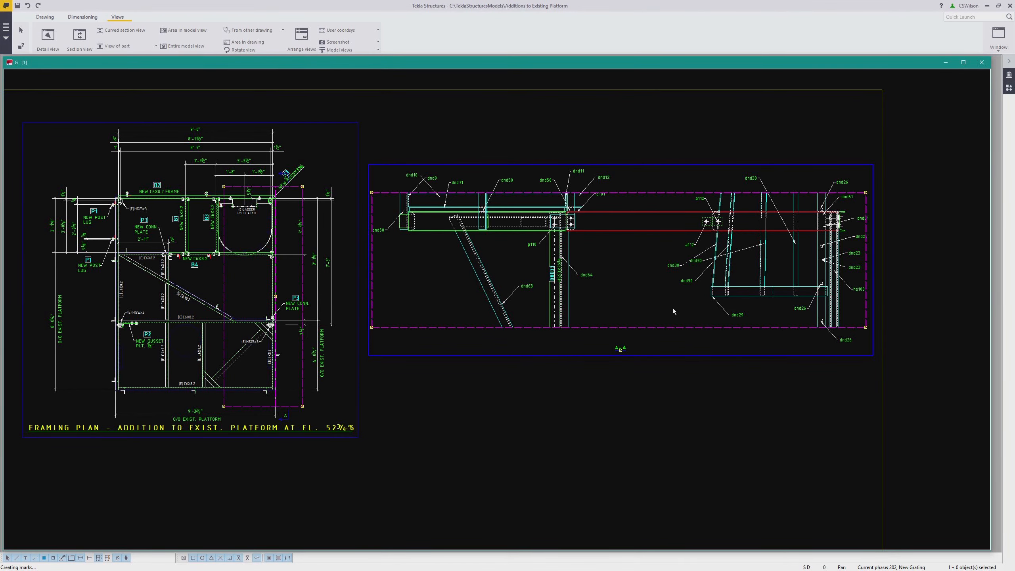
Stretch the section view's boundary upward and downward to include the full height of the structure
scroll(592, 300, "down", 1)
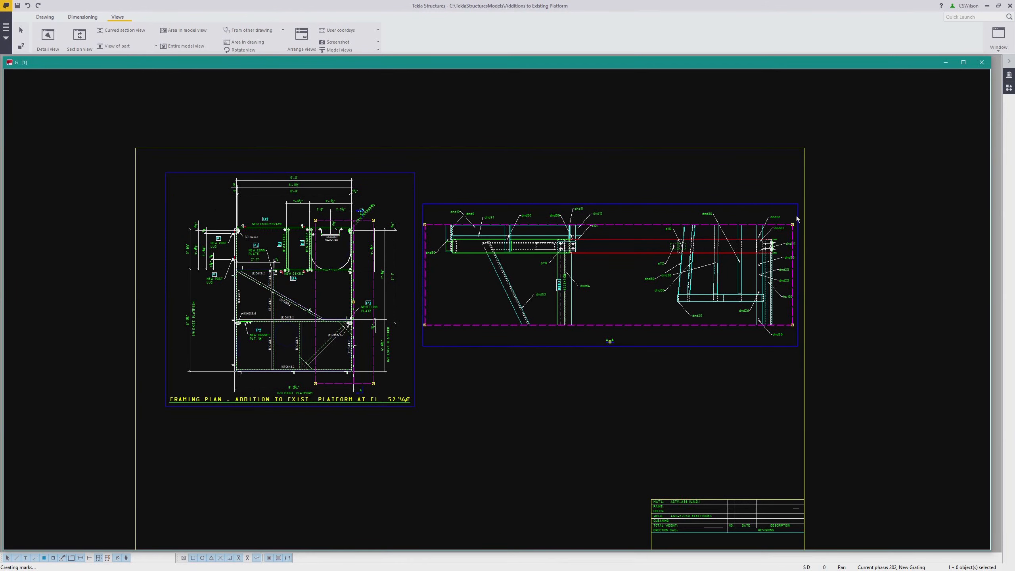
left_click_drag(792, 226, 798, 128)
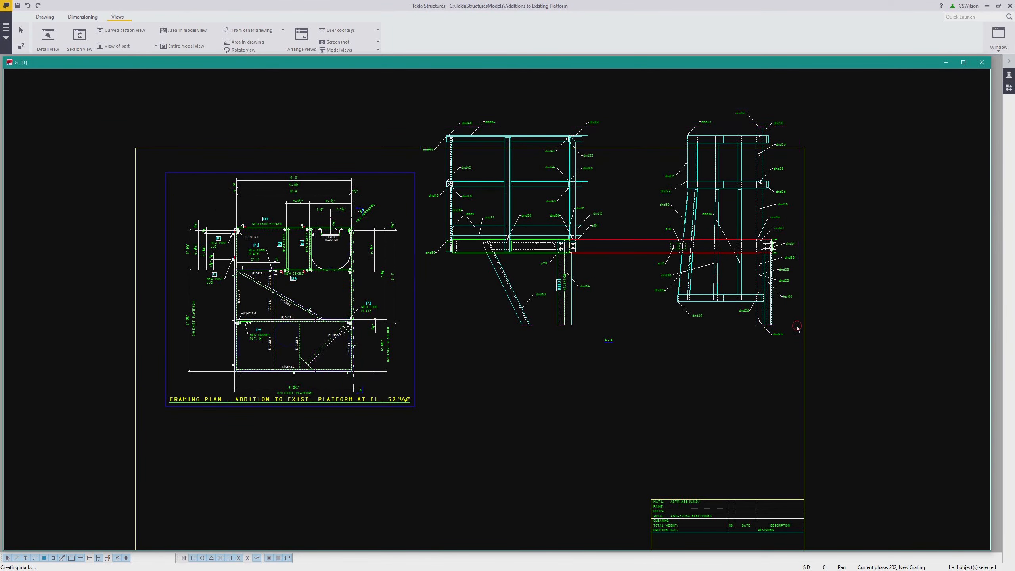
left_click_drag(798, 325, 795, 513)
middle_click_drag(795, 519, 746, 392)
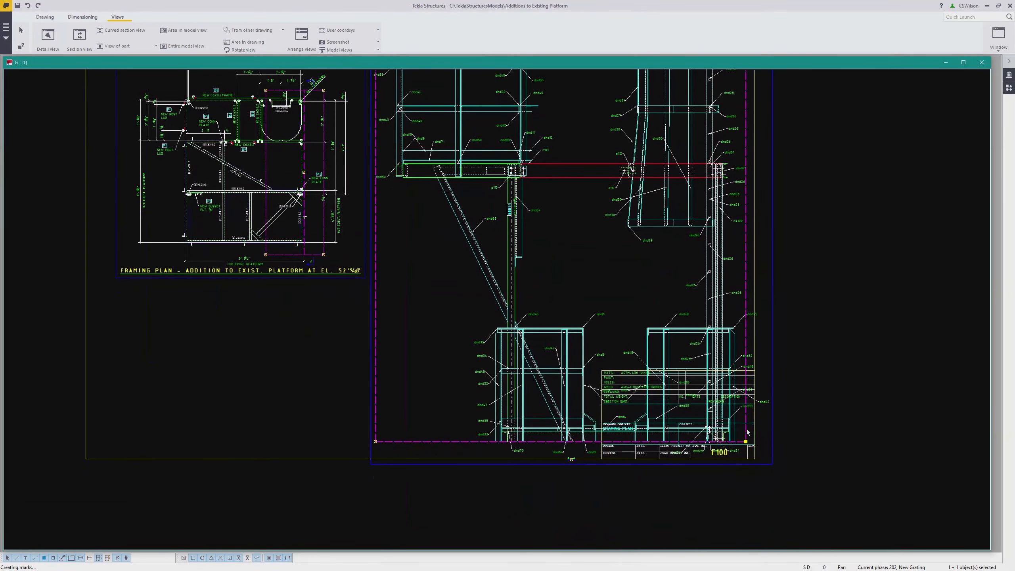
left_click_drag(745, 442, 746, 459)
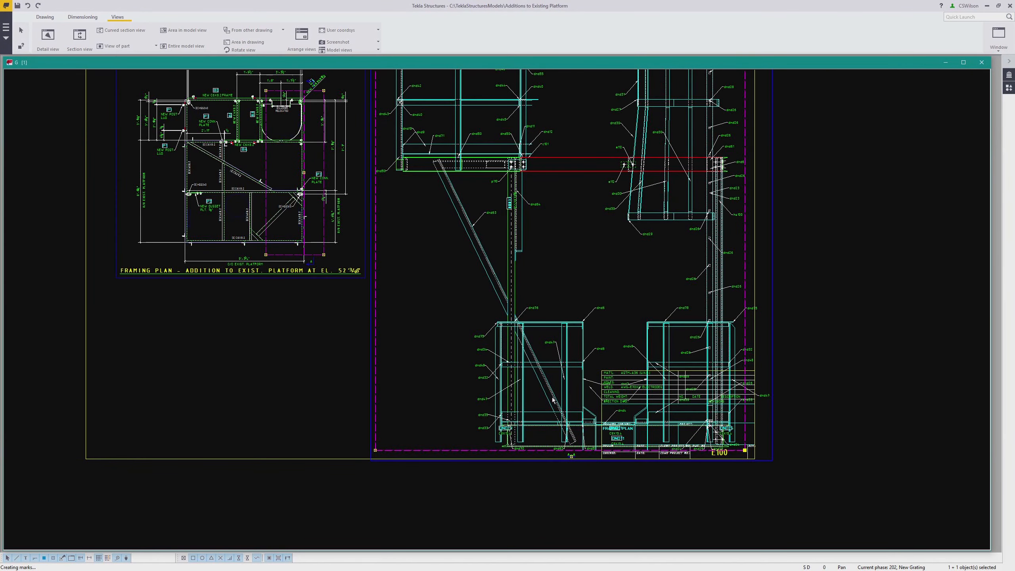
middle_click_drag(460, 337, 455, 368)
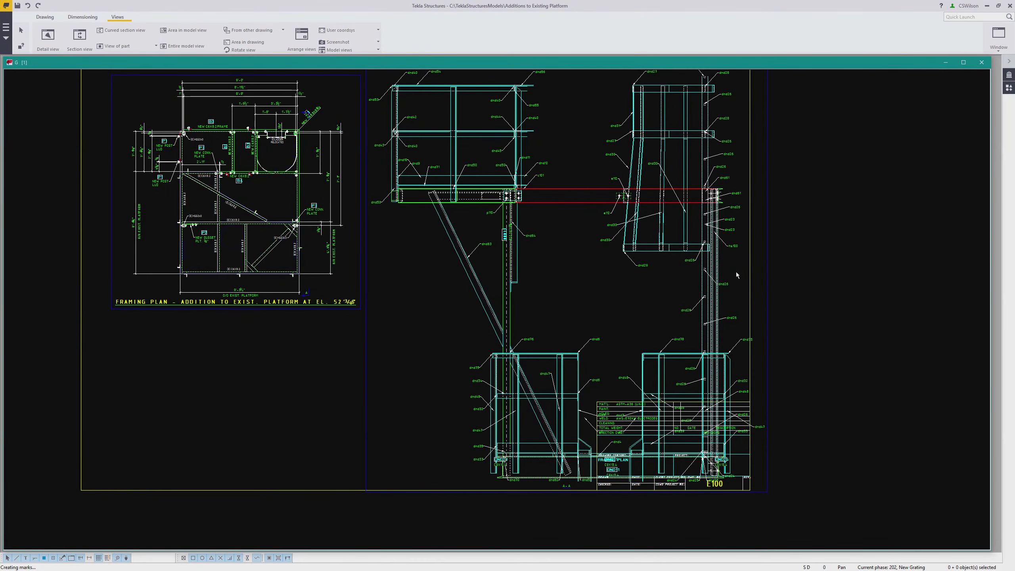
scroll(717, 285, "down", 2)
scroll(740, 281, "up", 2)
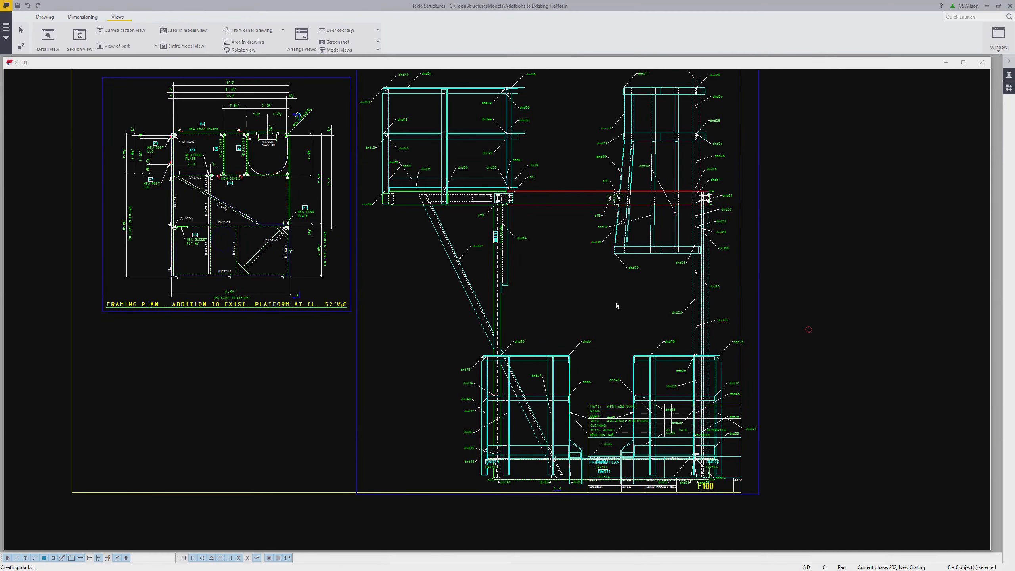
Set the section view's scale to 1/18
double_click(356, 314)
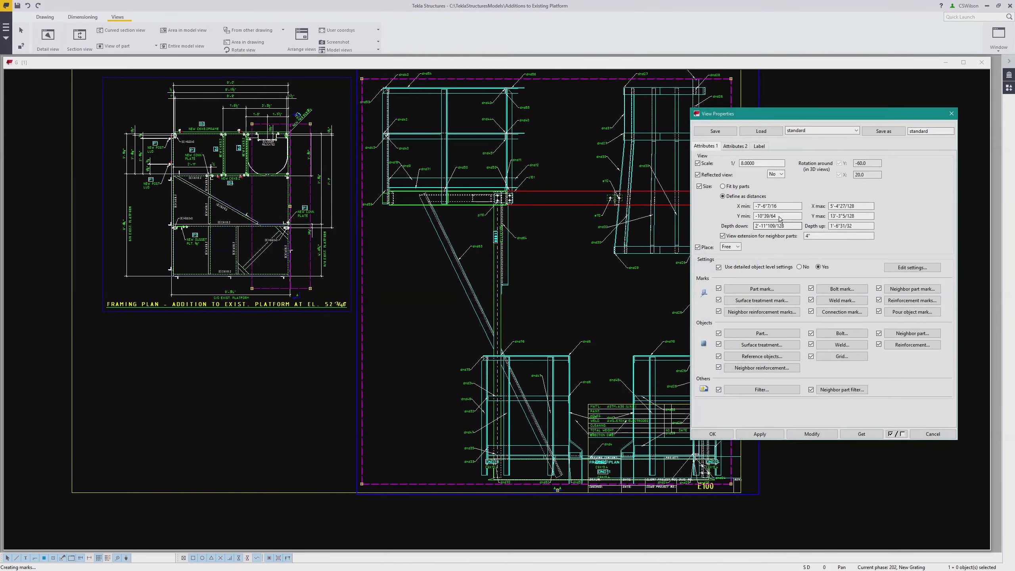
double_click(767, 163)
type("18")
left_click(807, 433)
left_click(944, 434)
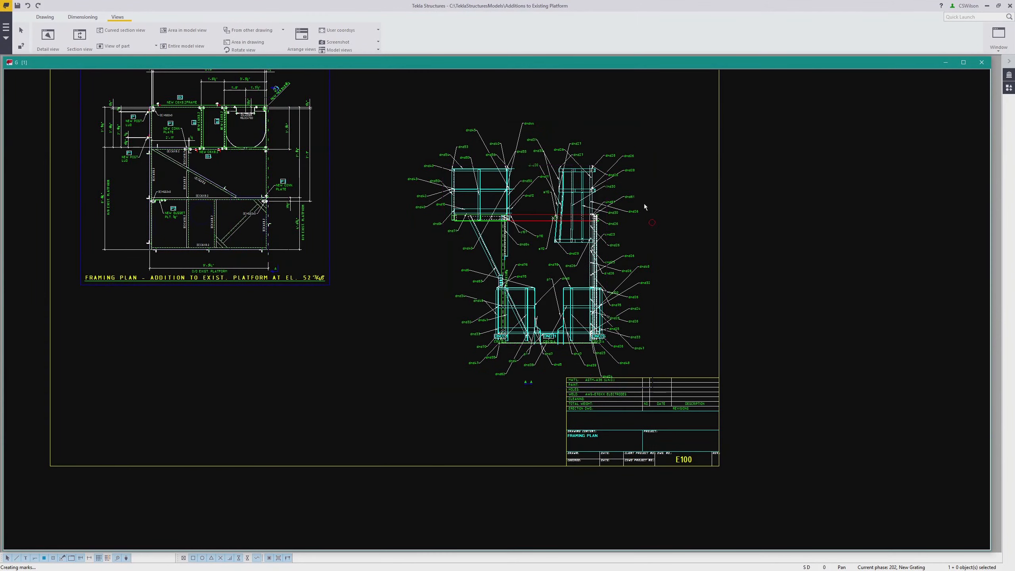
Delete all marks from the section view and reposition the view beside the framing plan
left_click_drag(377, 89, 657, 373)
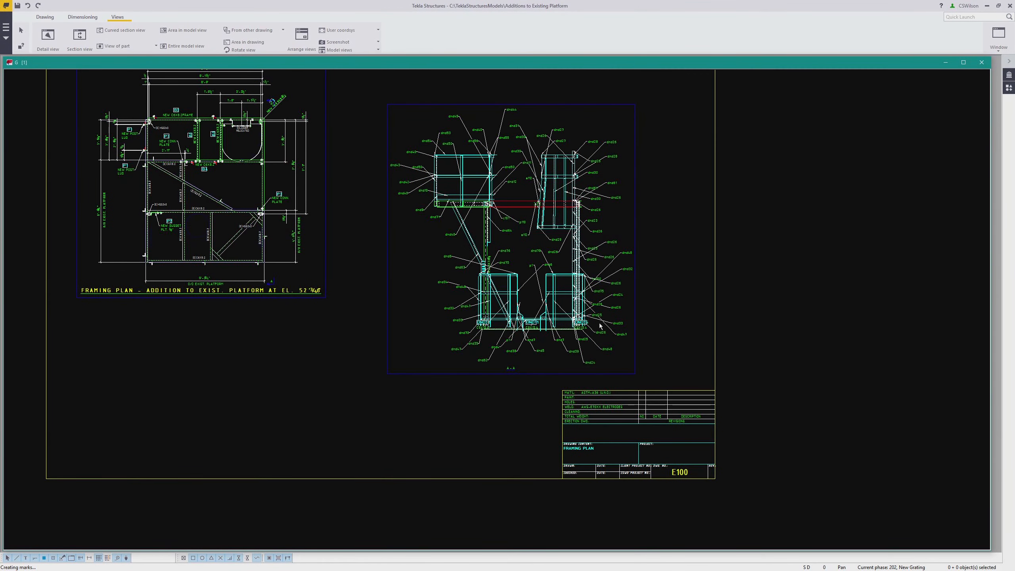
key("Delete")
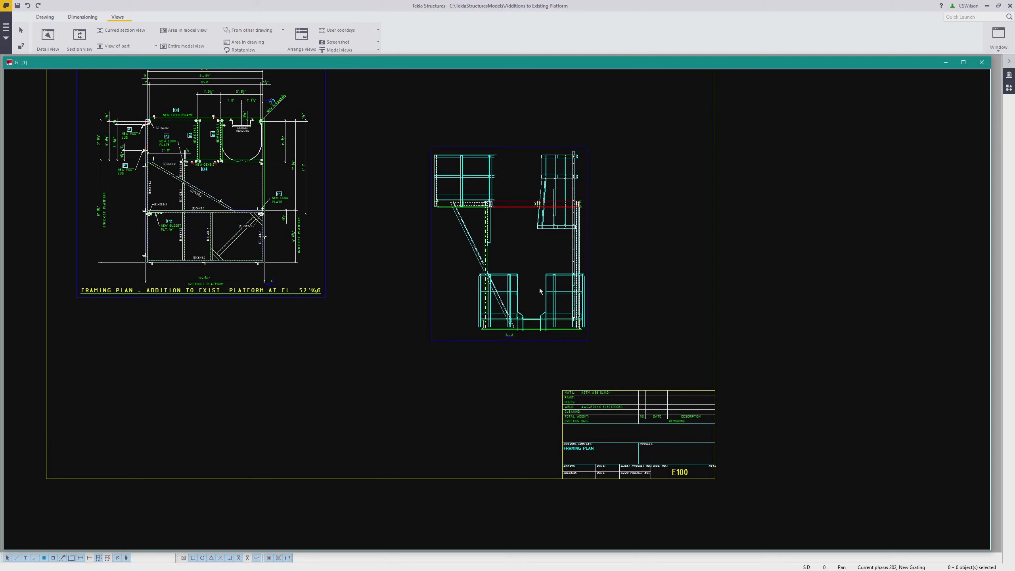
middle_click_drag(555, 267, 550, 318)
scroll(547, 303, "up", 2)
left_click(581, 435)
left_click_drag(587, 435, 503, 366)
middle_click_drag(479, 368, 694, 437)
scroll(390, 289, "up", 2)
scroll(461, 296, "up", 1)
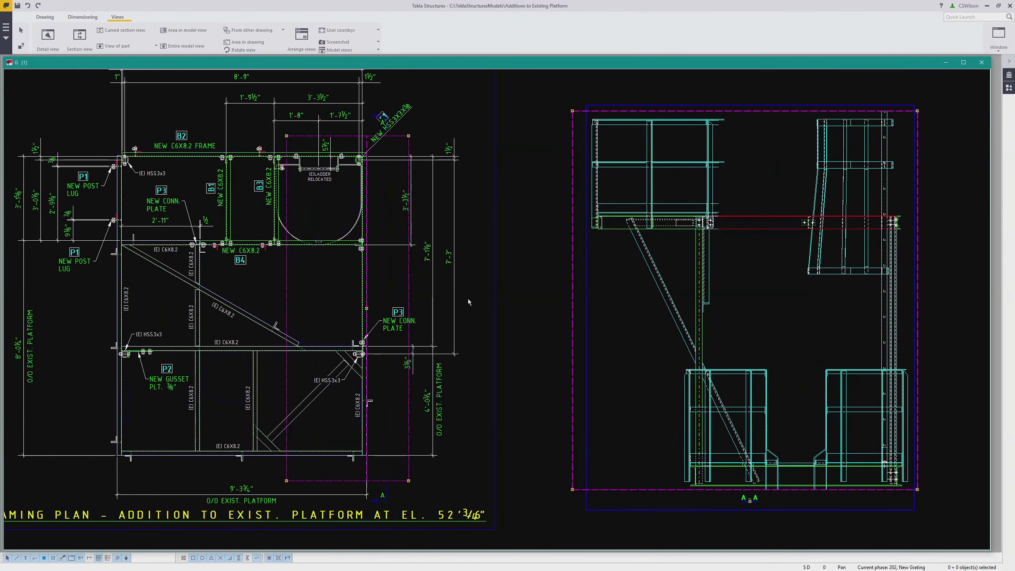
scroll(561, 331, "down", 1)
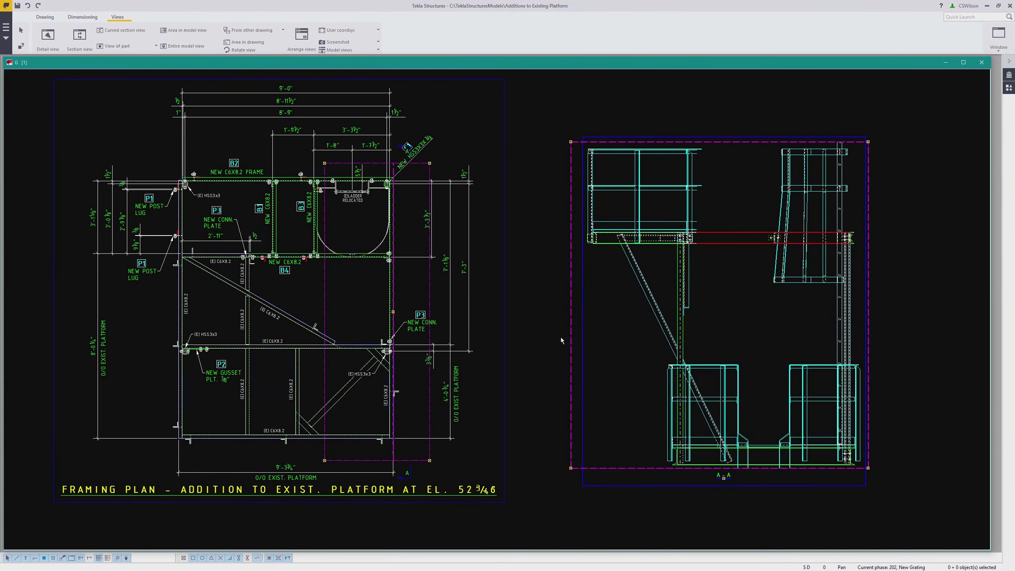
scroll(548, 340, "down", 1)
scroll(418, 394, "up", 4)
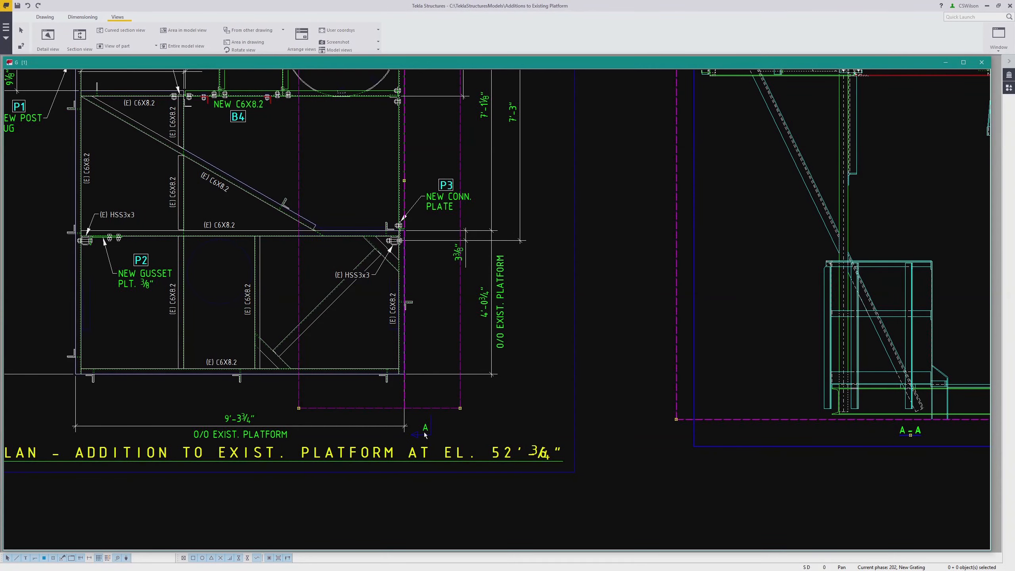
Load the MainSection_Cut_Left settings into the section symbol's properties and apply them to the cut mark
double_click(425, 432)
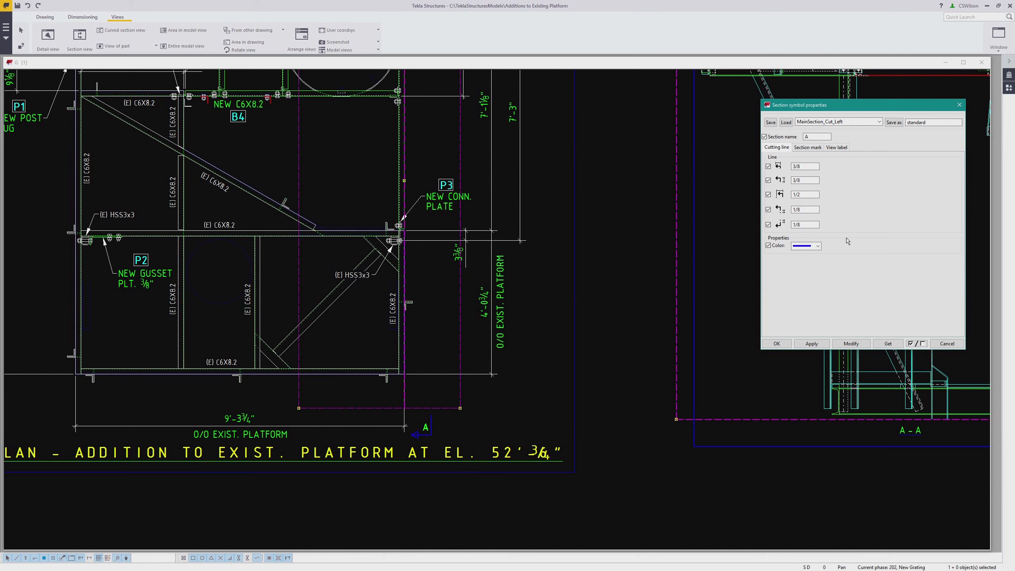
left_click(842, 121)
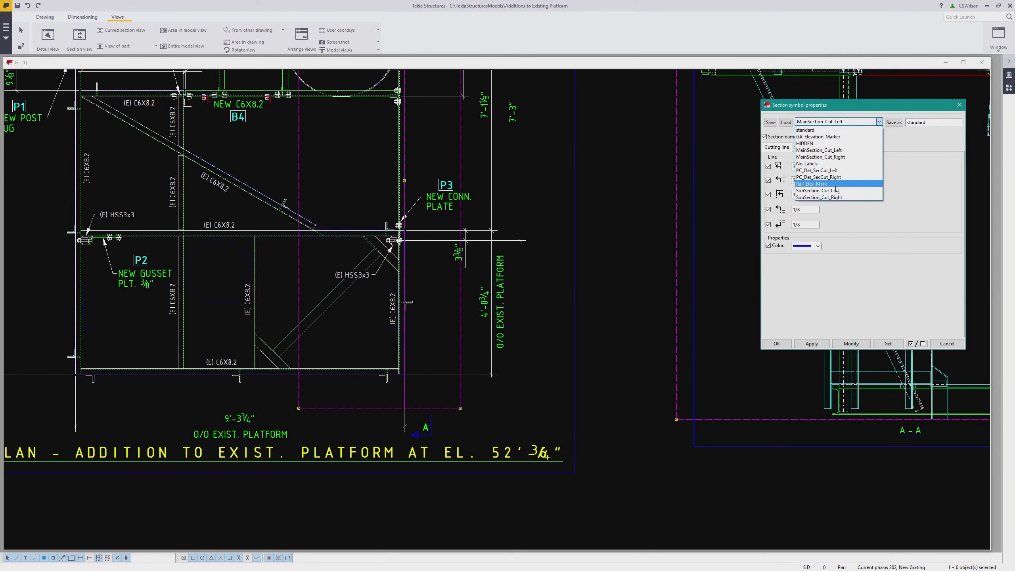
left_click(819, 149)
left_click(785, 122)
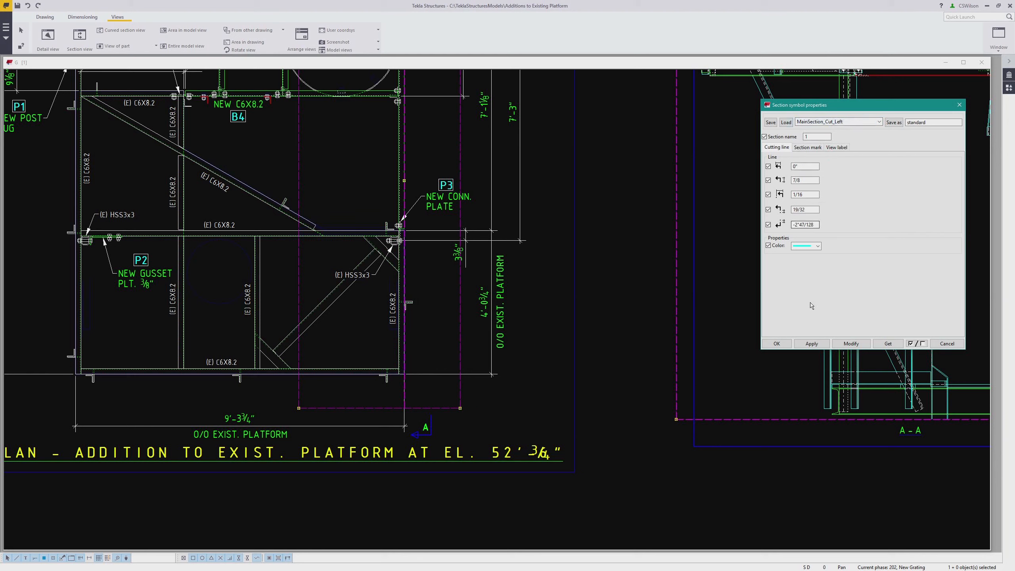
left_click(851, 343)
Set the section symbol's third cutting-line length to 1/2 and close the section symbol properties
scroll(479, 375, "up", 3)
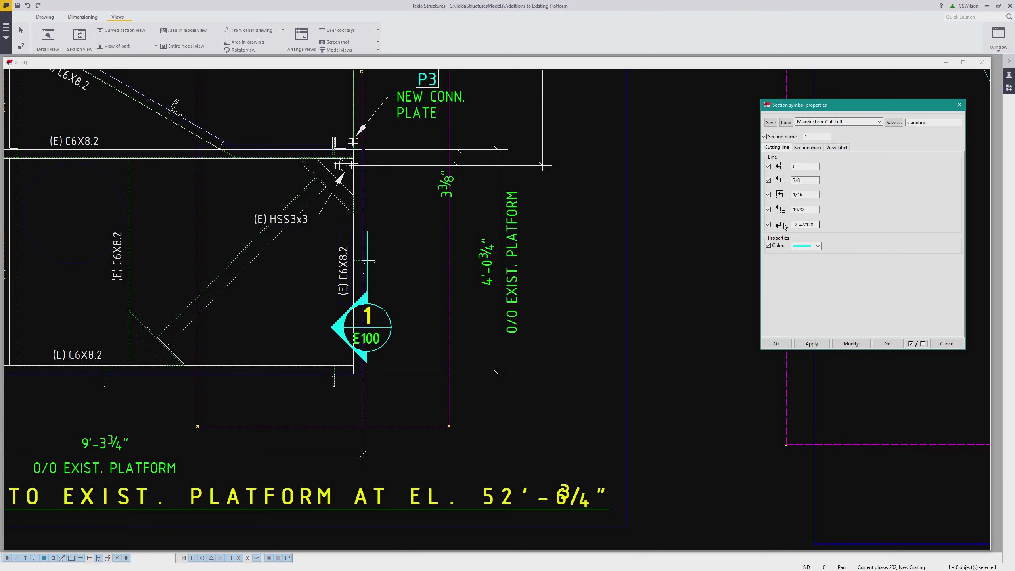
double_click(806, 194)
type("1/2")
left_click(851, 344)
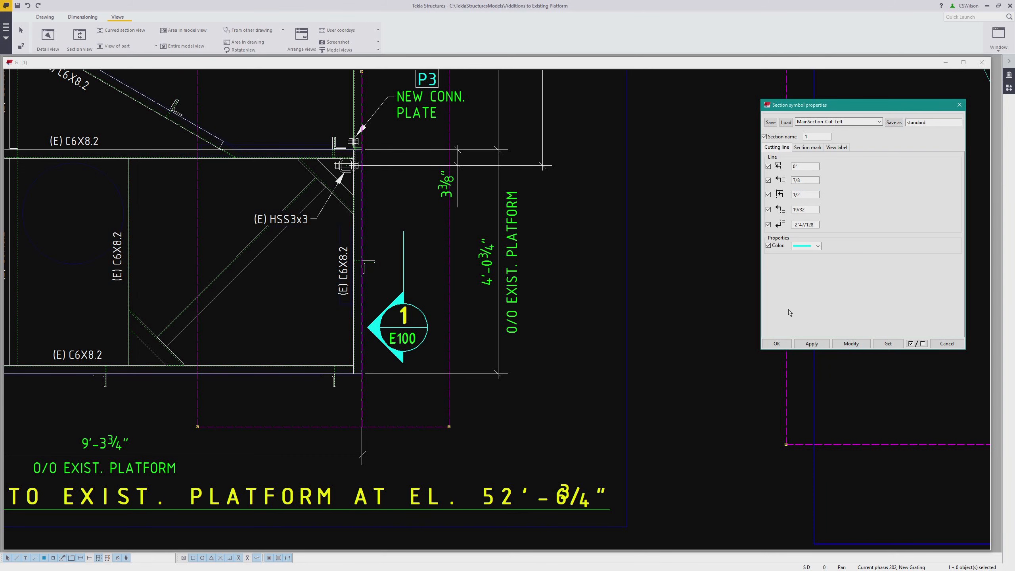
left_click(947, 344)
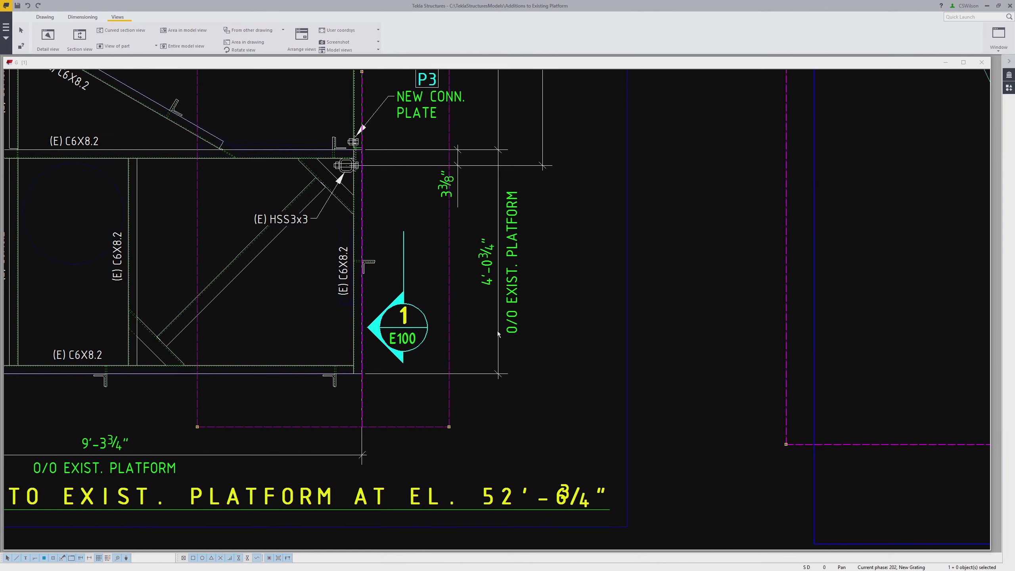
Move the section symbol down along the cut line below the framing
left_click_drag(401, 315, 406, 393)
scroll(338, 328, "down", 2)
scroll(348, 309, "down", 3)
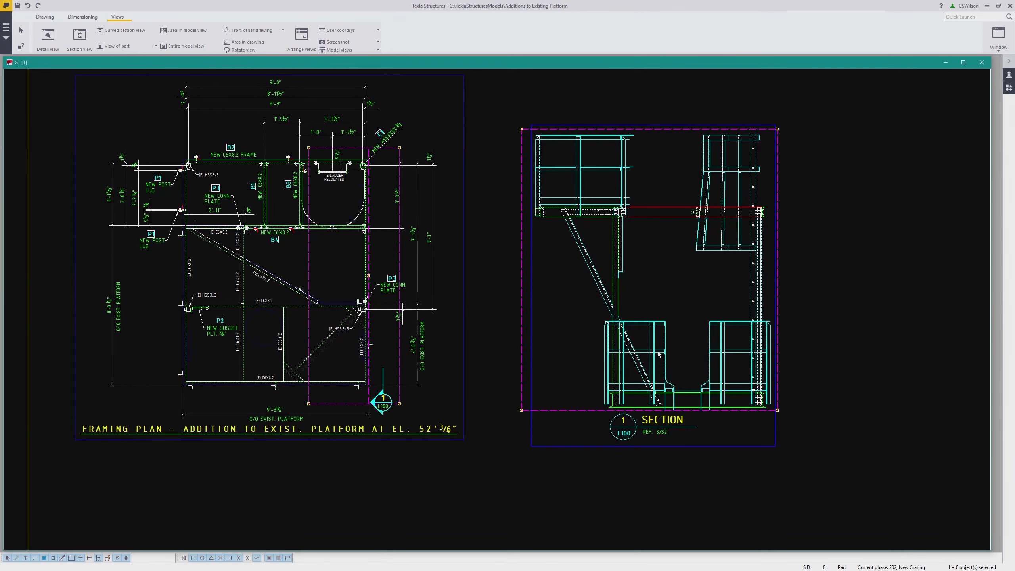
scroll(546, 257, "up", 3)
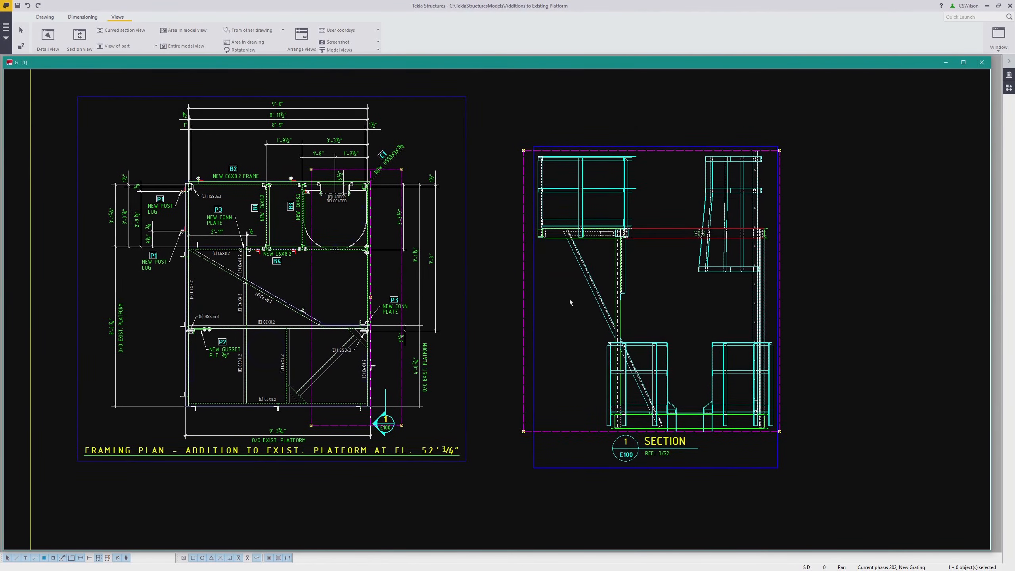
Examine the finished platform plans and sections drawing E100 with its framing plan and section views
mouse_move(633, 295)
middle_mouse_down()
mouse_move(708, 282)
mouse_move(684, 298)
middle_mouse_up()
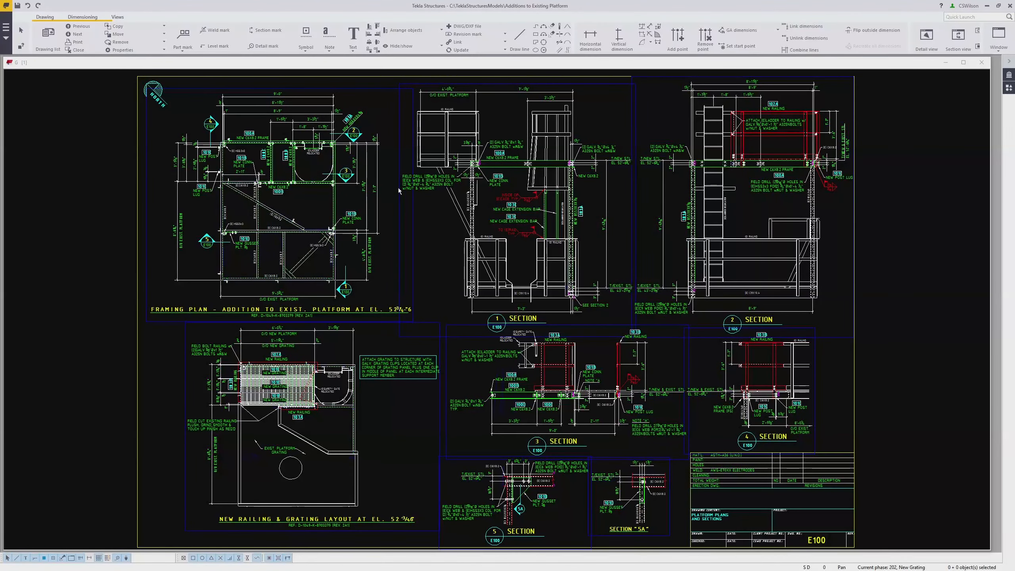
scroll(398, 187, "up", 4)
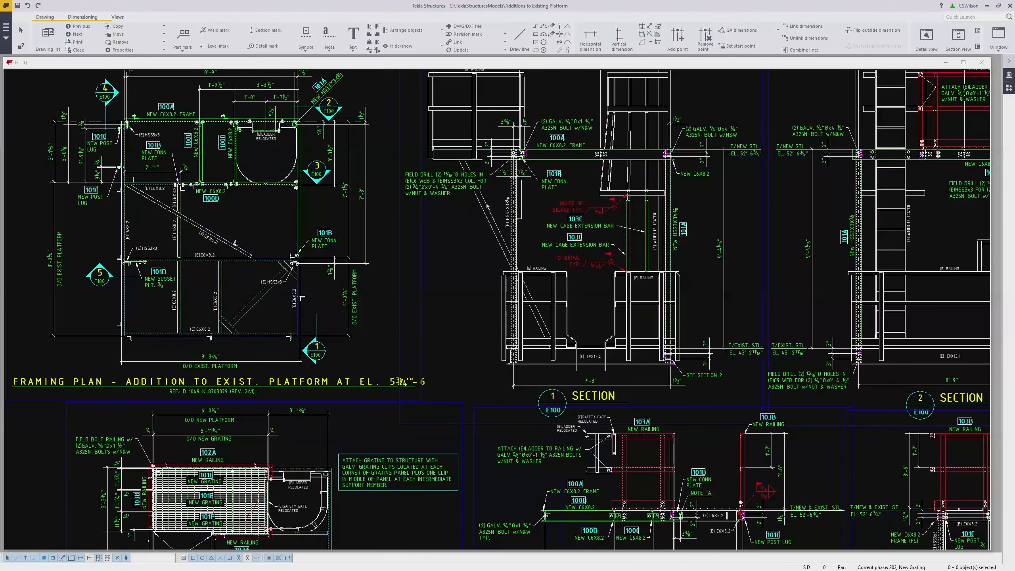
middle_click_drag(598, 229, 537, 273)
mouse_move(614, 276)
middle_mouse_down()
mouse_move(480, 281)
mouse_move(447, 298)
middle_mouse_up()
scroll(563, 220, "up", 1)
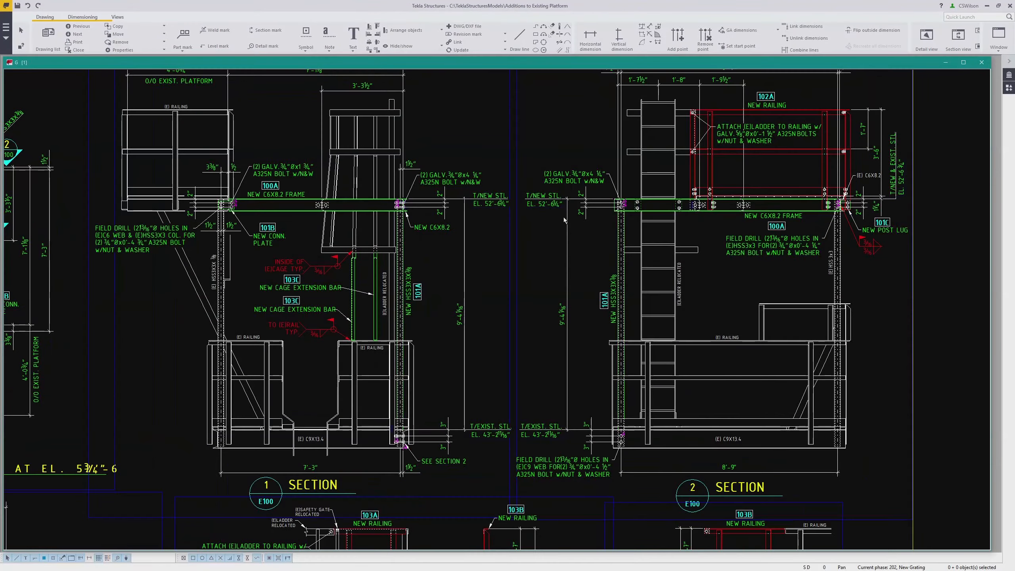
scroll(664, 238, "up", 1)
middle_click_drag(664, 238, 617, 263)
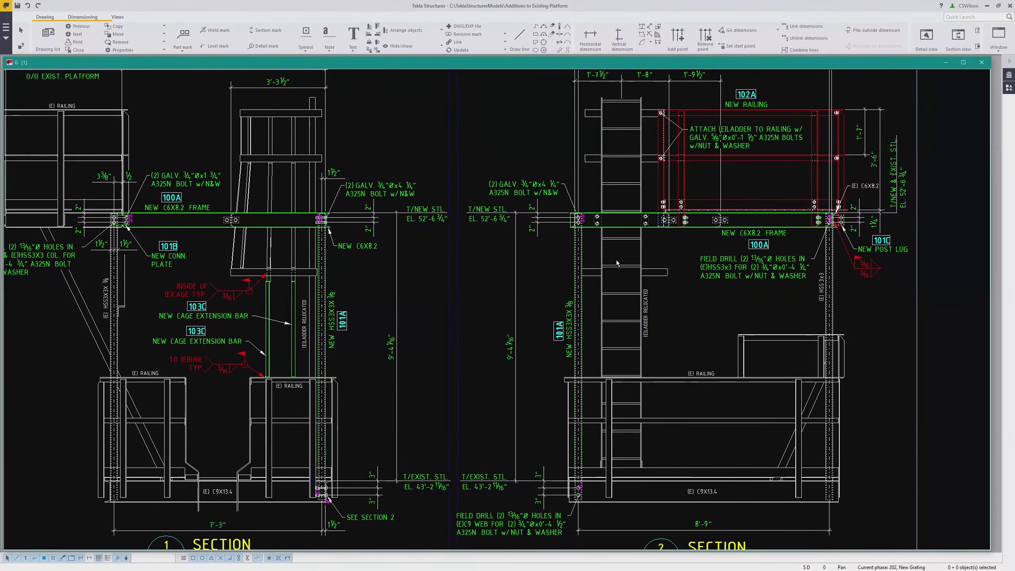
middle_click_drag(688, 390, 722, 270)
mouse_move(711, 412)
middle_mouse_down()
mouse_move(737, 298)
mouse_move(733, 260)
middle_mouse_up()
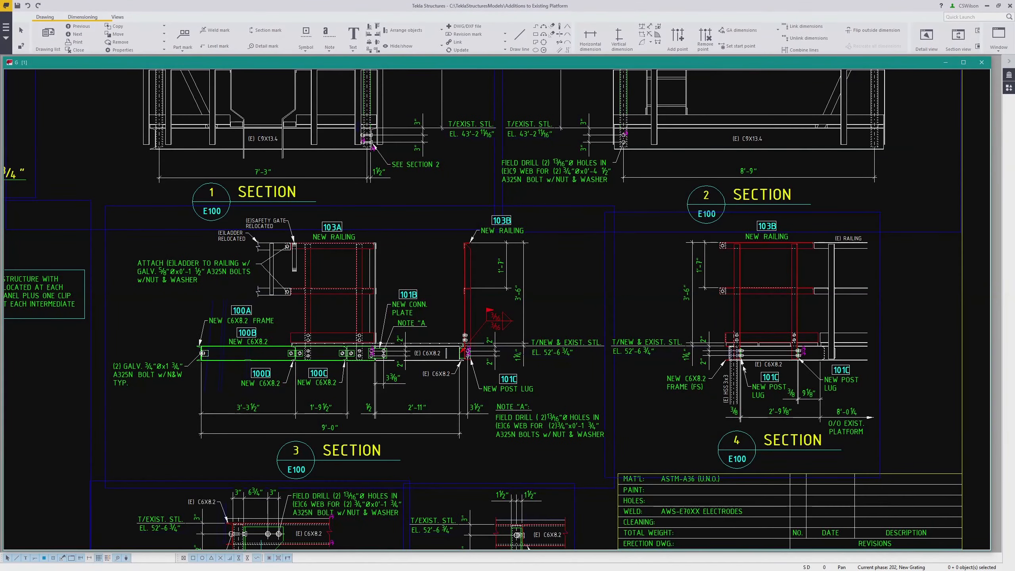
middle_click_drag(660, 357, 759, 323)
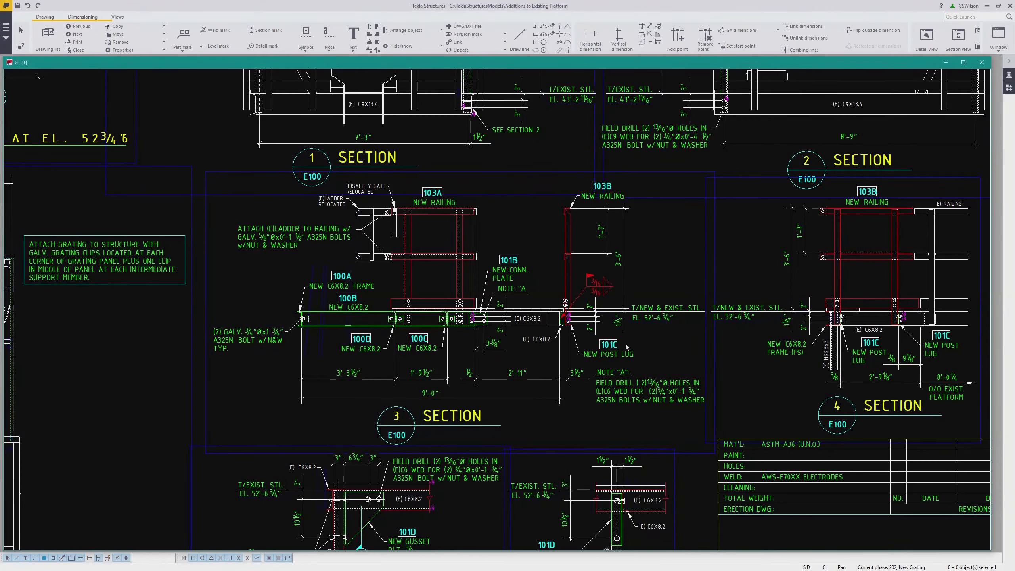
middle_click_drag(639, 340, 689, 328)
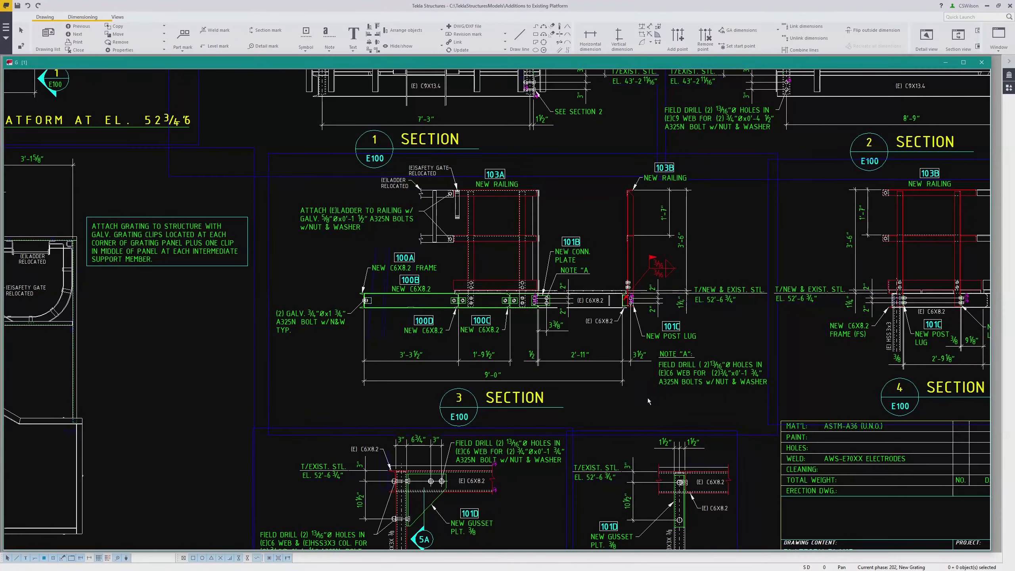
middle_click_drag(643, 372, 654, 349)
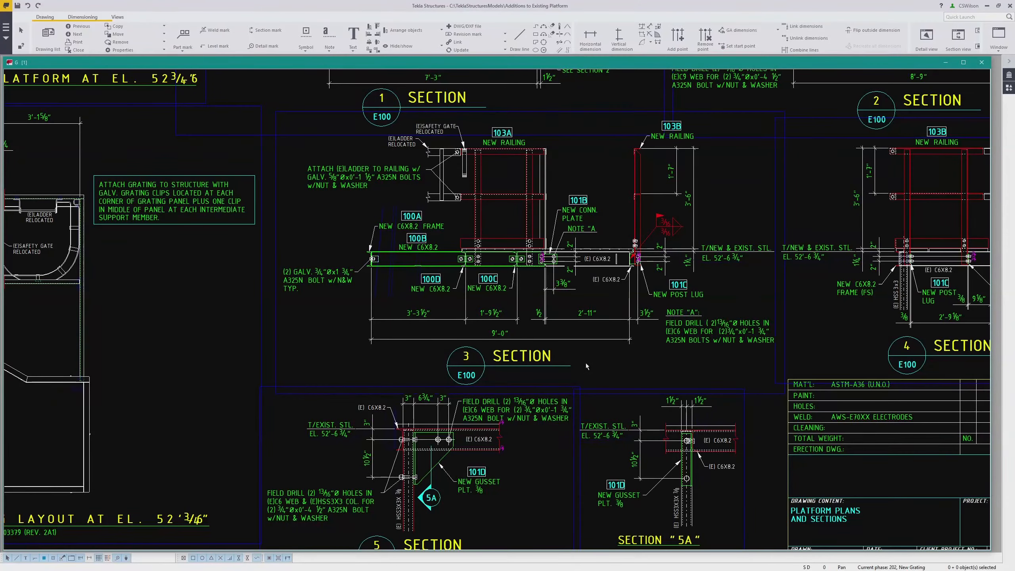
middle_click_drag(373, 352, 535, 370)
middle_click_drag(454, 359, 579, 350)
middle_click_drag(452, 345, 541, 398)
scroll(436, 342, "down", 2)
mouse_move(446, 231)
middle_mouse_down()
mouse_move(384, 302)
mouse_move(350, 315)
middle_mouse_up()
scroll(351, 315, "down", 1)
scroll(473, 311, "down", 2)
middle_click_drag(674, 349, 630, 356)
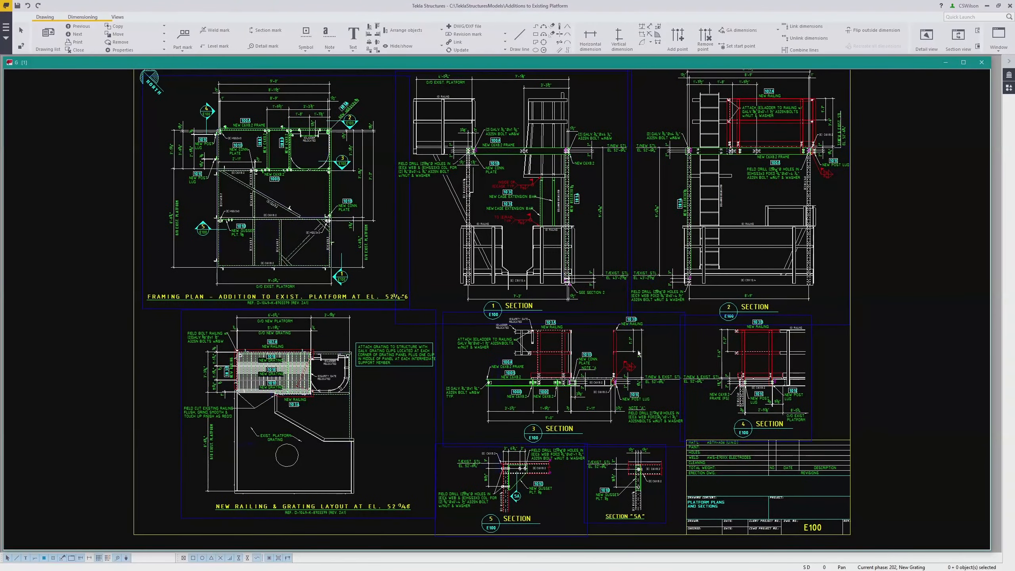